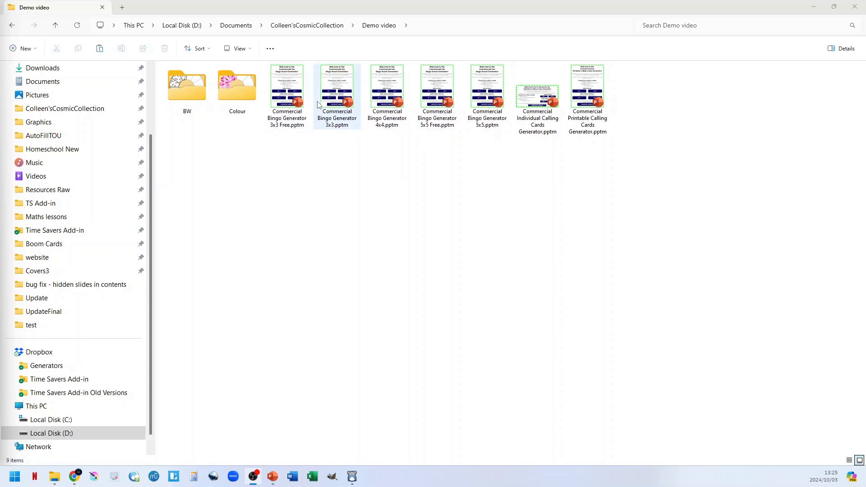
Open Commercial Bingo Generator 3x3 Free.pptm and enable its macro content
double_click(287, 105)
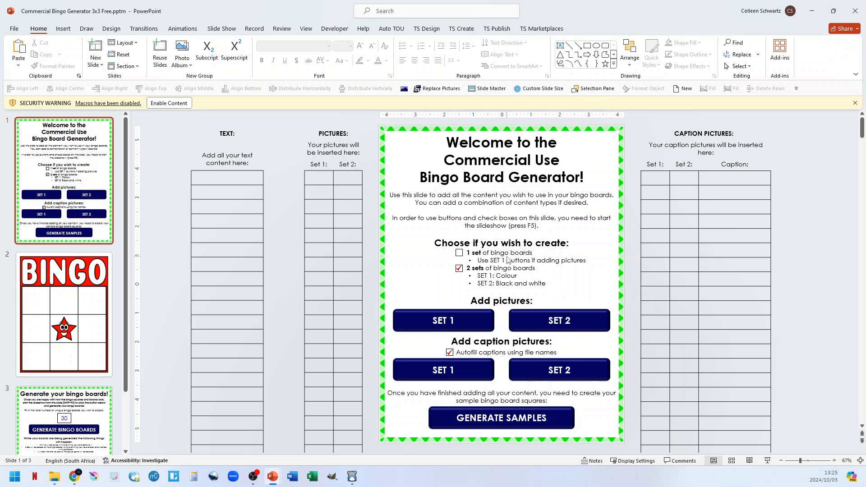
click(169, 103)
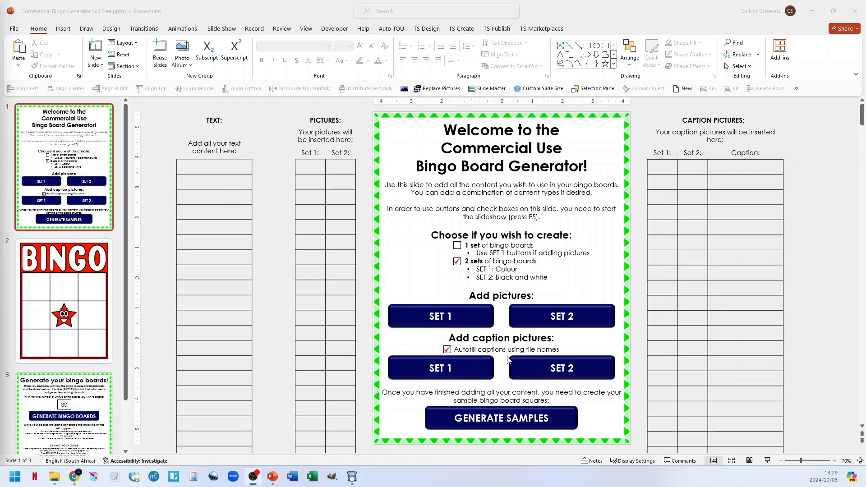
click(282, 257)
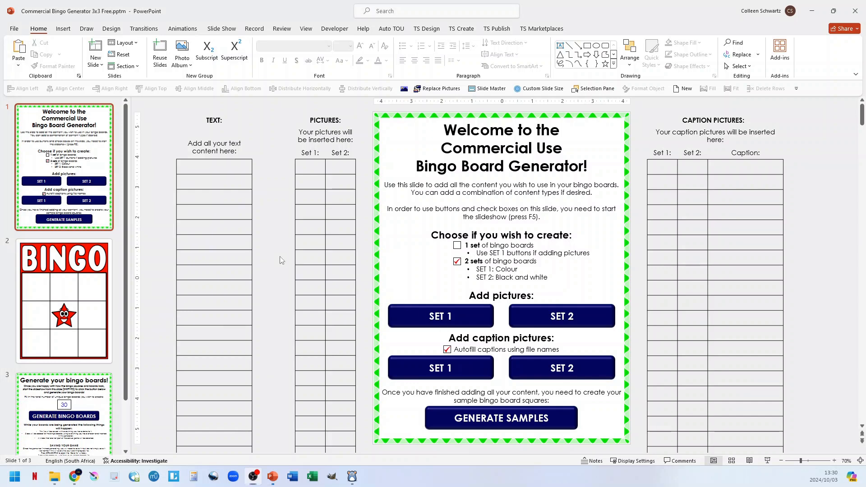
Fill the text content table beside the welcome slide with the sequential numbers 1-500
click(214, 160)
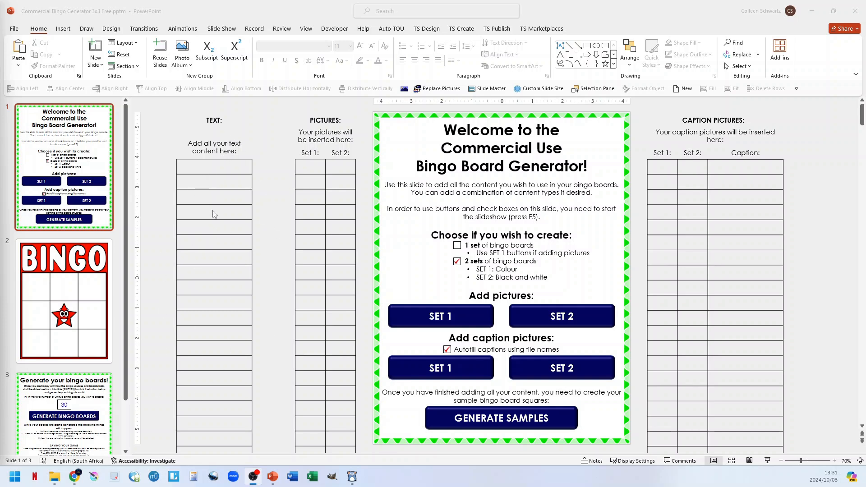
click(269, 237)
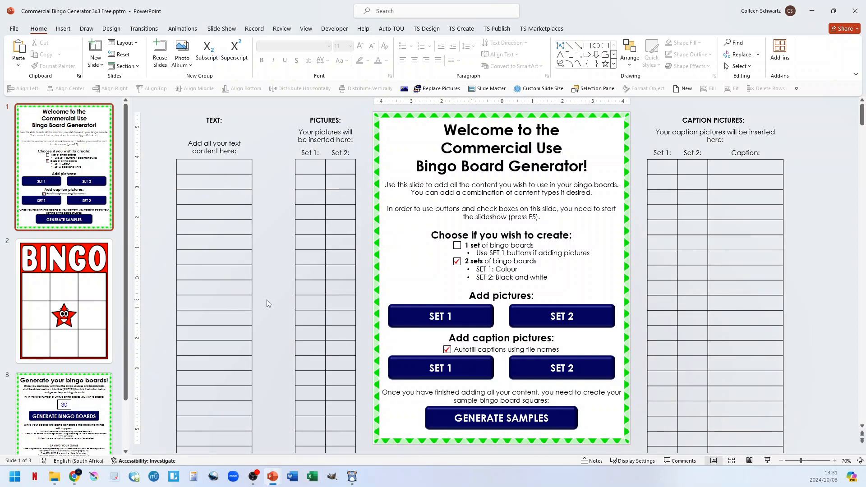
click(214, 160)
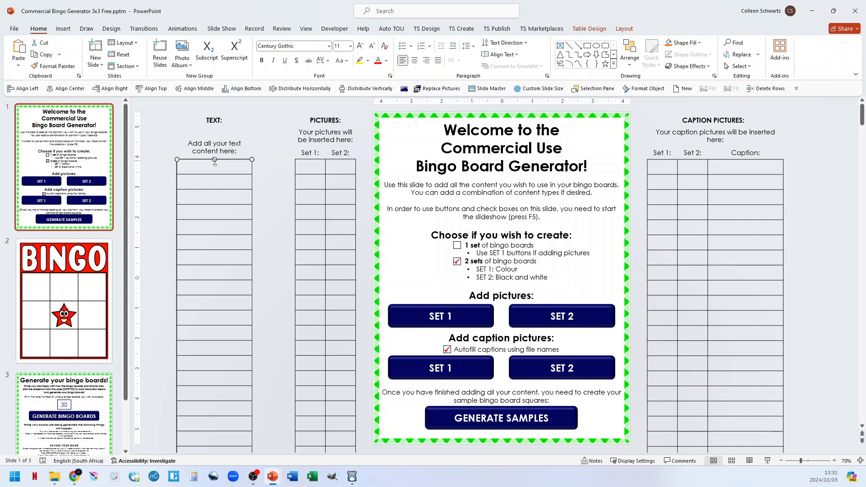
click(428, 29)
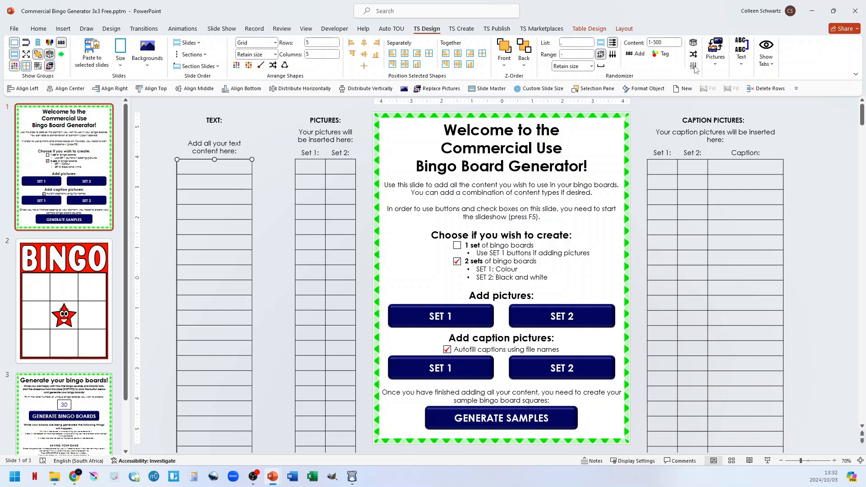
click(695, 67)
scroll(212, 272, down, 10)
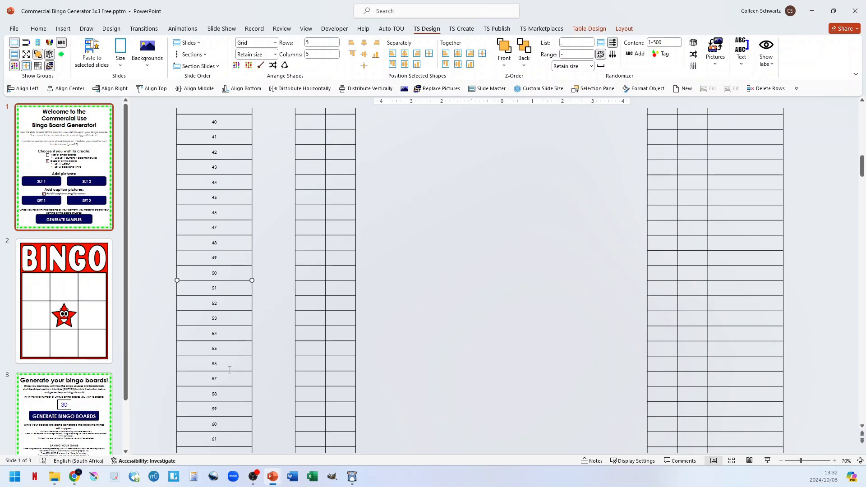
scroll(230, 370, down, 4)
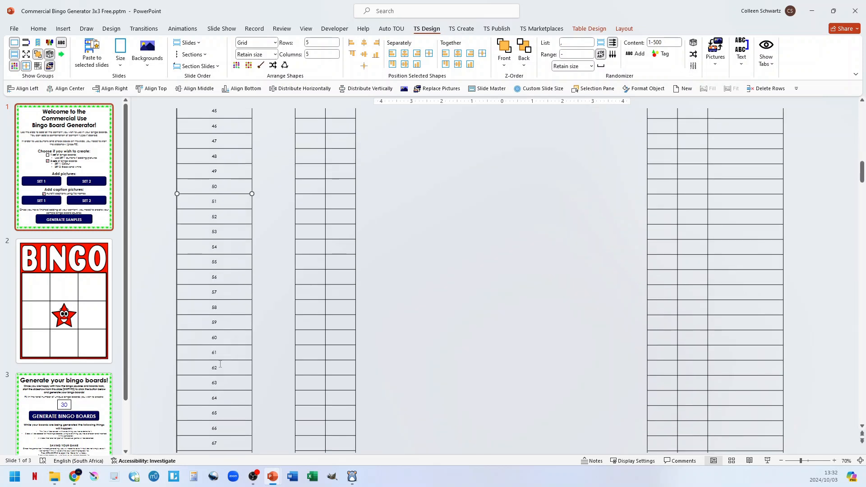
scroll(221, 365, up, 14)
scroll(221, 365, up, 10)
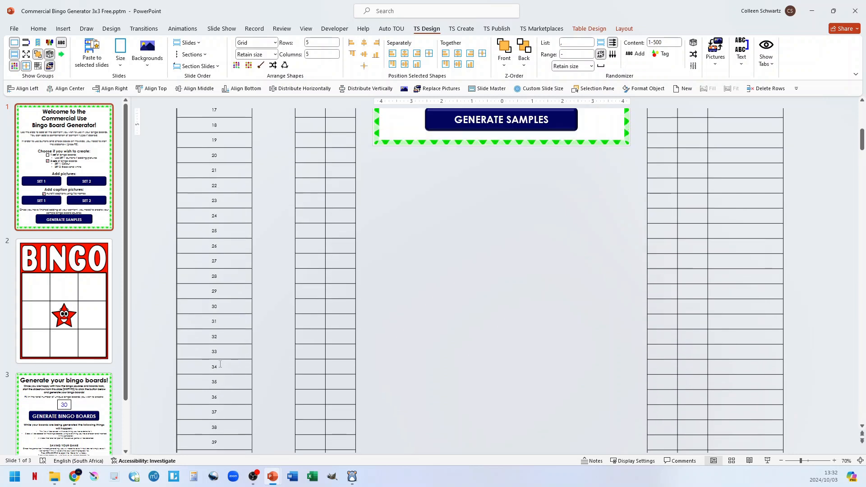
scroll(220, 364, up, 1)
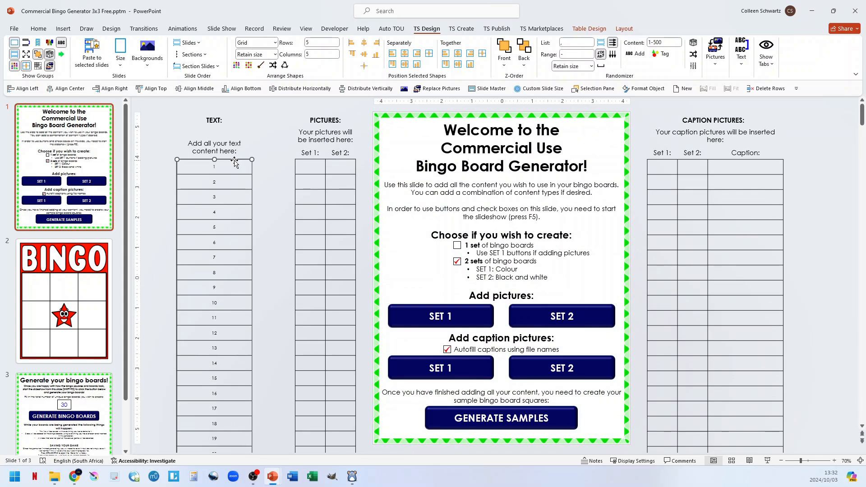
click(268, 213)
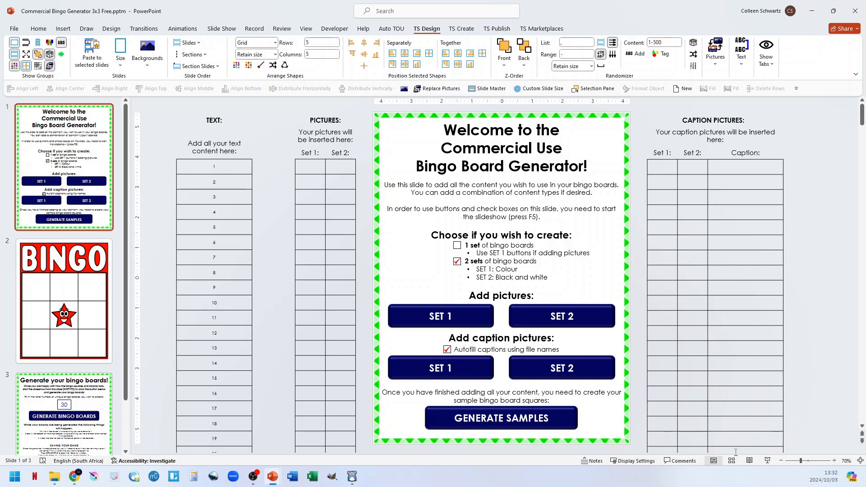
Run the slideshow, choose 2 sets of bingo boards and generate the sample squares
click(768, 460)
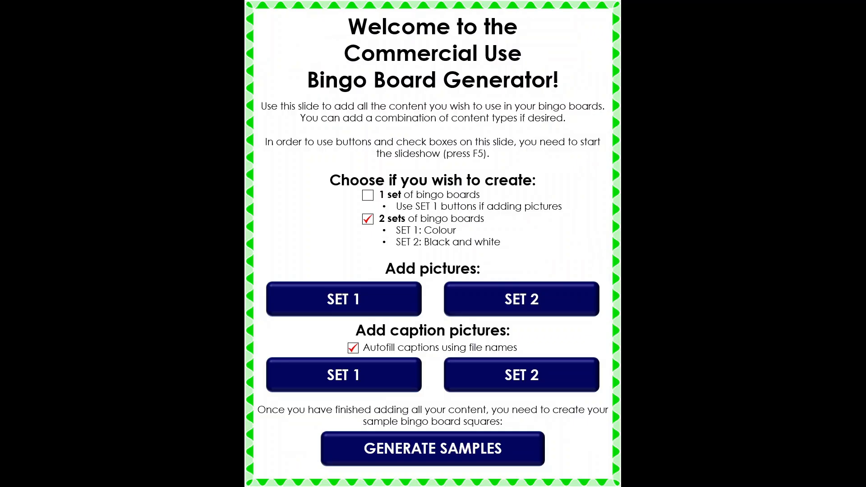
click(368, 197)
click(368, 221)
click(441, 453)
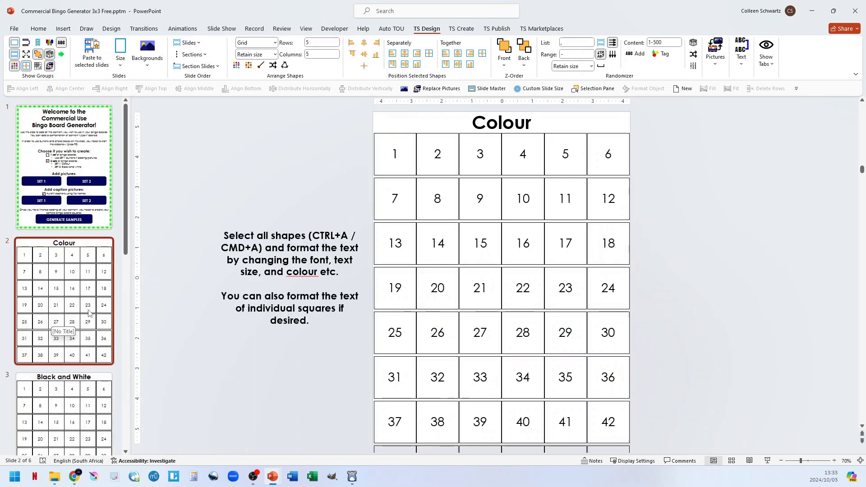
Examine the generated number squares on the Colour and Black and White sample slides
scroll(420, 301, down, 2)
scroll(470, 296, down, 10)
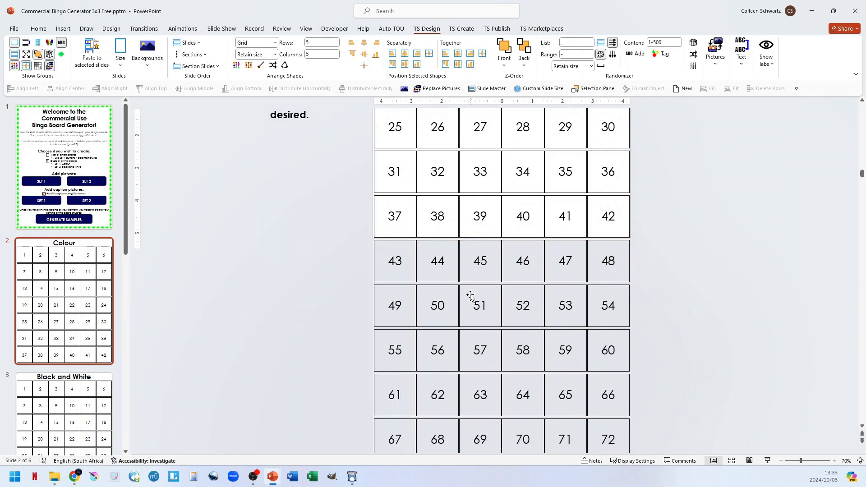
scroll(470, 295, down, 3)
scroll(470, 295, up, 7)
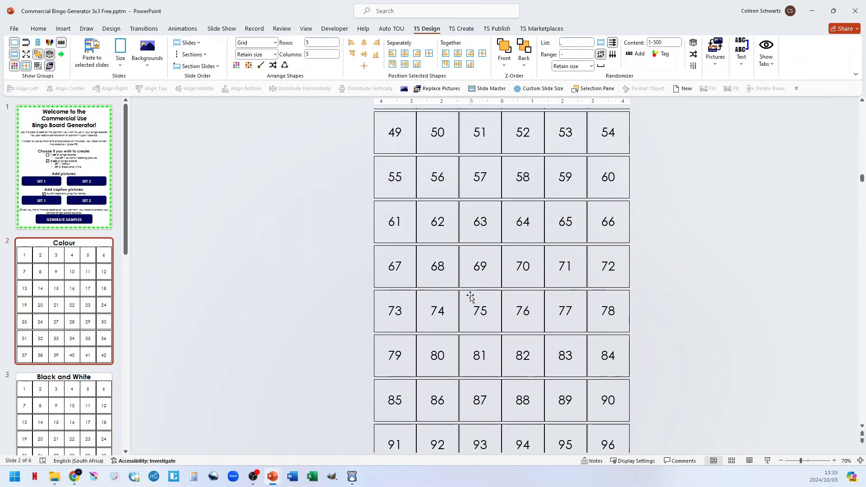
scroll(470, 295, up, 3)
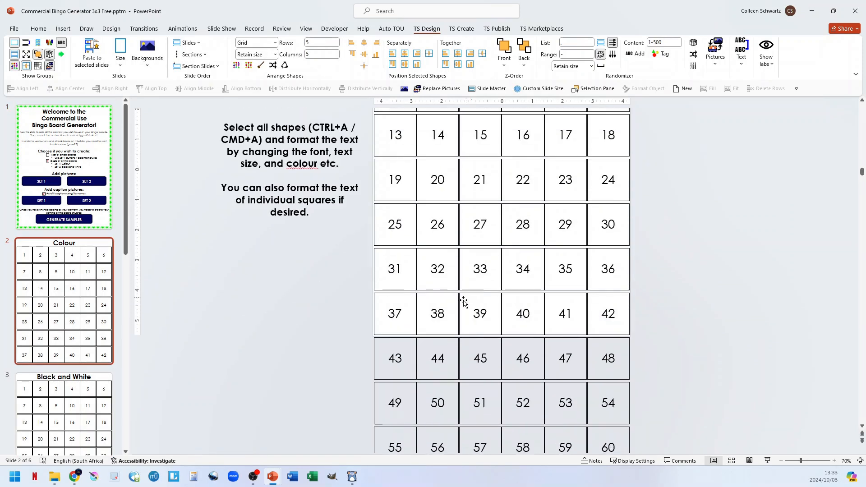
click(88, 413)
scroll(437, 326, down, 3)
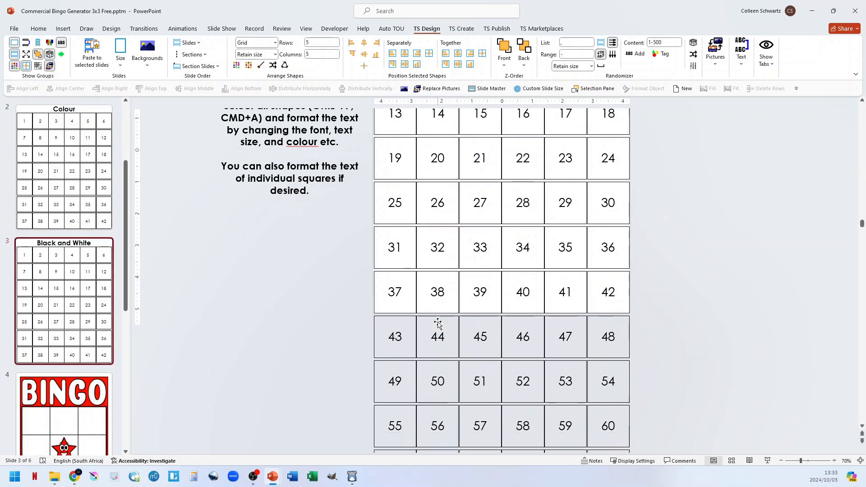
scroll(441, 329, up, 3)
scroll(440, 329, up, 5)
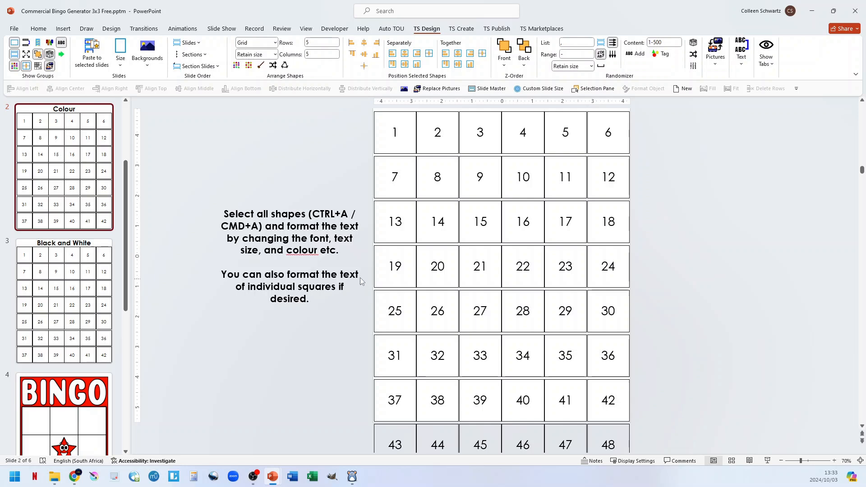
scroll(361, 275, up, 1)
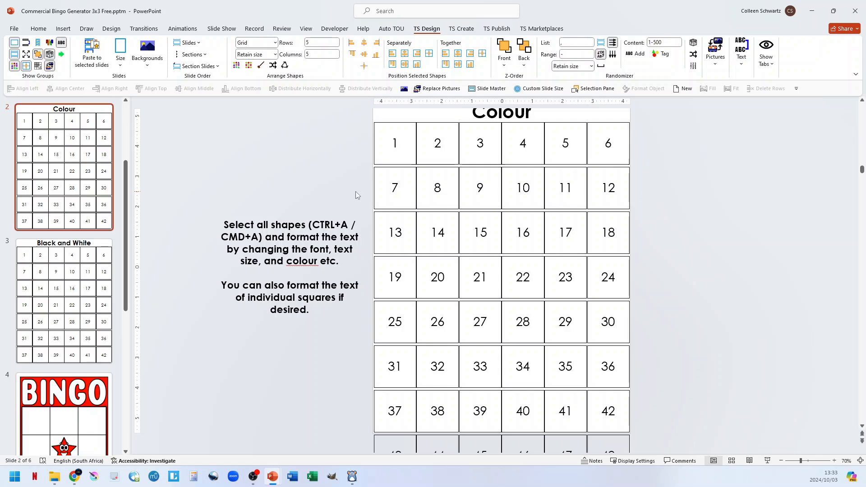
Format all number squares on the Colour slide with the Card Characters font in red
key(ctrl+a)
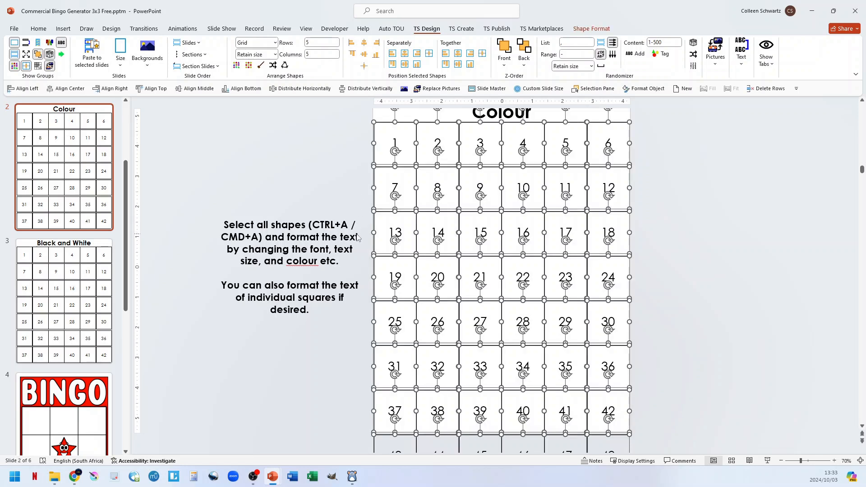
click(39, 29)
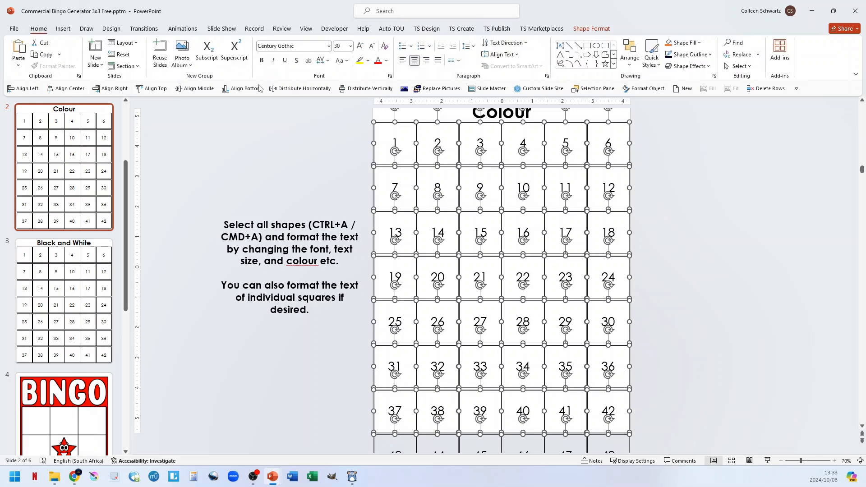
click(329, 47)
click(289, 122)
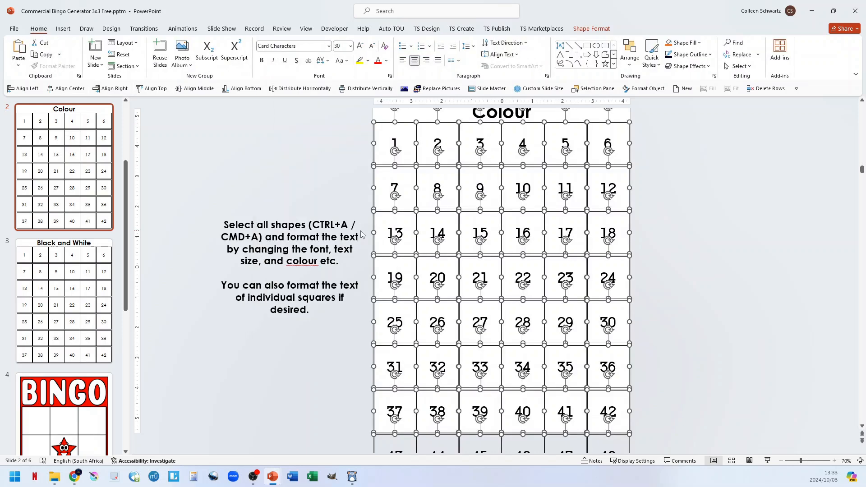
click(379, 60)
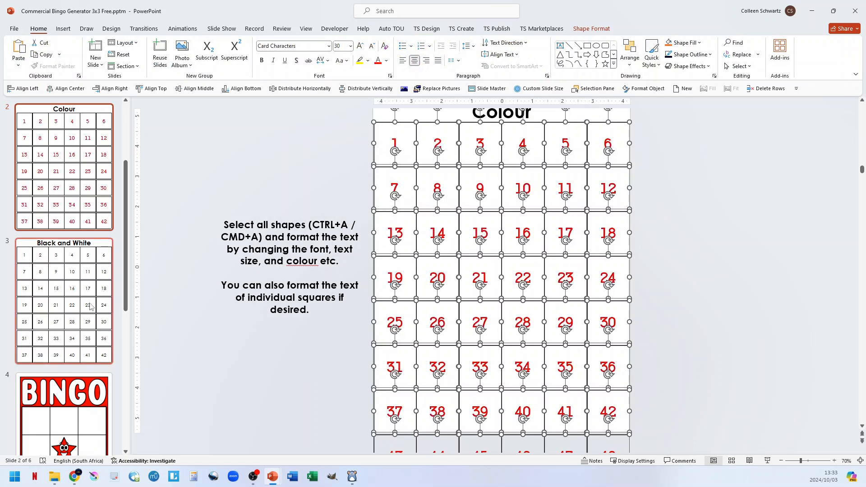
Set the font of all number squares on the Black and White slide to Card Characters
click(84, 290)
click(348, 183)
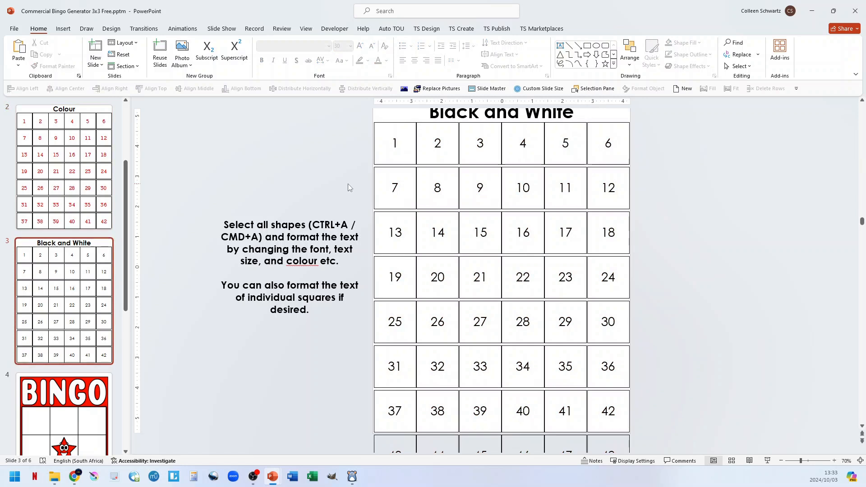
key(ctrl+a)
click(330, 47)
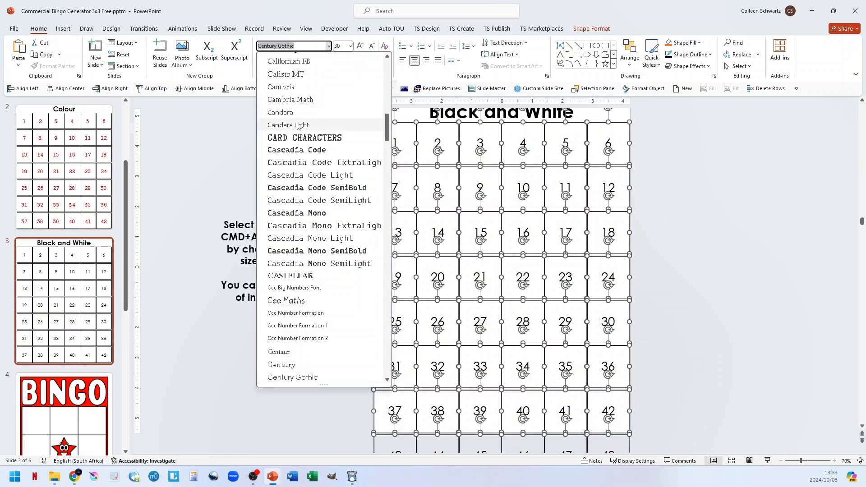
click(290, 139)
click(304, 154)
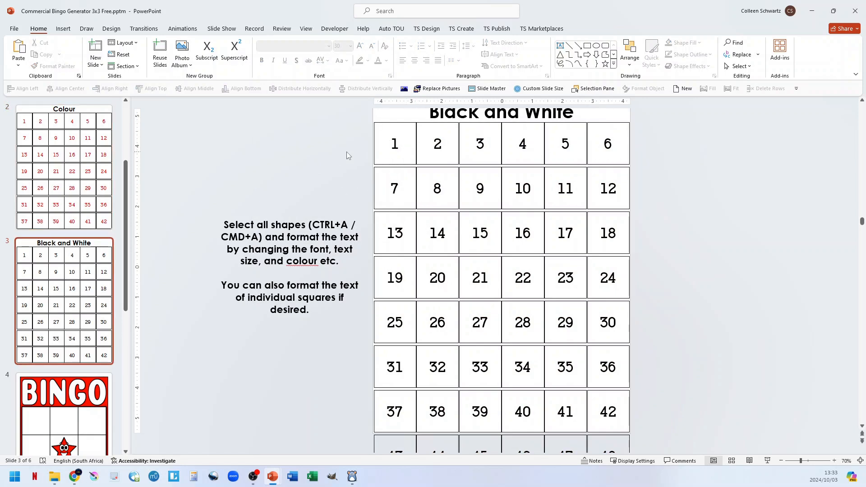
Increase the text size of all Black and White squares to 44
key(ctrl+a)
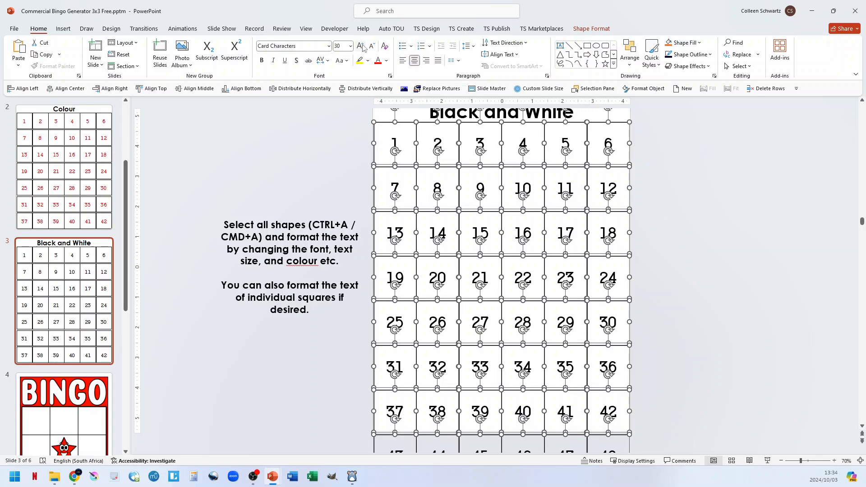
click(361, 46)
click(361, 47)
click(361, 46)
click(361, 46)
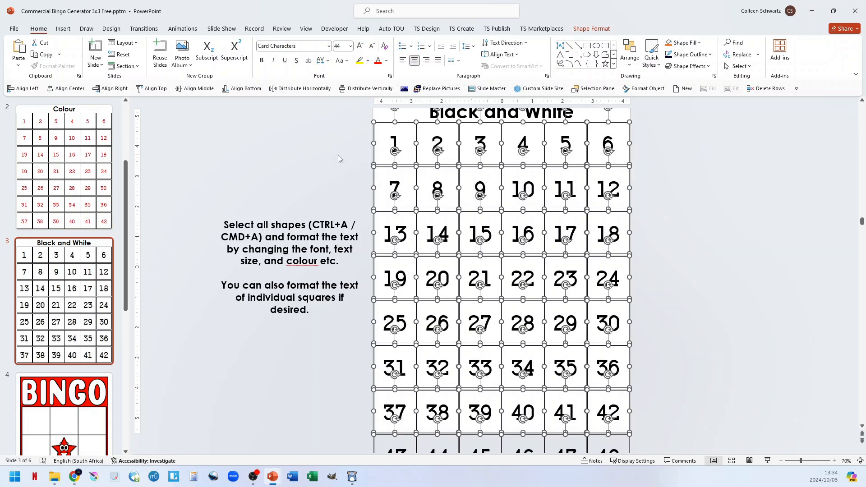
Increase the text size of all squares on the Colour slide to 44
key(Page_Up)
key(ctrl+a)
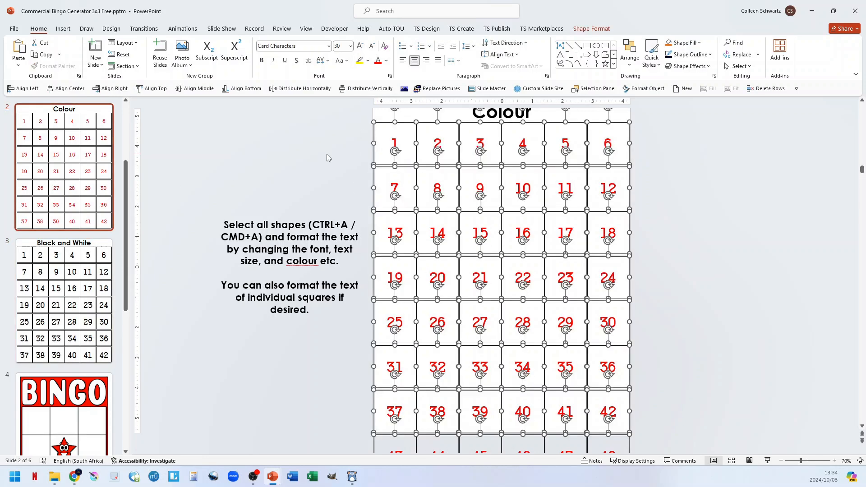
click(361, 46)
click(361, 47)
click(361, 47)
click(361, 47)
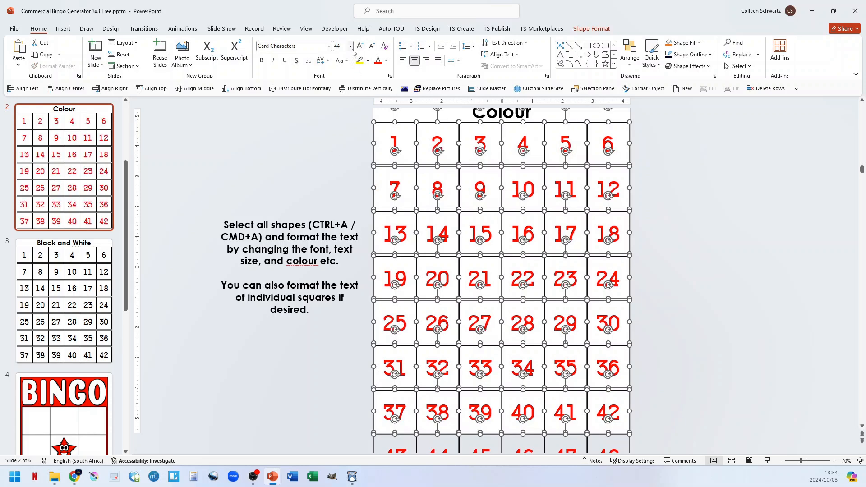
Compare the formatted squares on the Colour and Black and White slides, and view the bingo board templates below them
key(Page_Down)
click(400, 144)
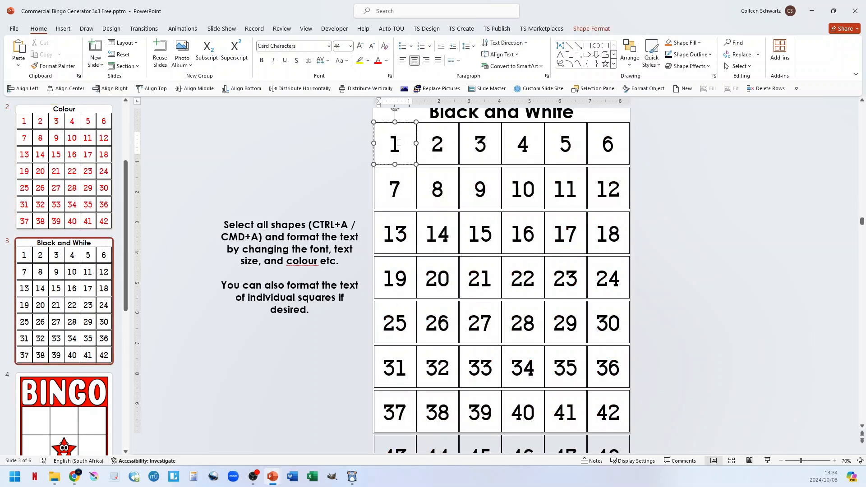
click(86, 187)
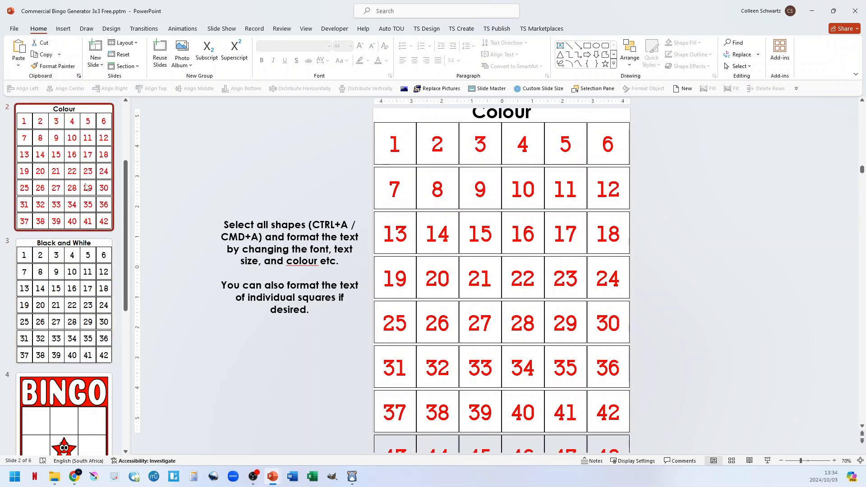
click(86, 263)
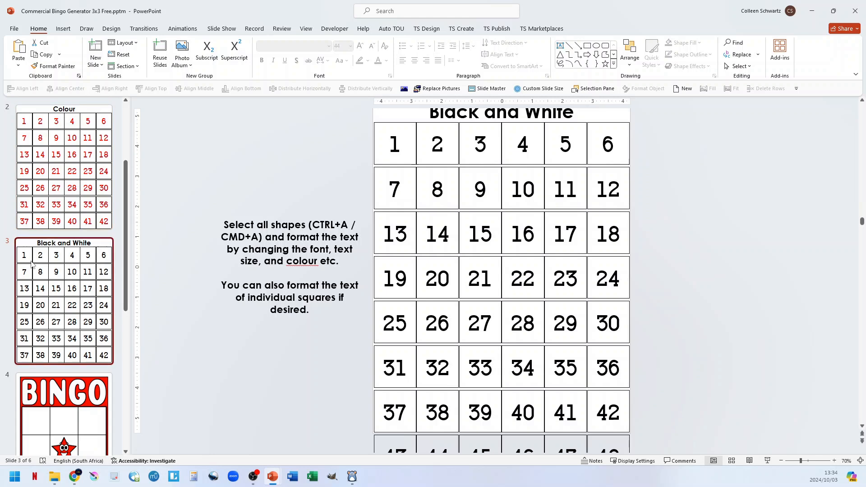
scroll(67, 341, down, 3)
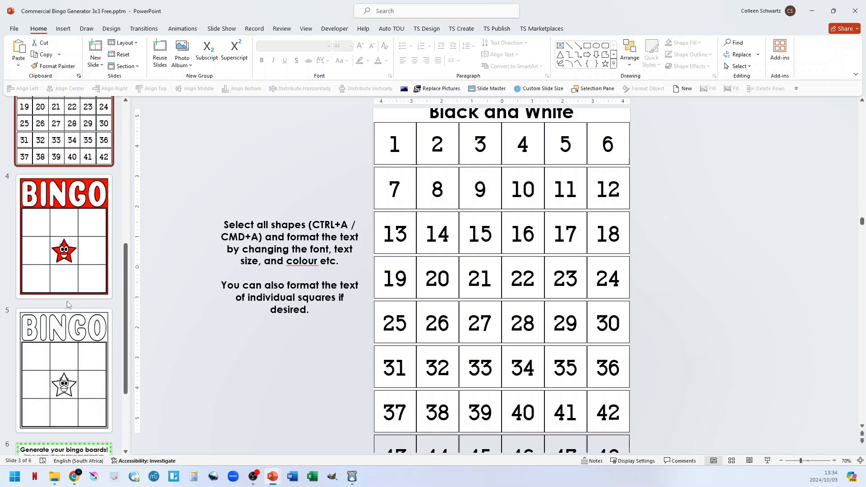
Apply the Aqua layout from 3x3 Design 1 Version 1 with Free Space to the colour bingo board template slide
click(71, 287)
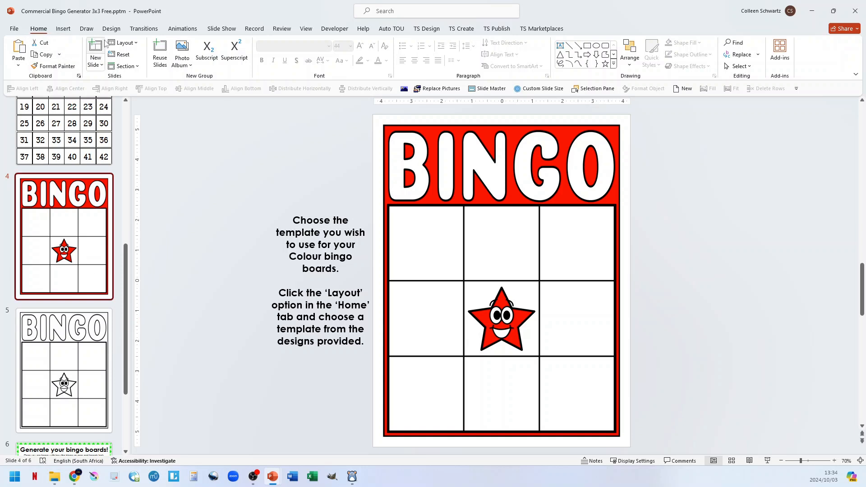
click(135, 44)
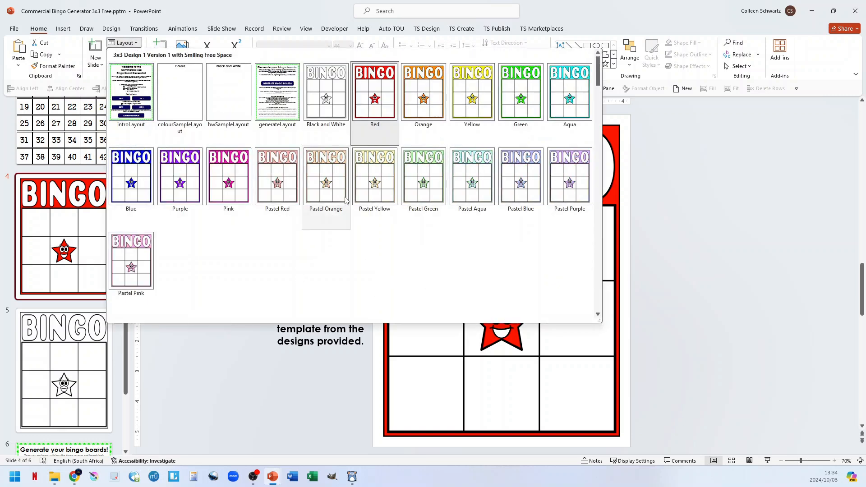
scroll(374, 201, down, 3)
scroll(373, 211, down, 5)
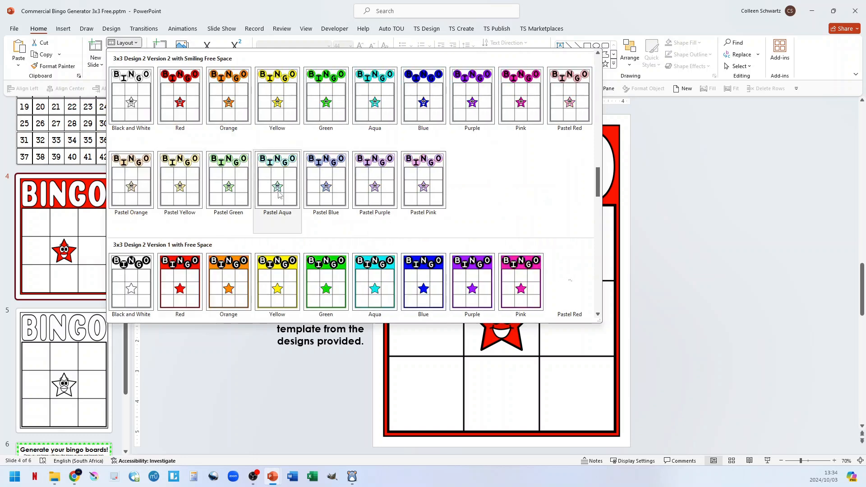
drag(598, 190, 598, 75)
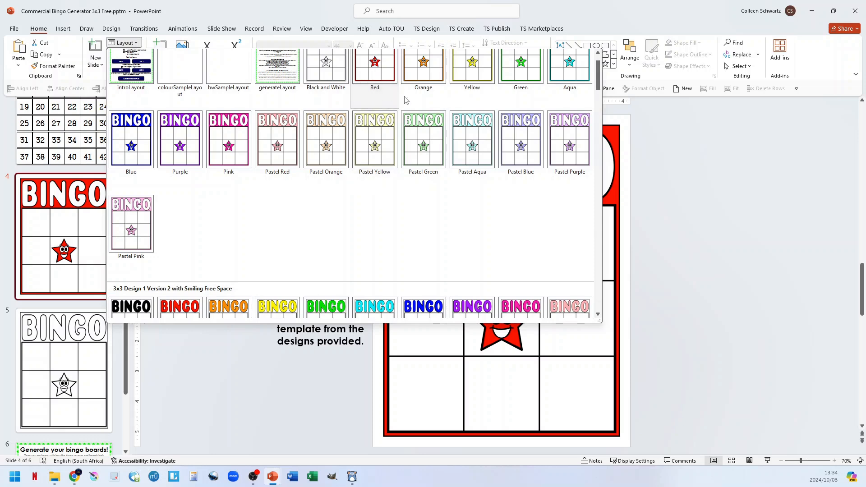
drag(599, 85, 599, 119)
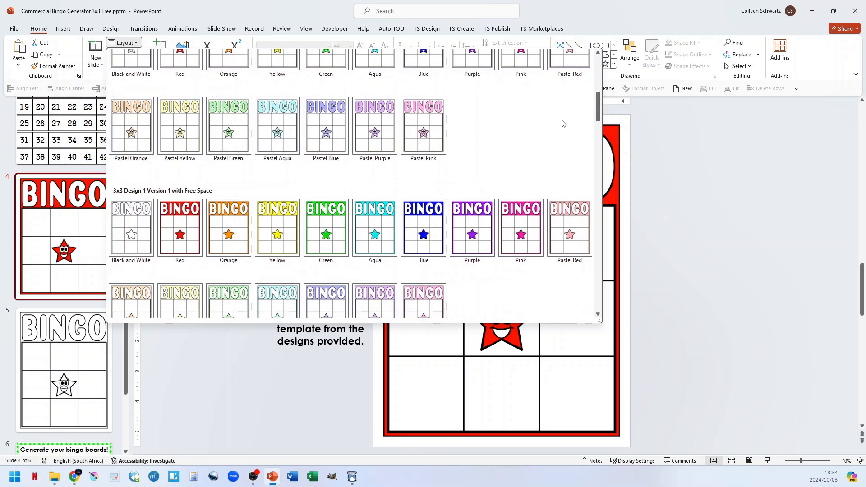
click(380, 236)
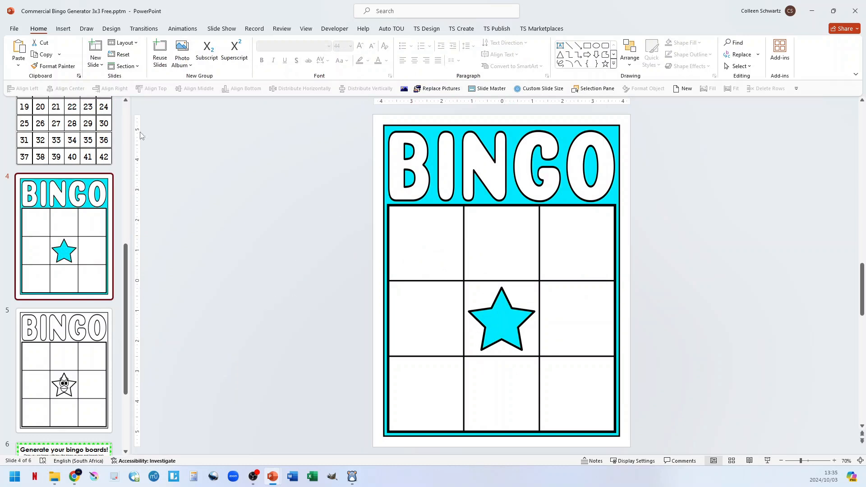
click(135, 43)
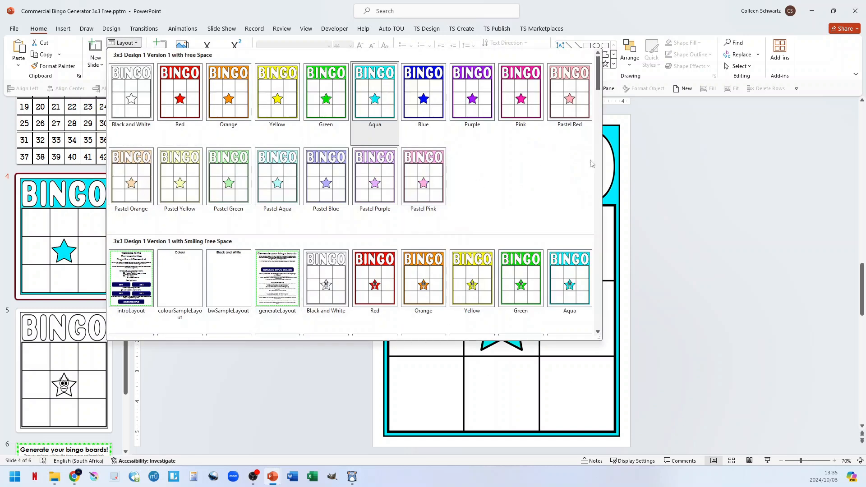
click(645, 188)
Apply the Black and White layout from 3x3 Design 1 Version 1 with Free Space to the black-and-white board template slide
click(101, 394)
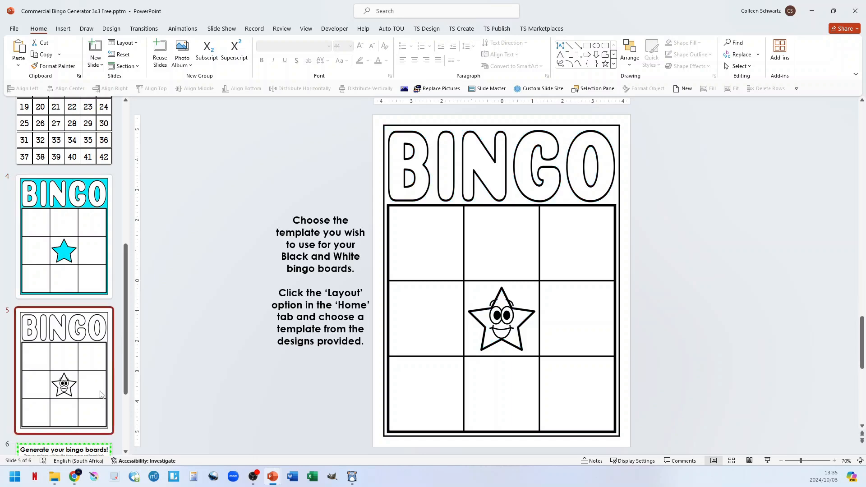
click(124, 42)
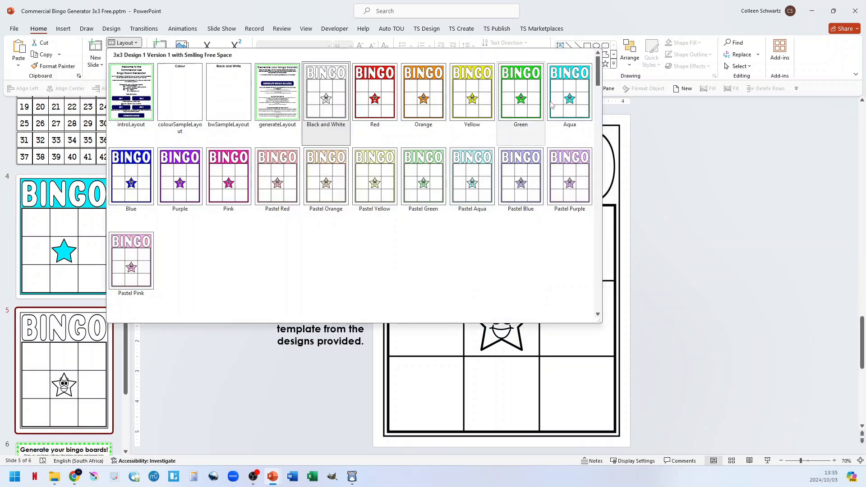
scroll(599, 82, down, 3)
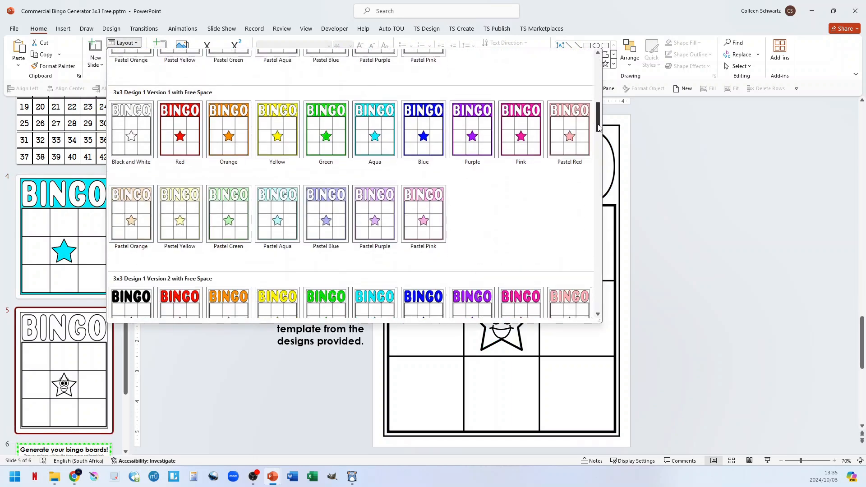
click(131, 106)
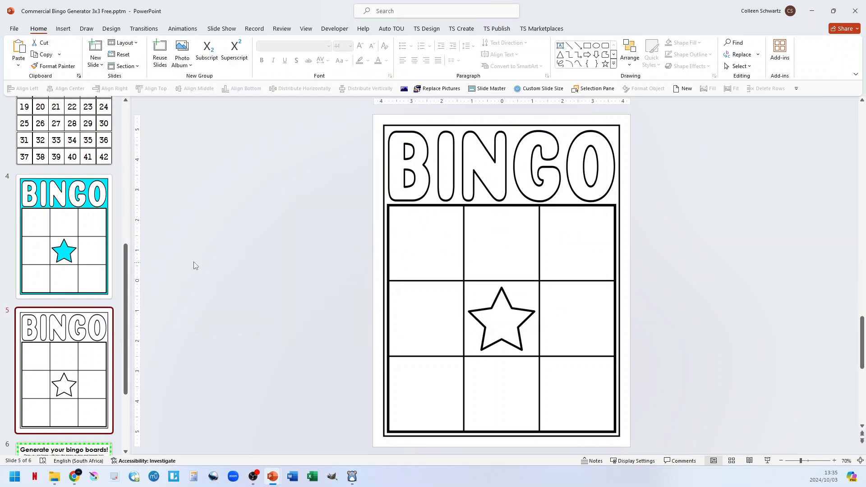
Review the chosen colour and black-and-white board templates and the layout designs on offer
click(64, 258)
key(Down)
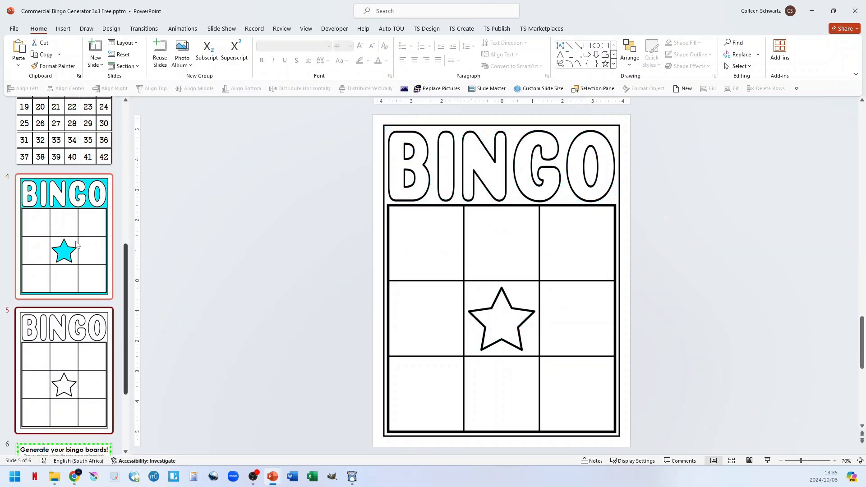
key(Up)
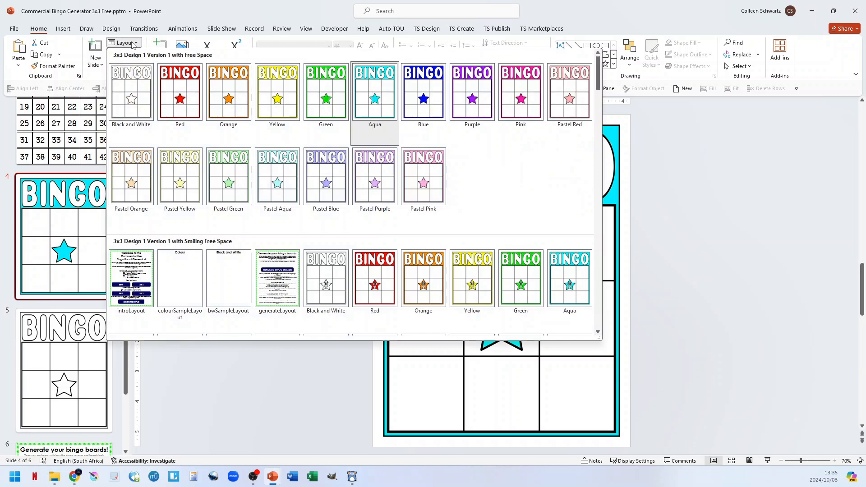
click(123, 42)
click(294, 368)
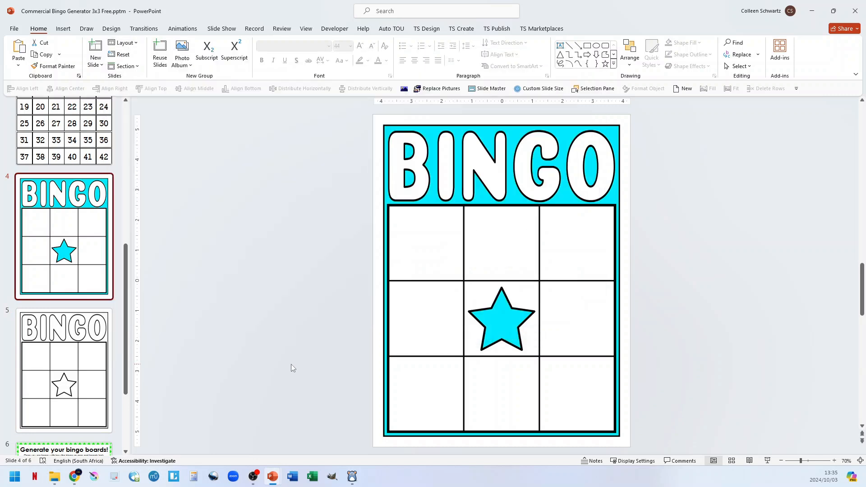
scroll(79, 329, down, 3)
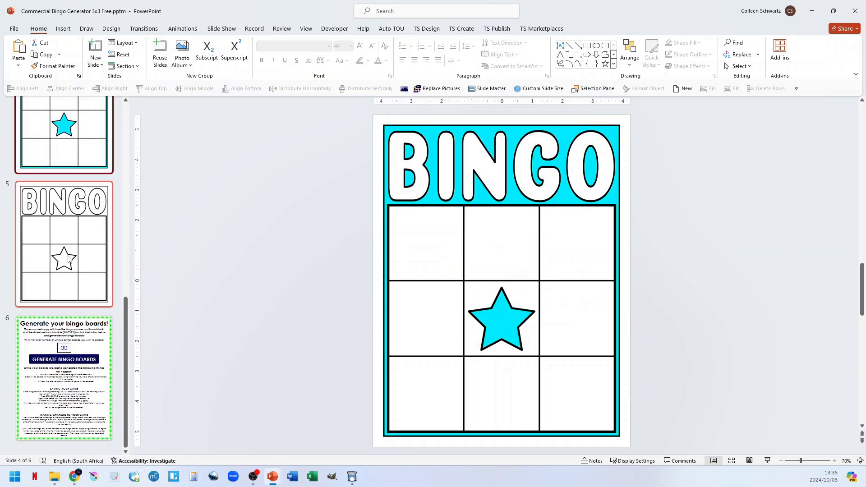
scroll(67, 261, up, 5)
scroll(63, 269, down, 5)
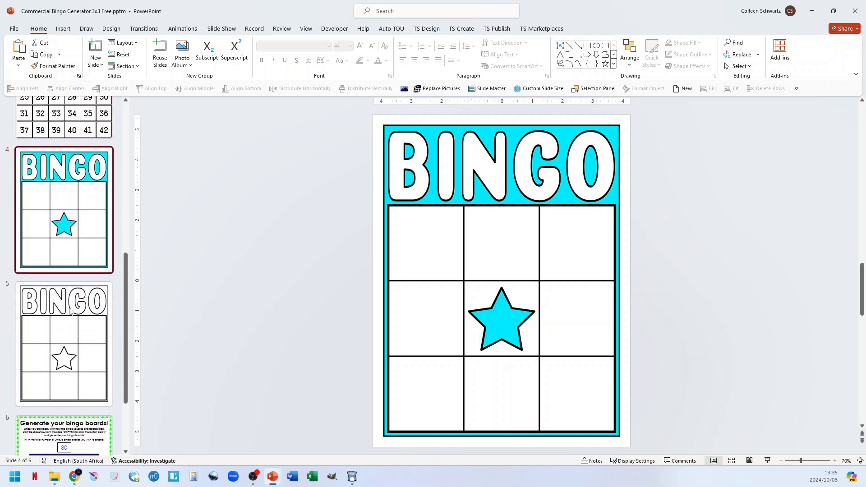
Run the slideshow from the generation slide and generate 30 unique bingo boards
click(76, 366)
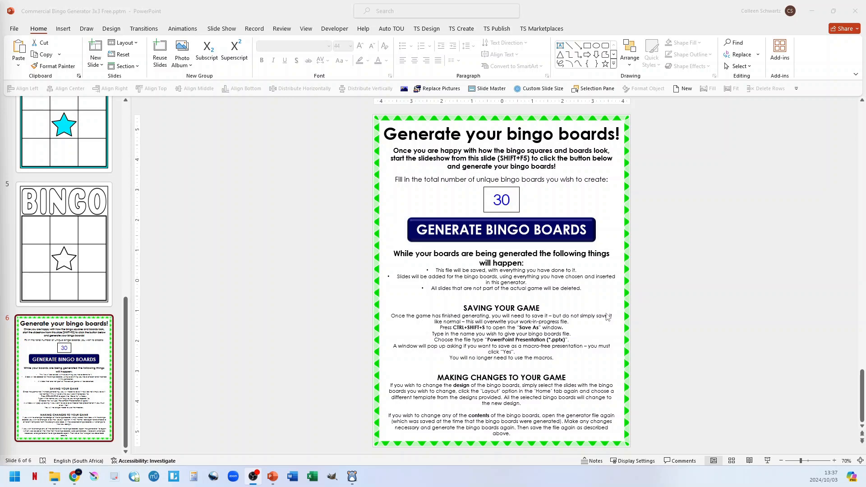
click(768, 461)
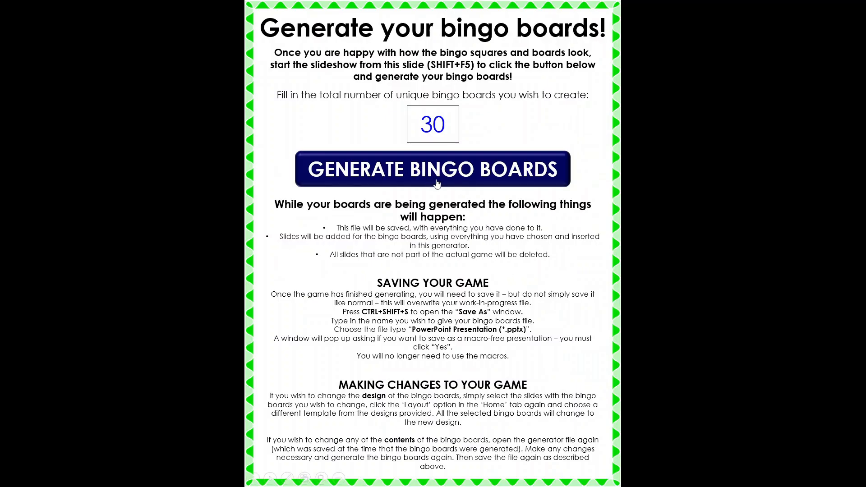
click(447, 180)
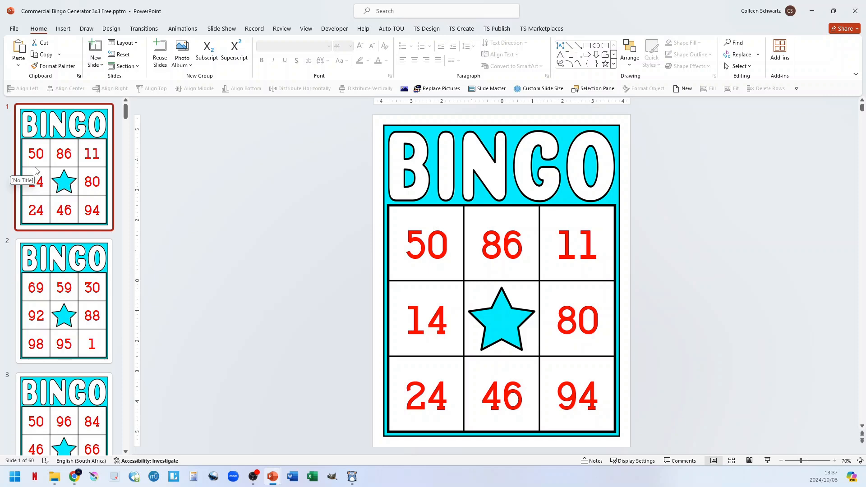
Look through the generated boards, comparing the first colour board with its black-and-white counterpart on slide 31
scroll(56, 233, down, 15)
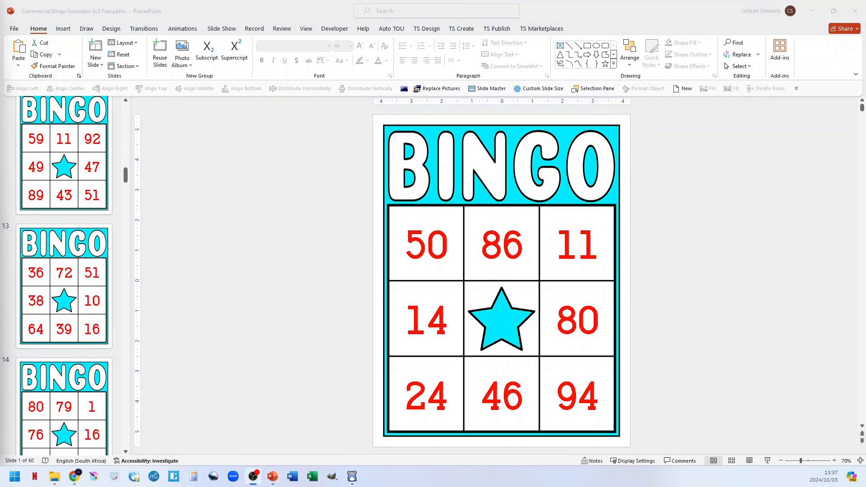
scroll(87, 277, down, 20)
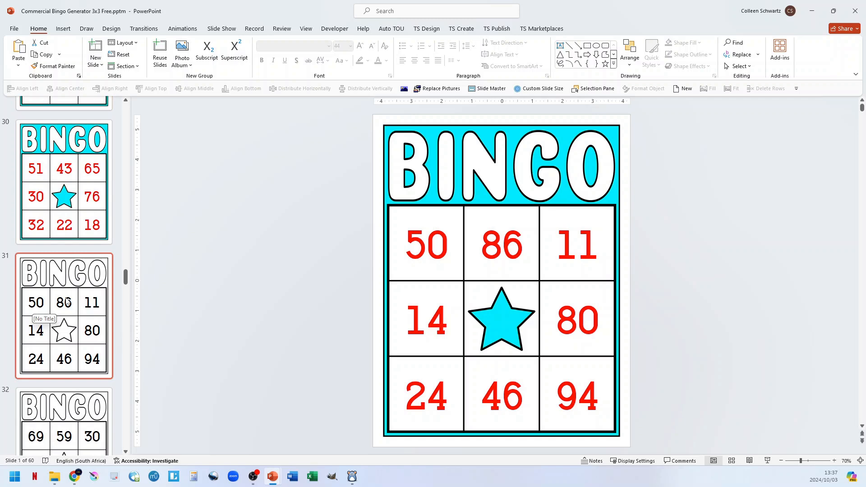
click(67, 302)
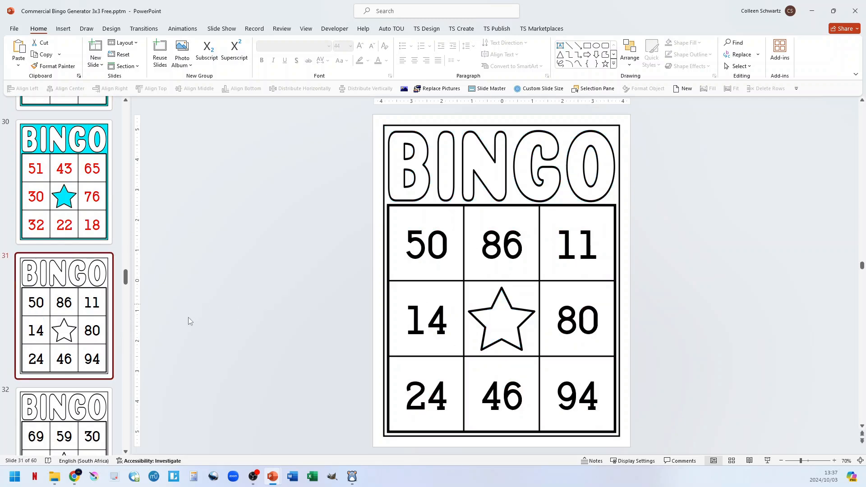
drag(125, 275, 125, 109)
click(83, 151)
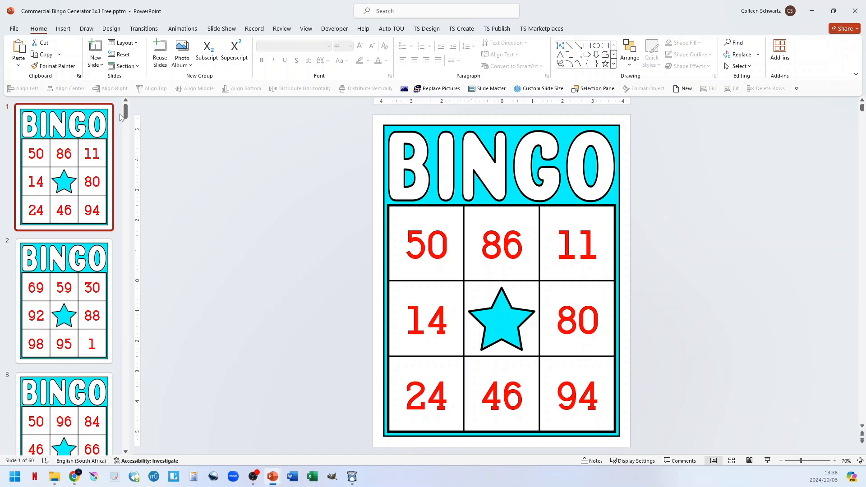
scroll(110, 216, down, 10)
drag(125, 209, 125, 440)
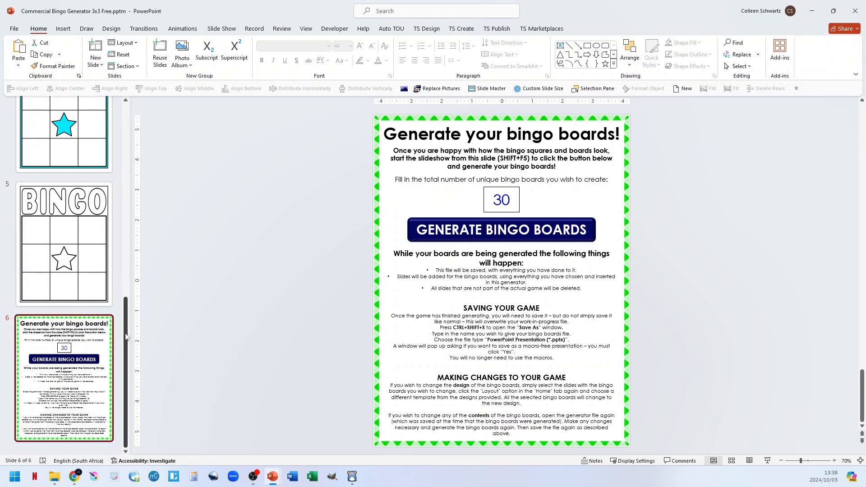
Clear all the numbers from the text content table on the generator's welcome slide
drag(125, 336, 129, 127)
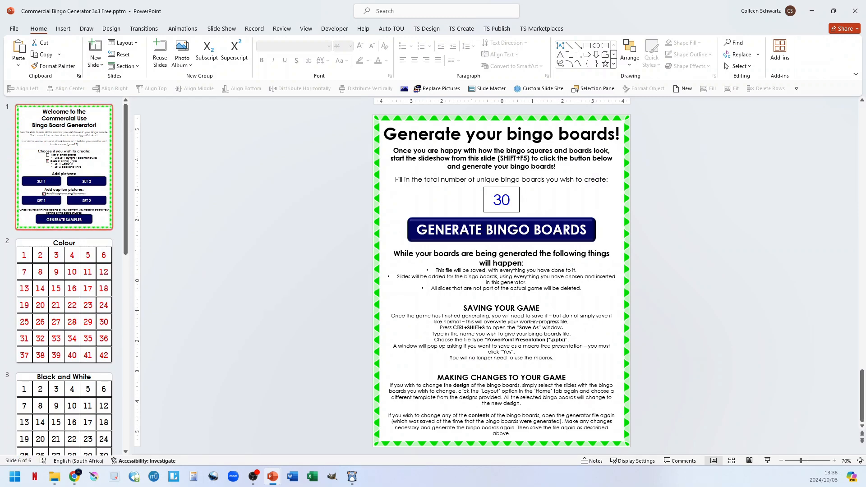
click(70, 160)
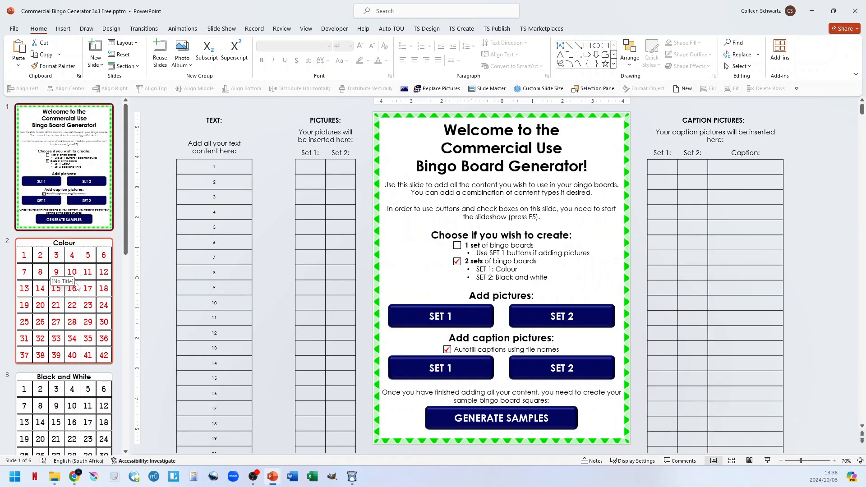
scroll(208, 256, down, 2)
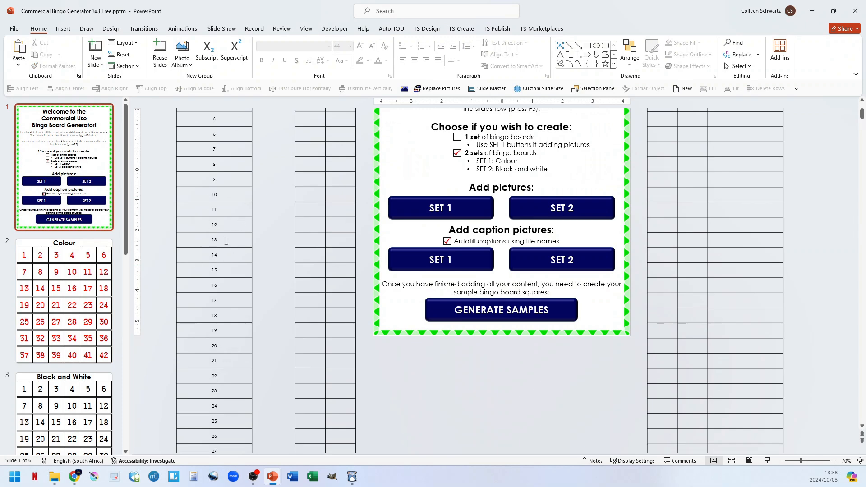
scroll(225, 236, up, 2)
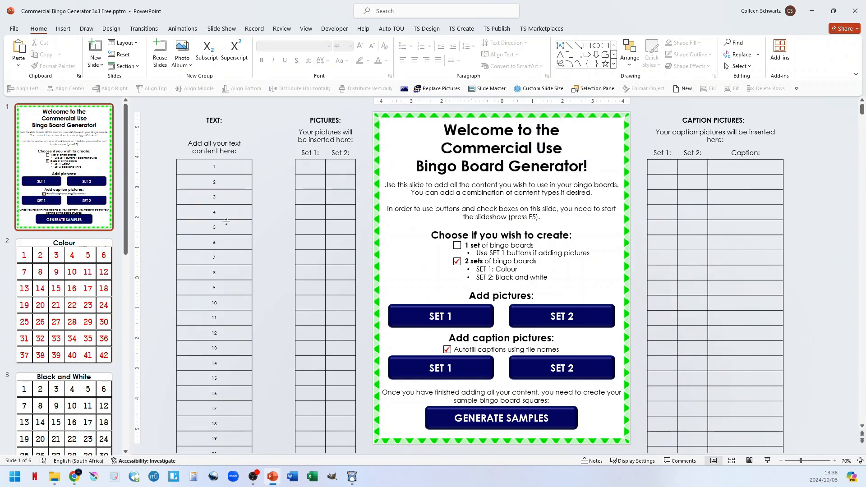
click(215, 154)
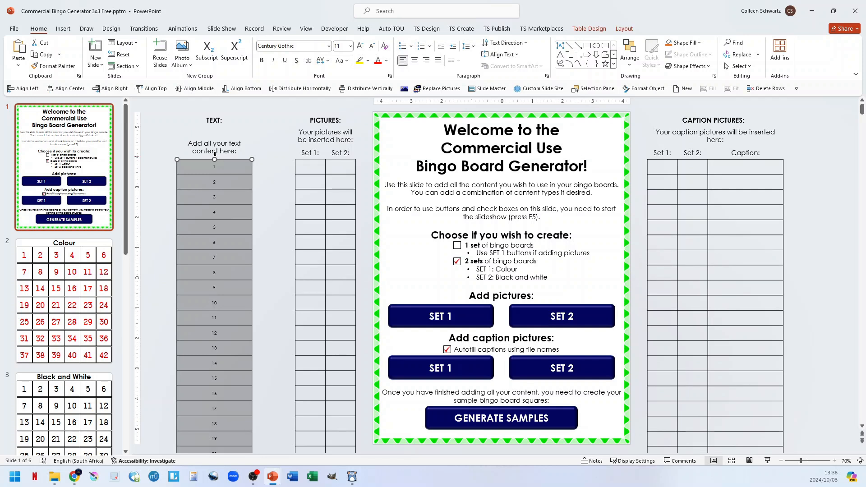
key(Delete)
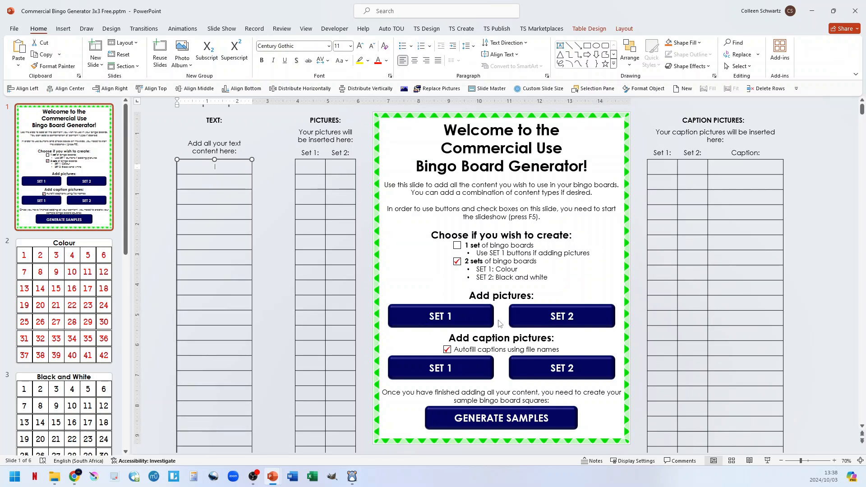
Run the slideshow from the welcome slide, insert every picture in the Colour folder as Set 1, and check the filled picture column
click(767, 461)
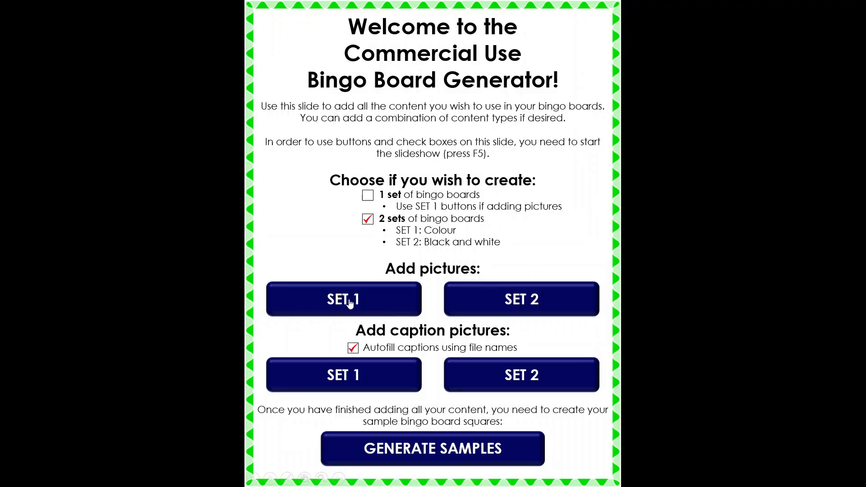
click(354, 302)
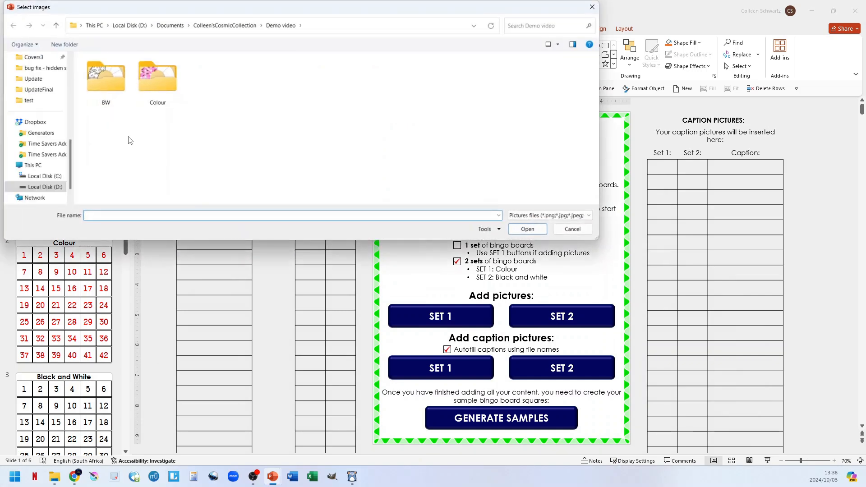
double_click(158, 83)
click(116, 84)
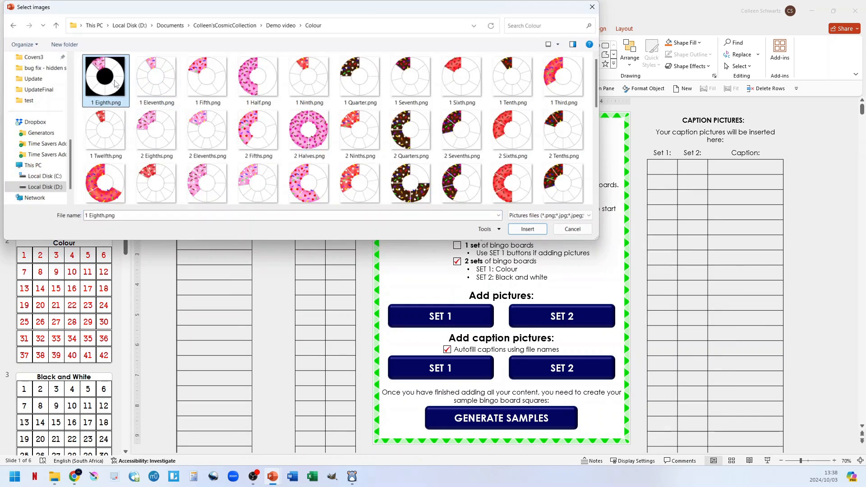
key(ctrl+a)
key(Return)
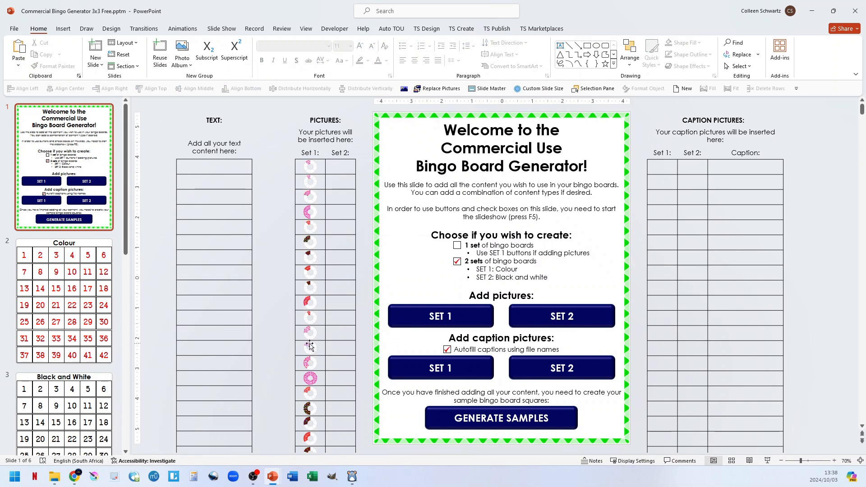
scroll(311, 350, down, 3)
scroll(311, 350, down, 8)
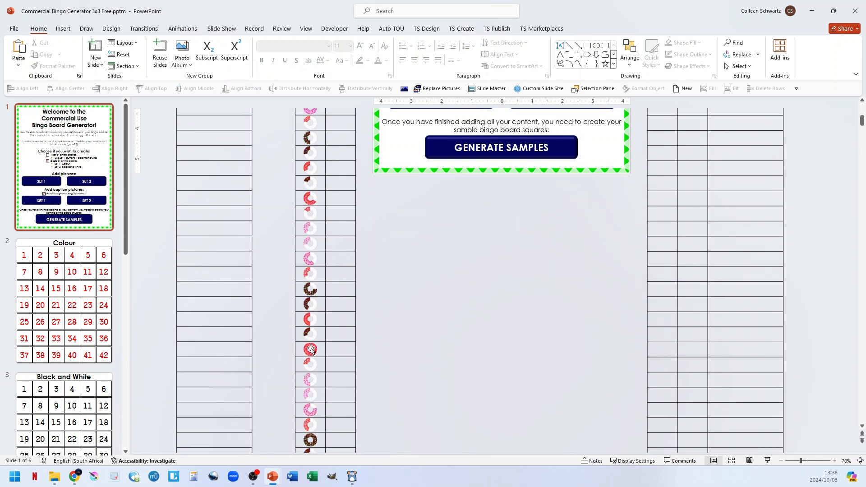
Run the slideshow from the welcome slide and insert every picture in the BW folder as Set 2
scroll(311, 350, down, 8)
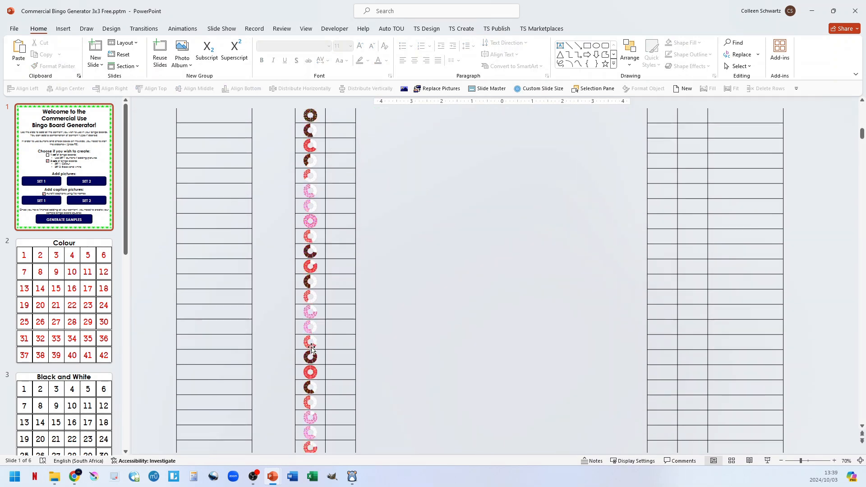
scroll(312, 349, up, 12)
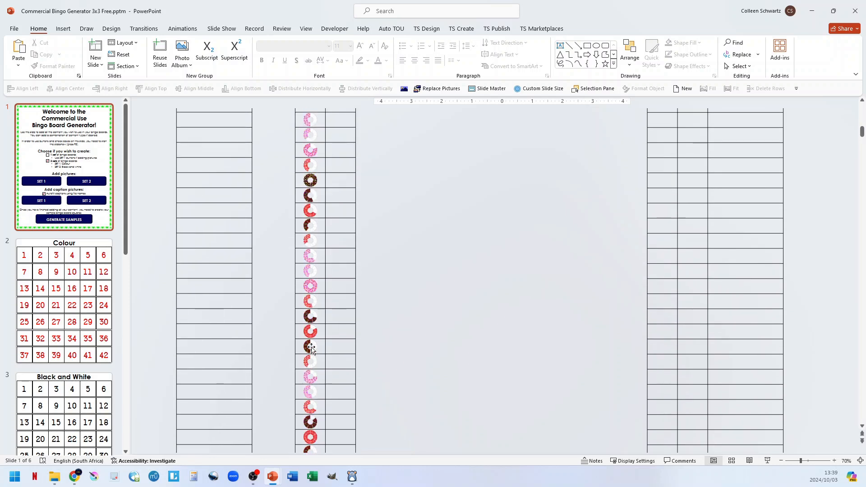
scroll(312, 350, up, 7)
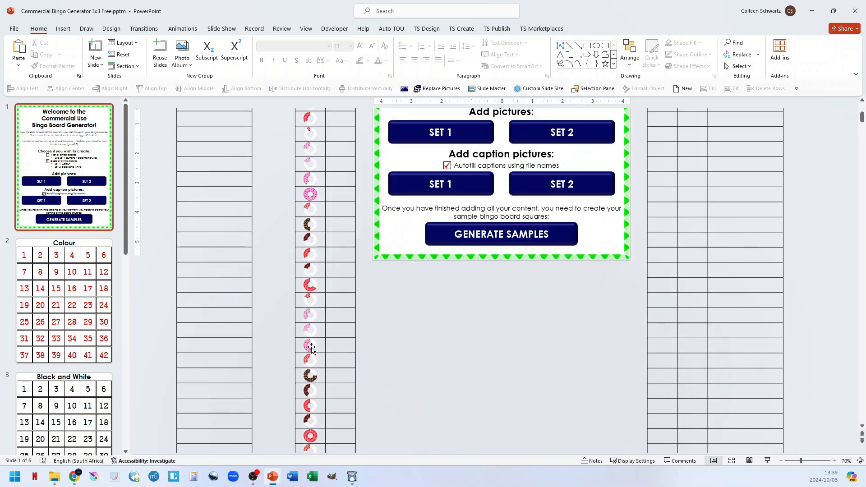
scroll(310, 345, up, 2)
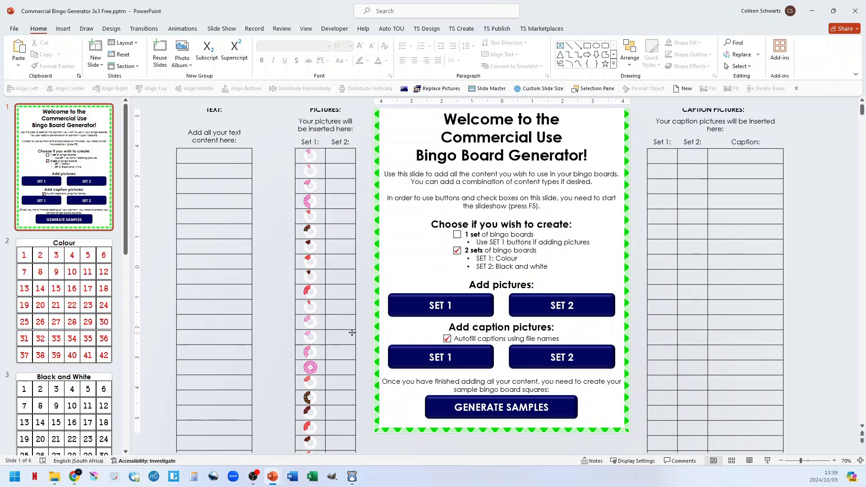
click(768, 462)
click(527, 305)
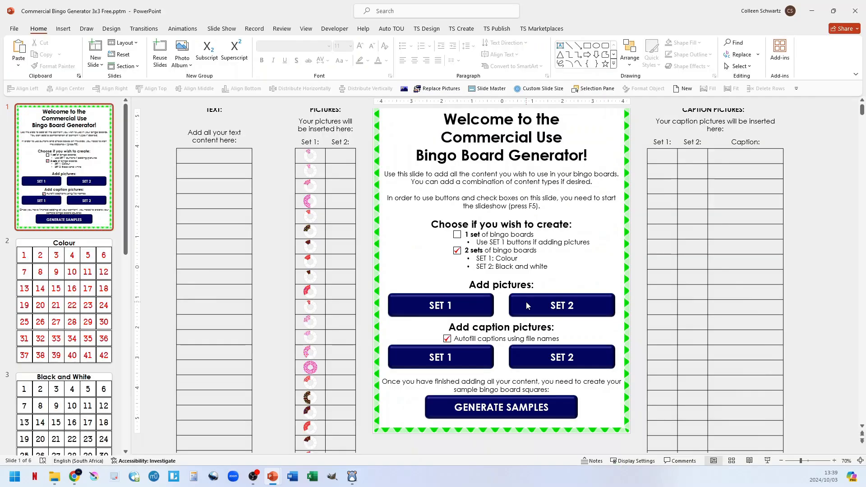
click(302, 32)
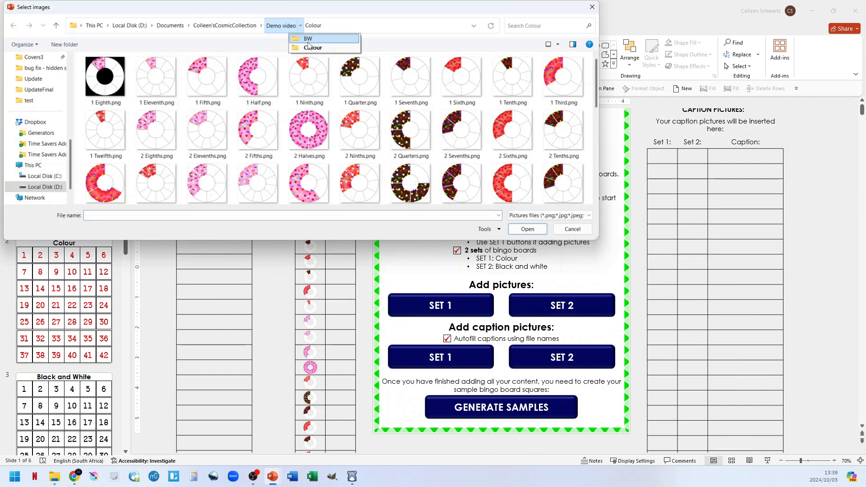
click(310, 40)
click(257, 81)
key(ctrl+a)
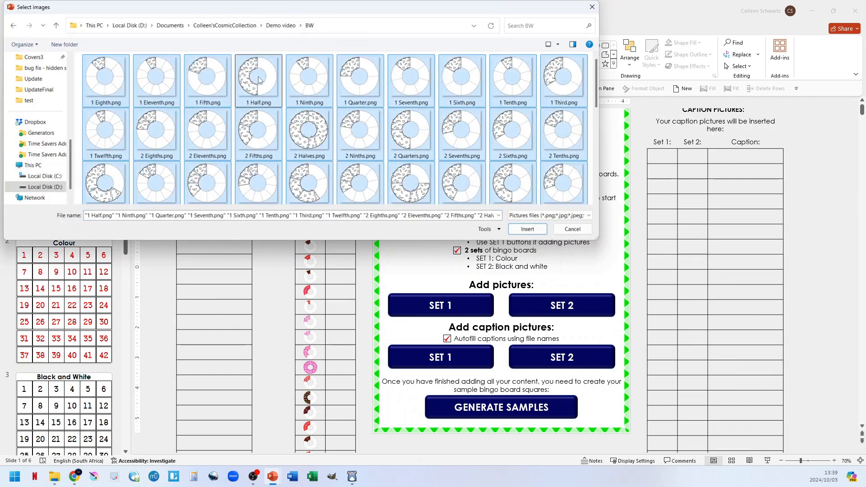
key(Return)
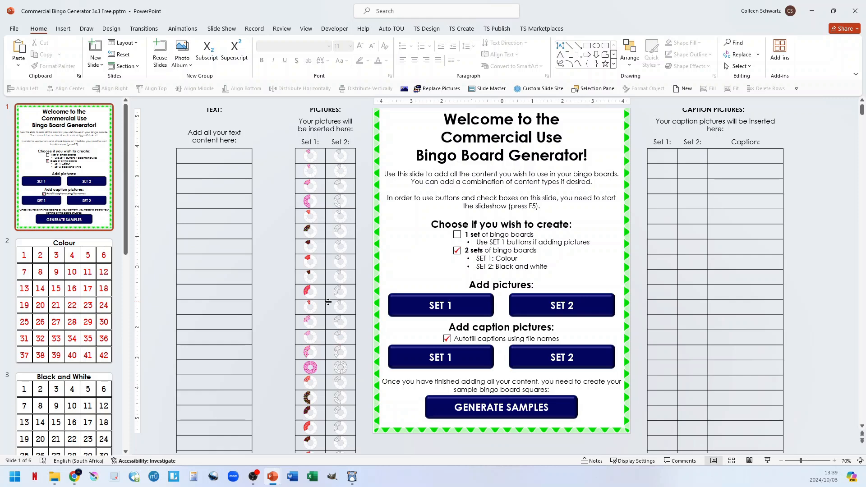
Swap the pink one-half and red one-ninth pictures in the Set 1 column, and move both back to their original rows
click(309, 204)
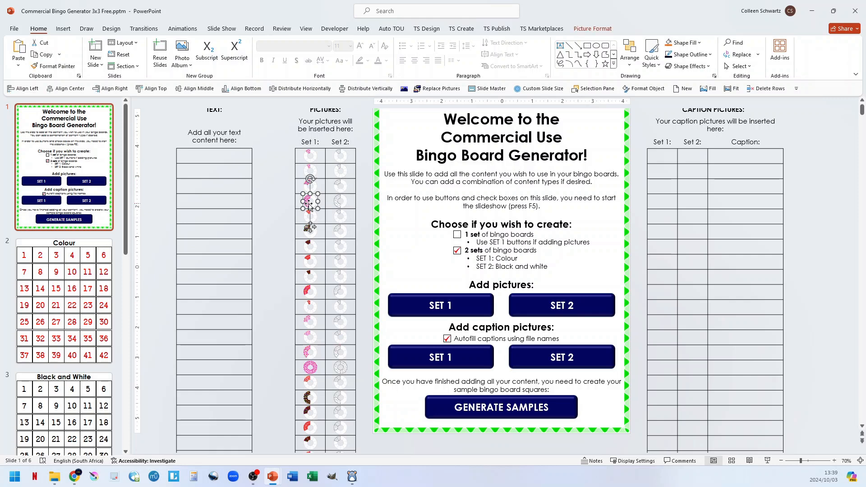
scroll(316, 212, up, 5)
scroll(446, 275, up, 5)
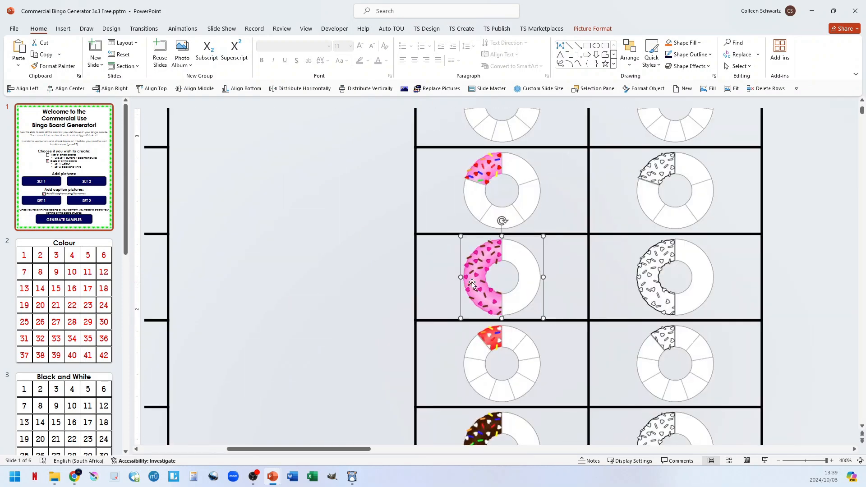
drag(471, 286, 439, 356)
drag(527, 360, 534, 272)
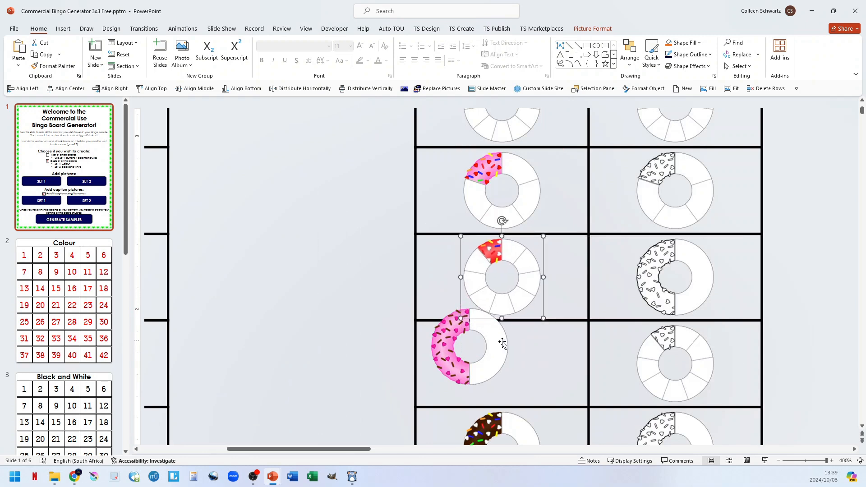
drag(501, 343, 567, 361)
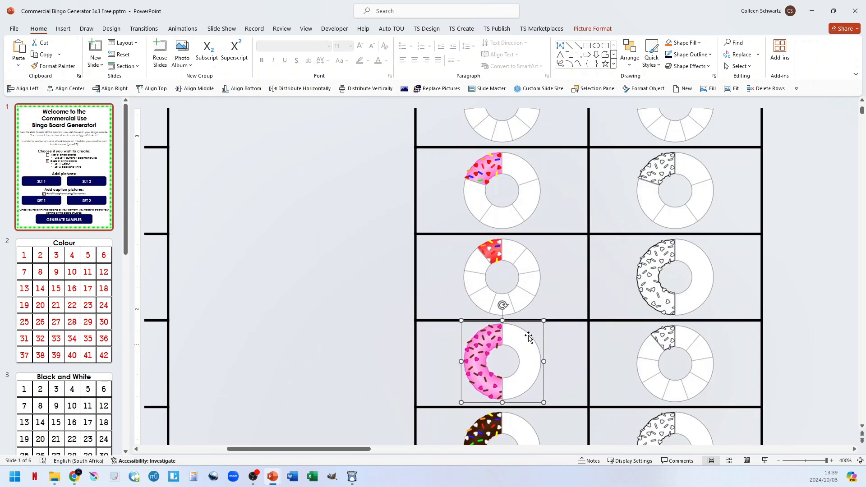
drag(523, 277, 534, 362)
mouse_move(463, 360)
mouse_down()
mouse_move(471, 273)
mouse_move(473, 353)
mouse_up()
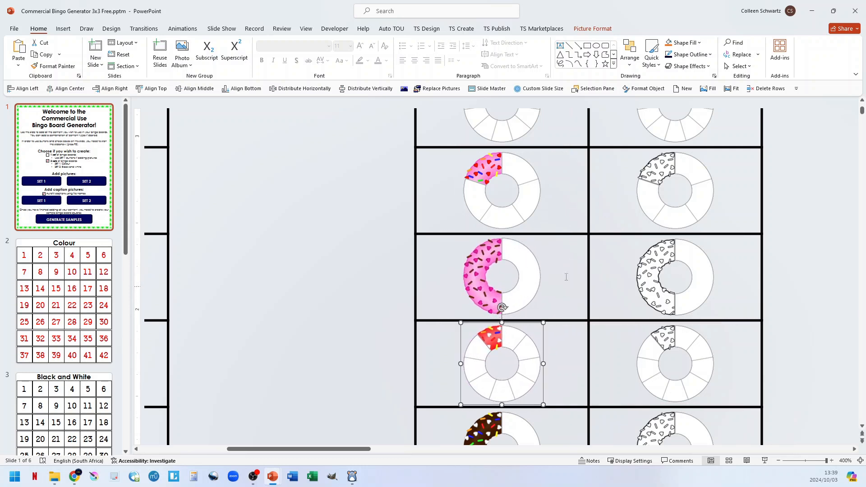
Compare the Set 1 colour pictures row by row with their Set 2 black-and-white counterparts in the picture table
scroll(600, 379, down, 6)
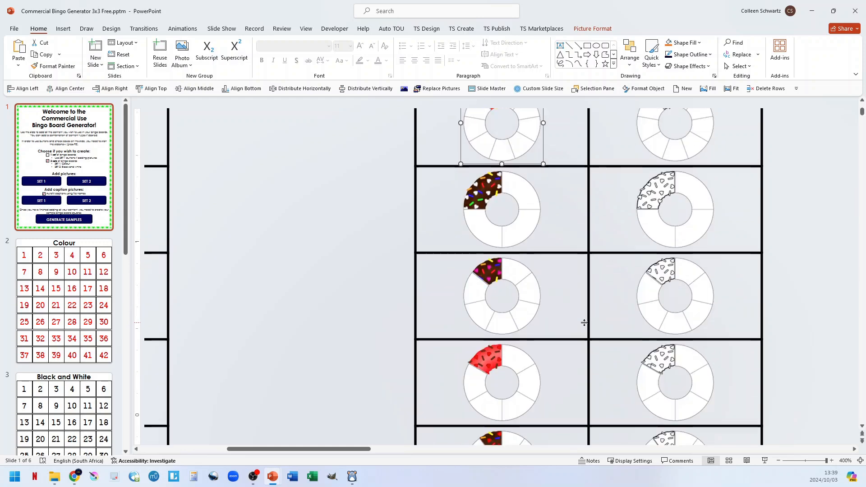
scroll(584, 324, down, 3)
scroll(519, 375, down, 12)
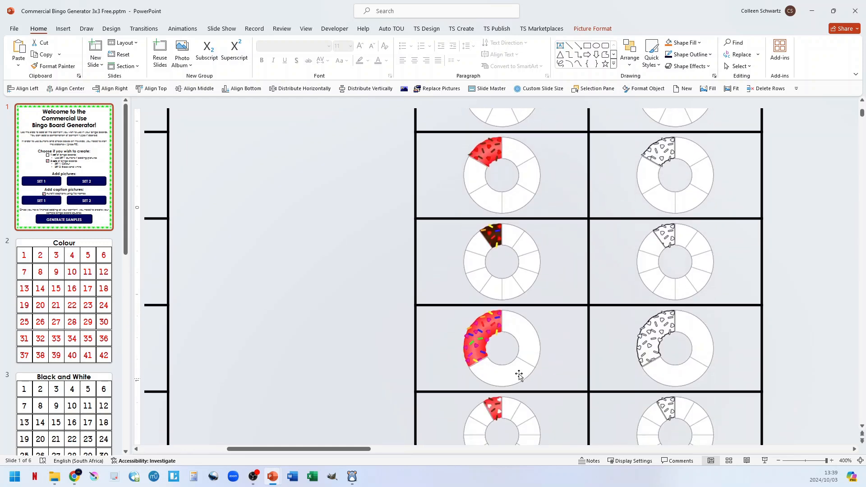
scroll(583, 373, down, 14)
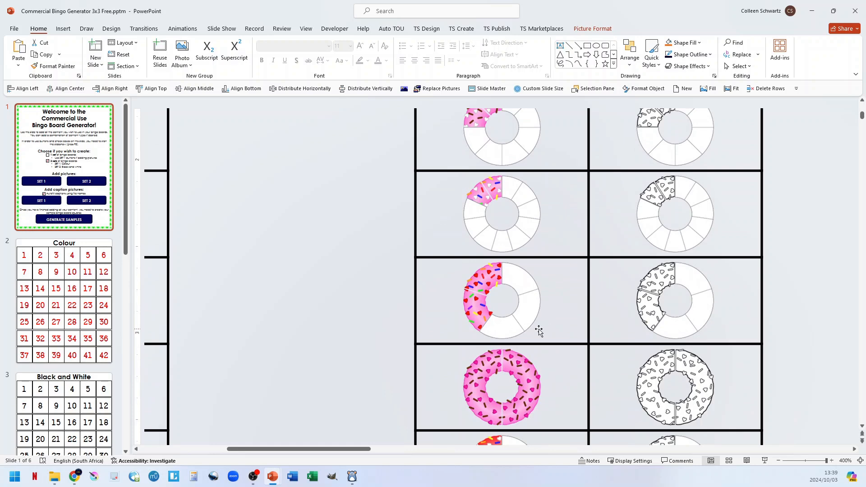
scroll(542, 332, down, 10)
scroll(450, 319, down, 2)
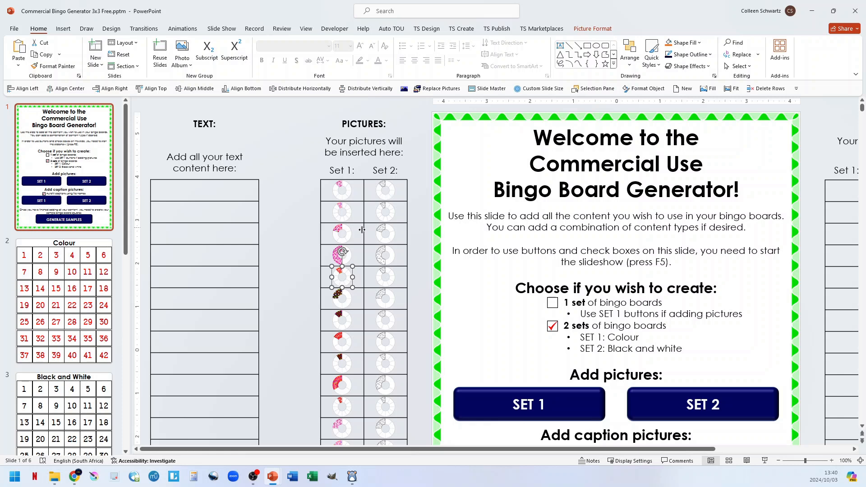
scroll(366, 233, down, 5)
scroll(368, 235, down, 3)
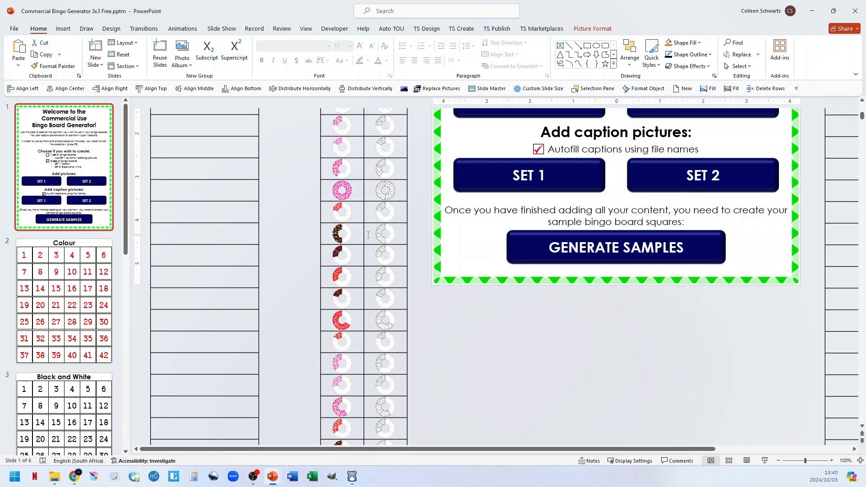
ctrl+scroll(372, 238, down, 4)
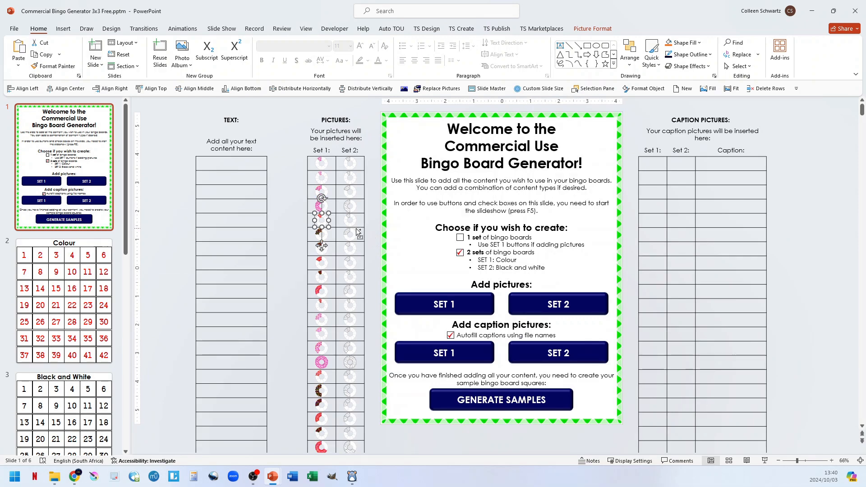
ctrl+scroll(375, 241, down, 3)
ctrl+scroll(356, 230, up, 2)
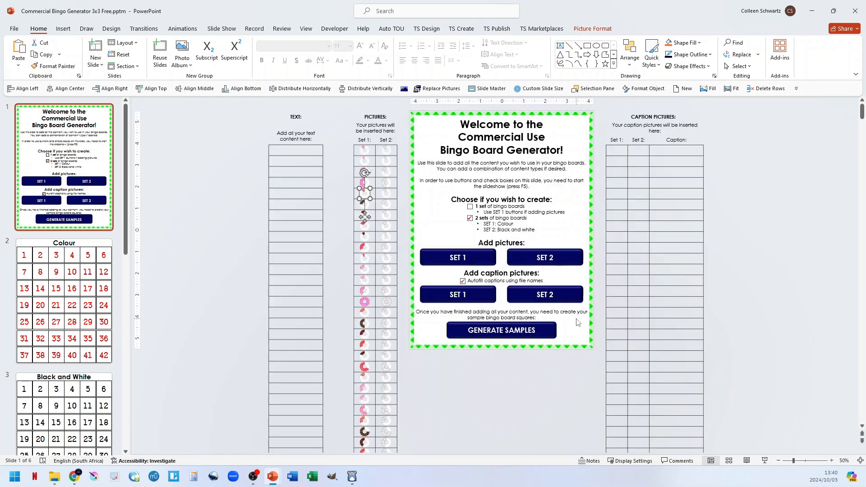
Run the slideshow from the welcome slide, generate the sample squares, and check them on the Colour and Black and White slides
click(766, 461)
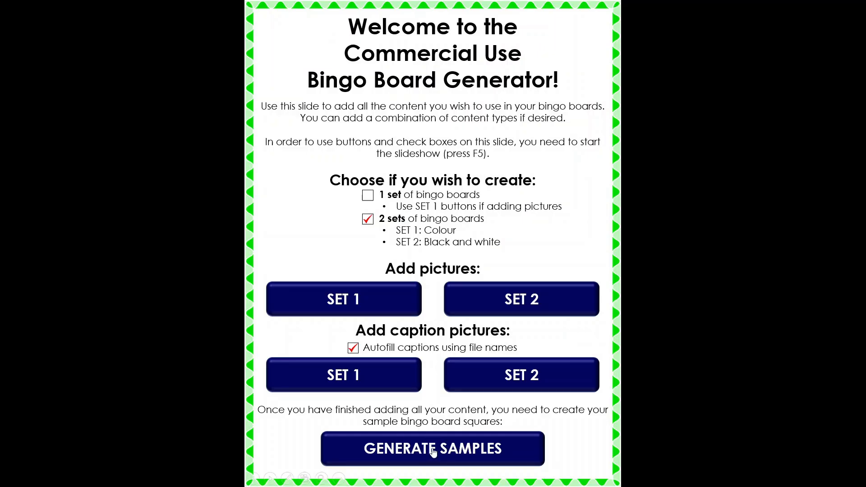
click(433, 451)
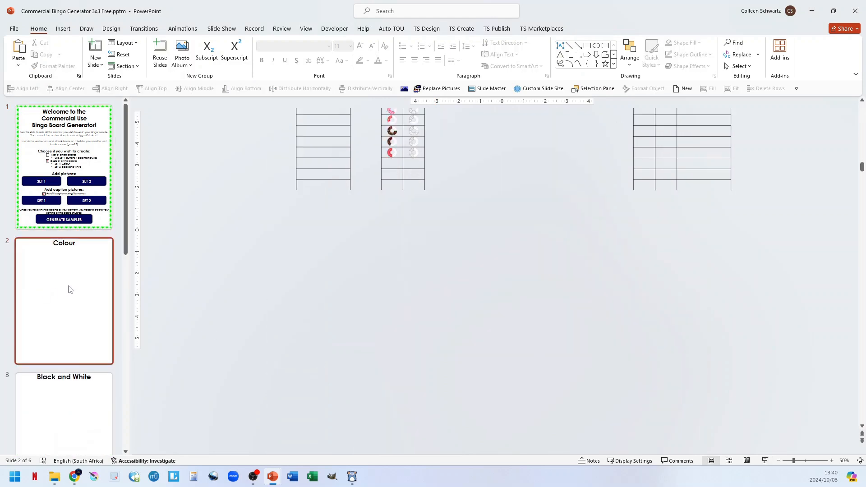
click(69, 295)
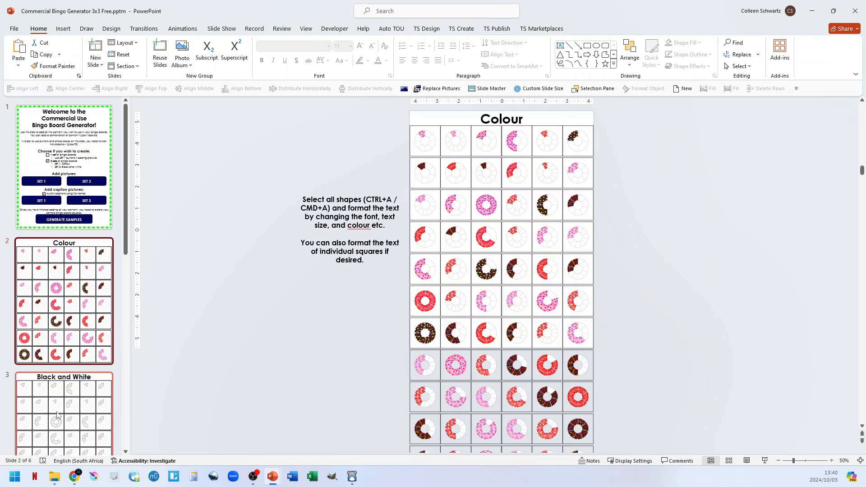
click(78, 412)
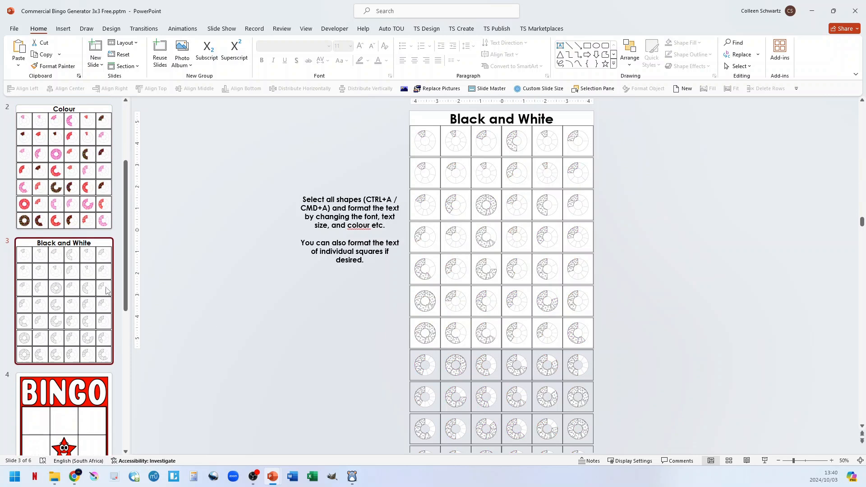
Apply the Pastel Green layout from 3x3 Design 2 Version 2 with Free Space to the colour board template on slide 4
scroll(79, 371, down, 3)
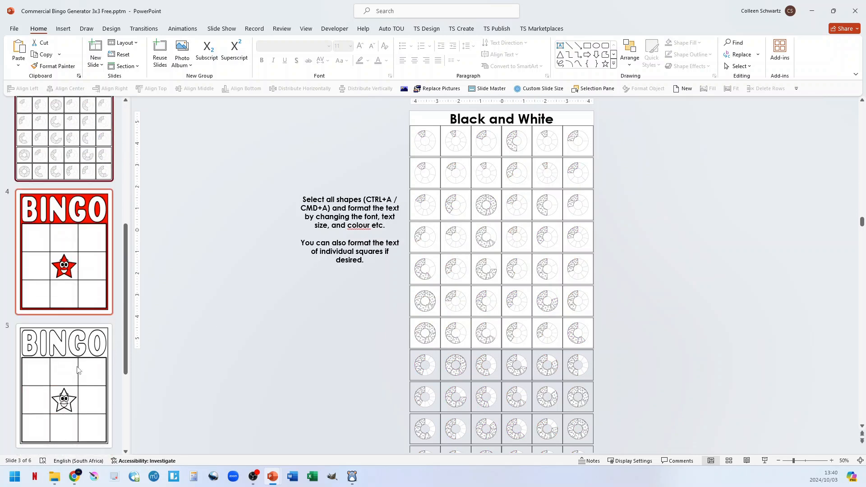
click(67, 273)
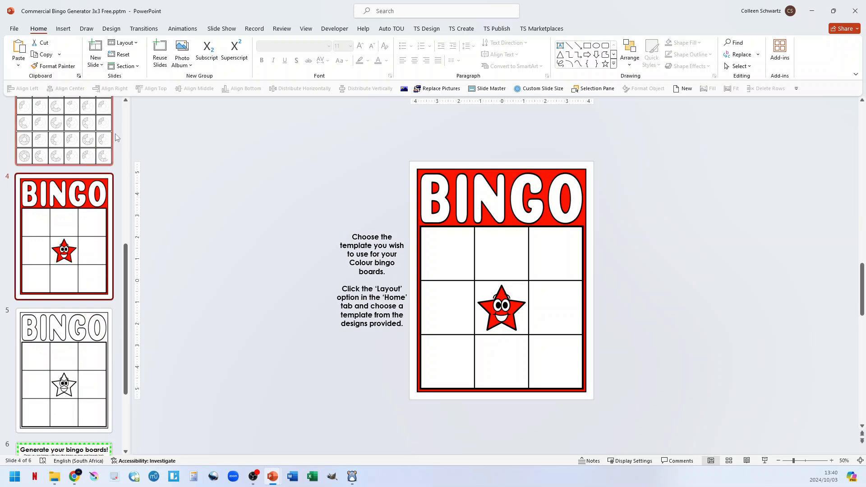
click(122, 43)
scroll(310, 218, down, 3)
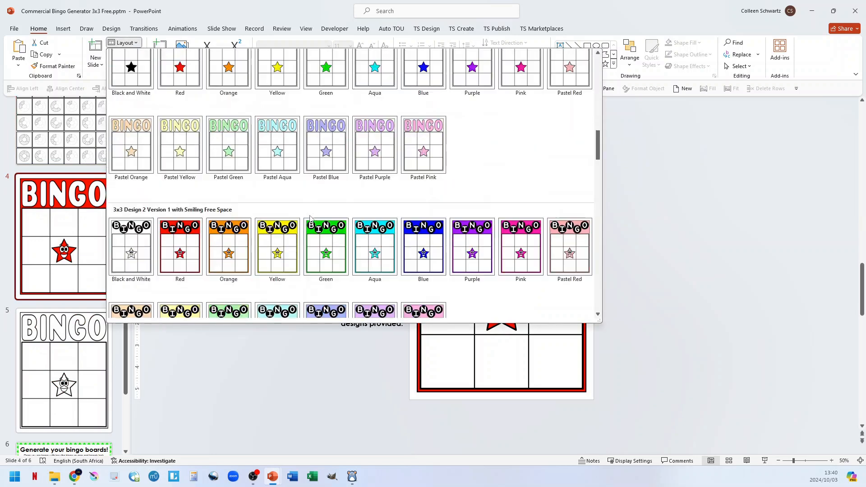
scroll(310, 218, down, 3)
scroll(271, 261, down, 3)
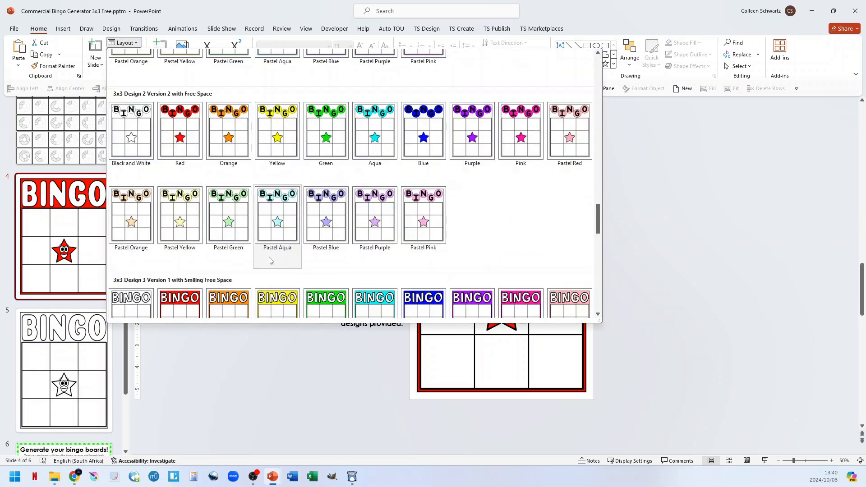
click(224, 210)
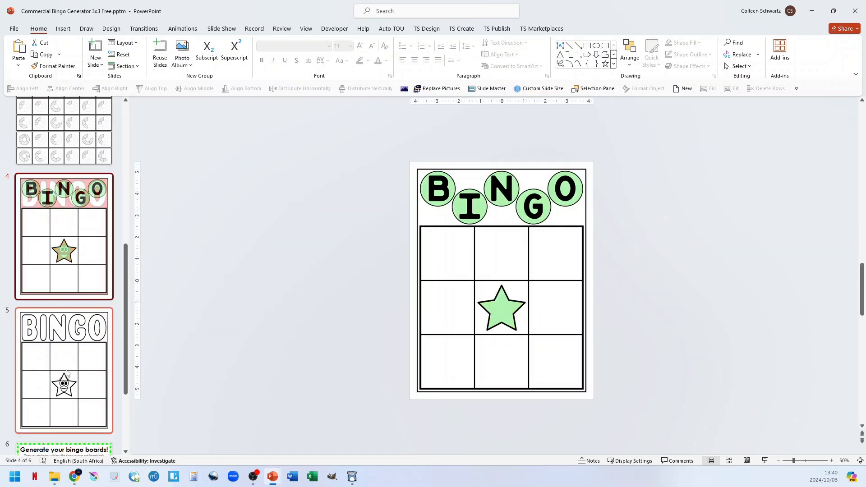
Apply the Black and White layout from 3x3 Design 2 Version 2 with Free Space to the board template on slide 5
click(67, 373)
click(123, 43)
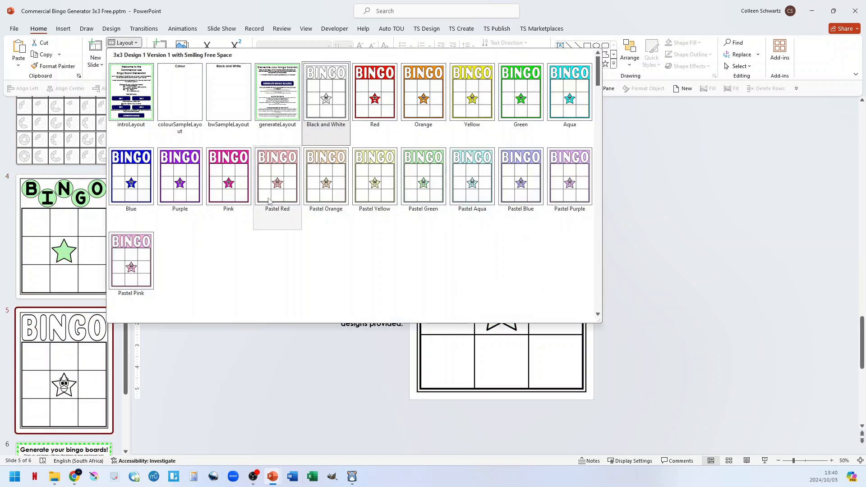
scroll(269, 201, down, 6)
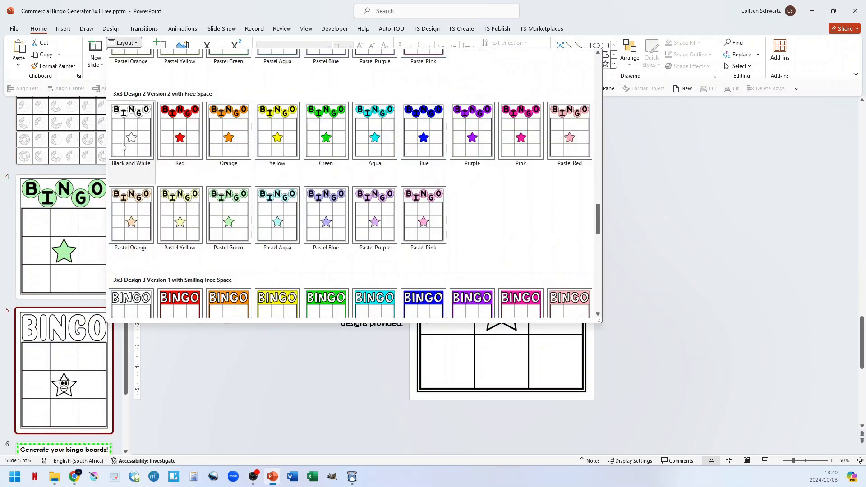
click(123, 146)
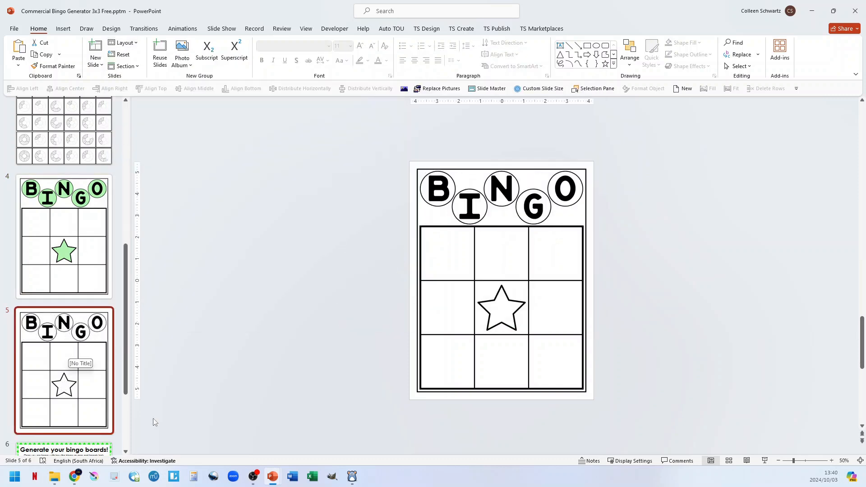
Run the slideshow from slide 6 and generate 30 unique bingo boards with the fraction pictures
scroll(85, 368, down, 3)
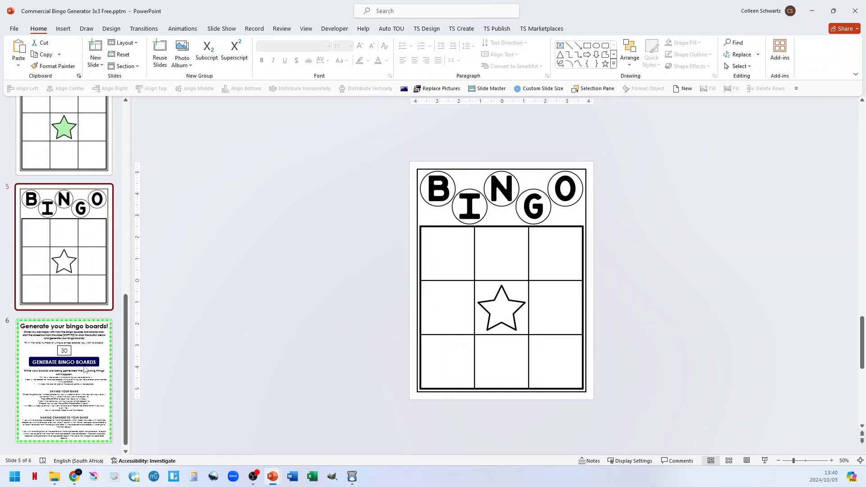
click(85, 370)
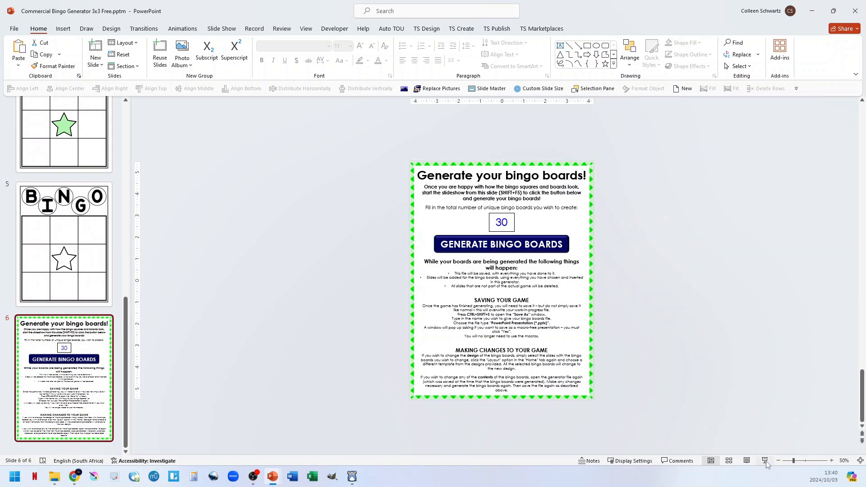
click(765, 461)
click(416, 176)
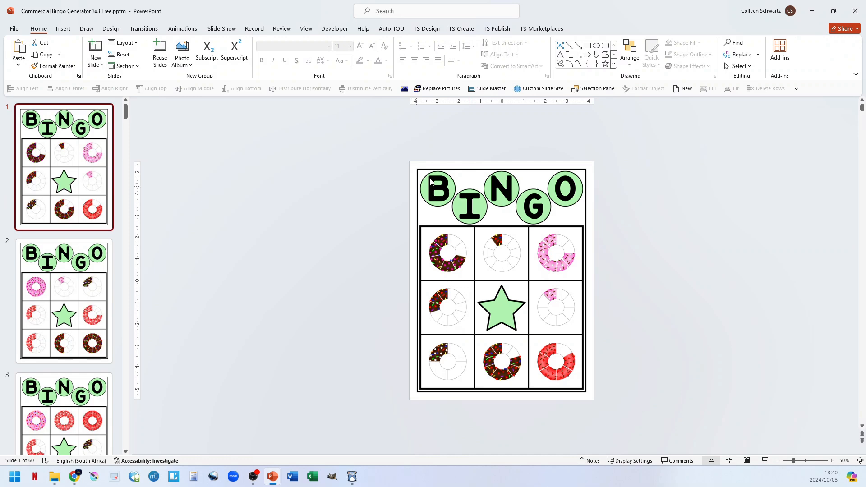
Look through the generated colour bingo boards and the black-and-white boards that start at slide 31
click(75, 316)
scroll(71, 348, down, 4)
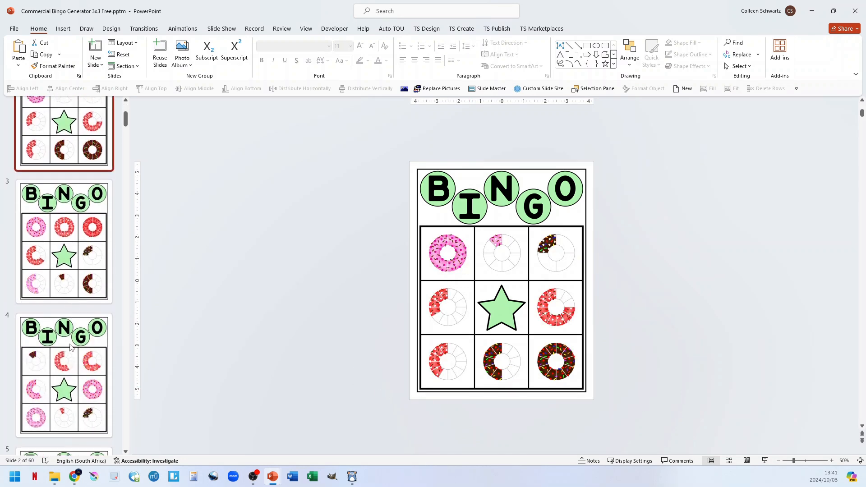
scroll(71, 348, down, 20)
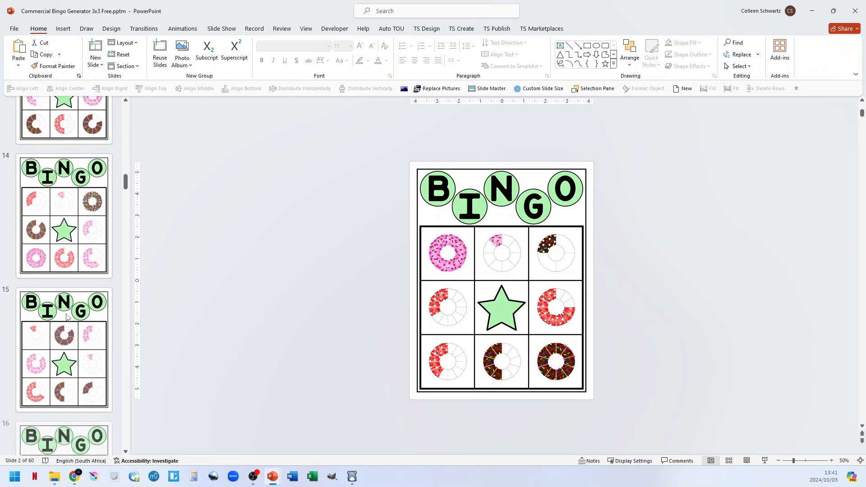
scroll(67, 317, down, 20)
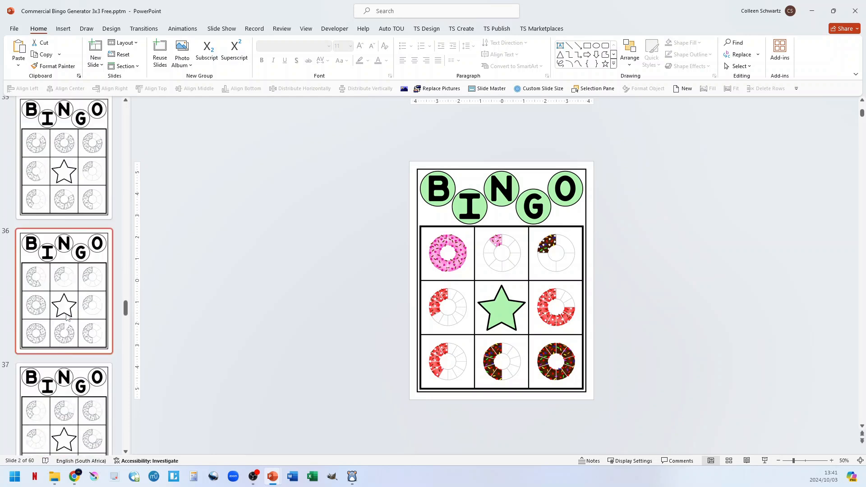
scroll(67, 317, up, 17)
click(63, 280)
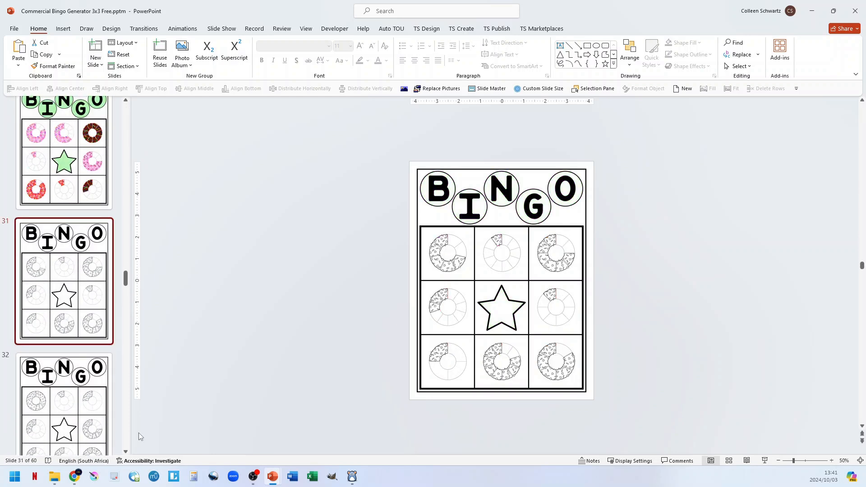
scroll(50, 312, down, 17)
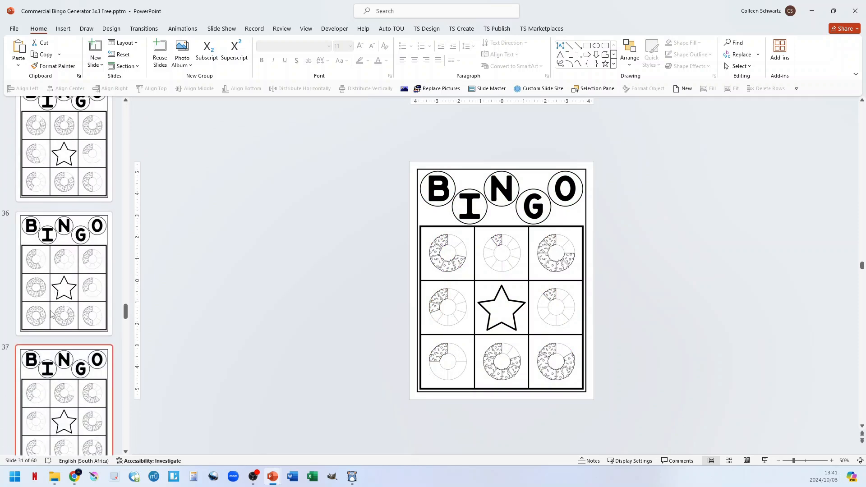
scroll(50, 312, up, 14)
Undo the generation of the bingo boards and go back to the welcome slide
key(ctrl+z)
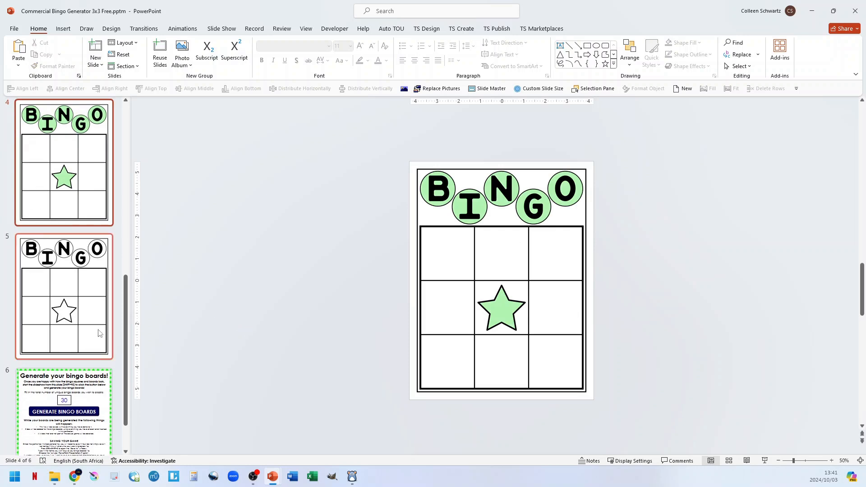
scroll(75, 320, up, 5)
scroll(74, 321, up, 2)
click(66, 208)
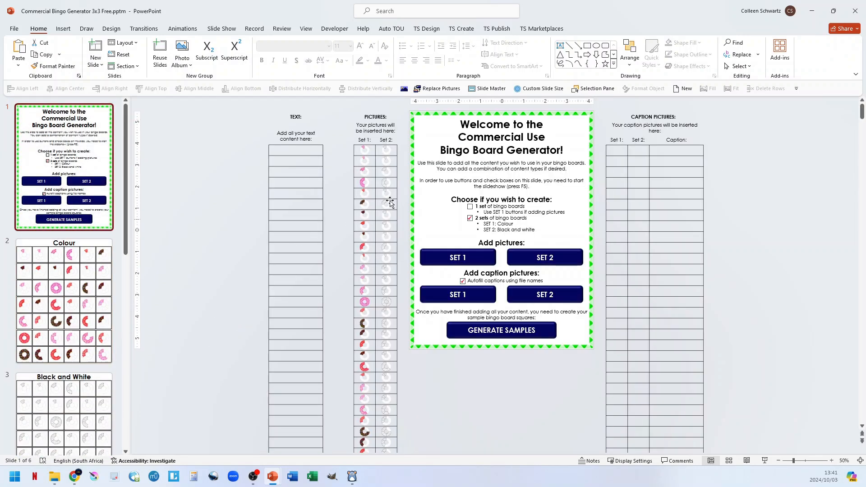
Delete all Set 1 and Set 2 fraction pictures from the Pictures table beside the welcome slide
ctrl+scroll(431, 311, down, 2)
ctrl+scroll(431, 311, down, 3)
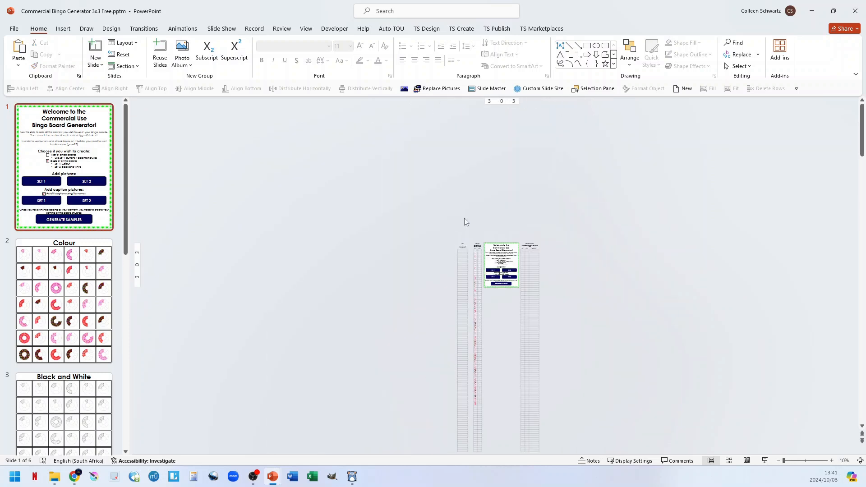
drag(468, 218, 487, 413)
key(Delete)
scroll(510, 266, up, 4)
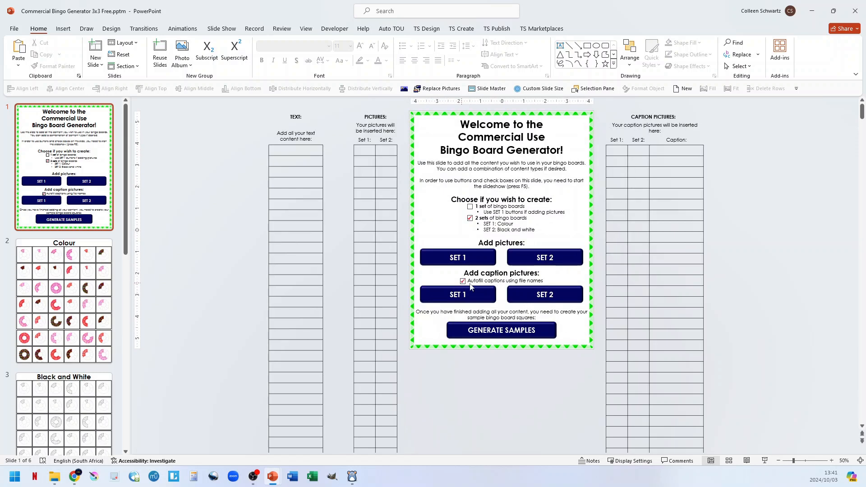
Run the slideshow and insert all pictures from the Colour folder as Set 1 caption pictures, with captions autofilled from the file names
click(765, 460)
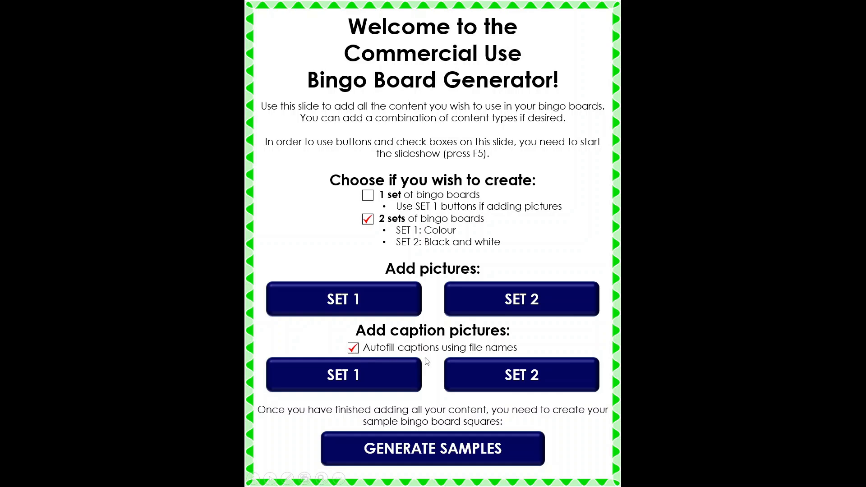
click(353, 349)
click(354, 350)
click(350, 378)
click(301, 25)
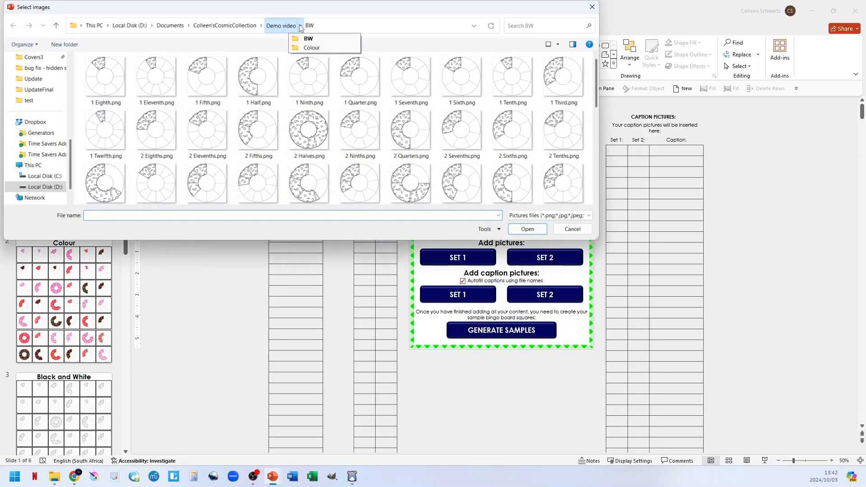
click(312, 47)
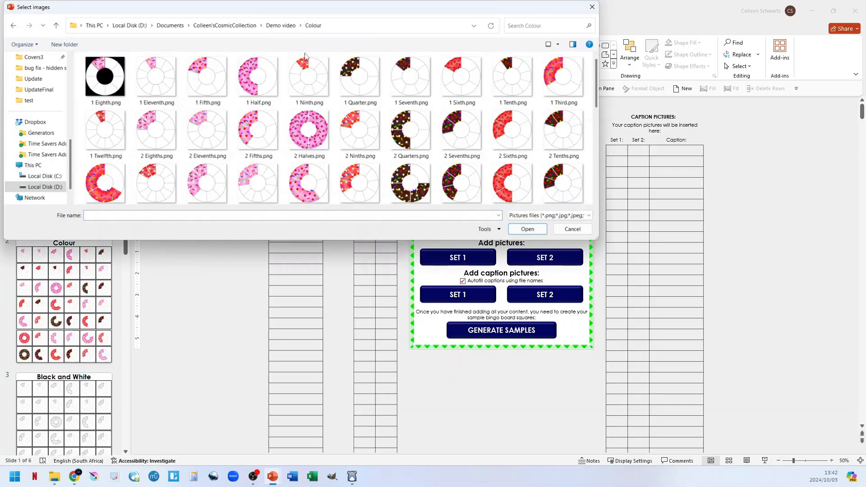
click(107, 84)
key(ctrl+a)
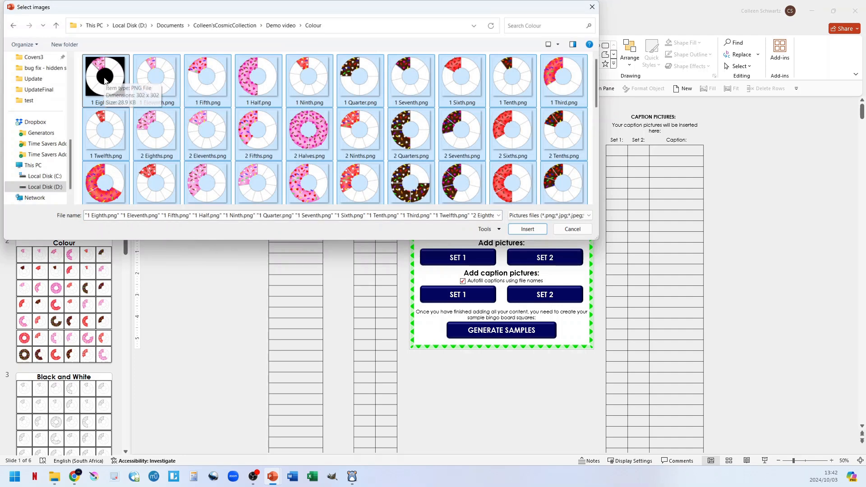
key(Return)
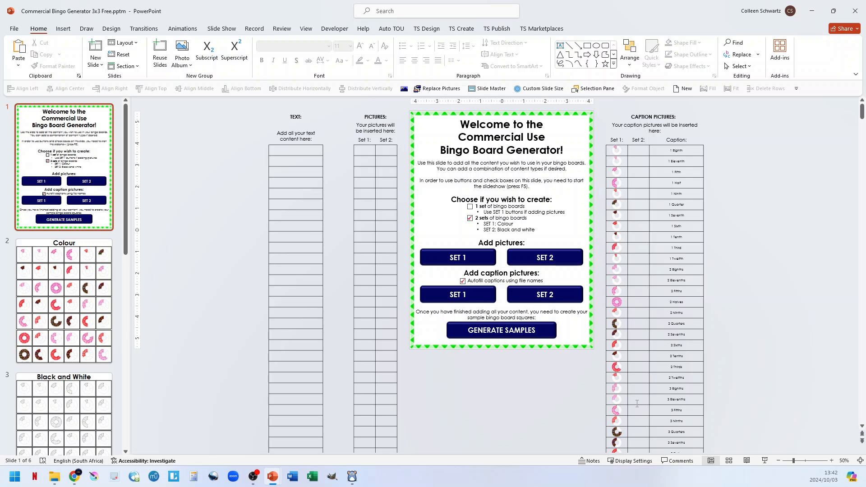
Try to generate the sample squares from the slideshow with 2 sets of bingo boards selected
click(765, 461)
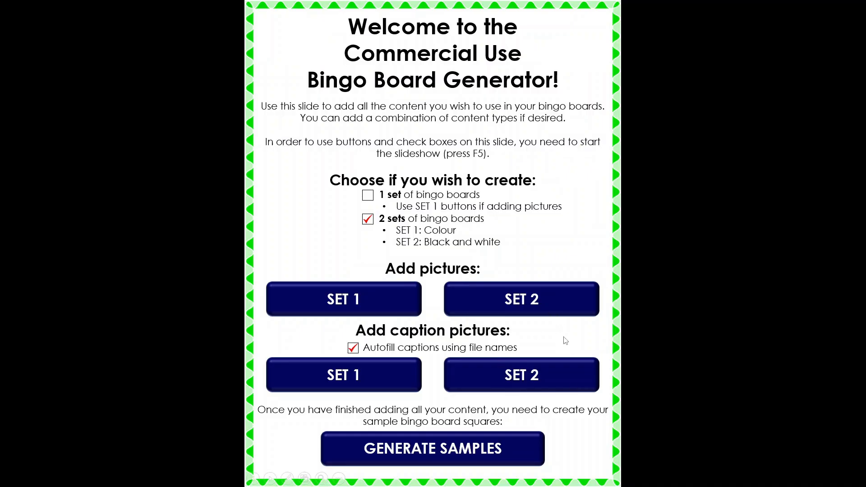
key(Escape)
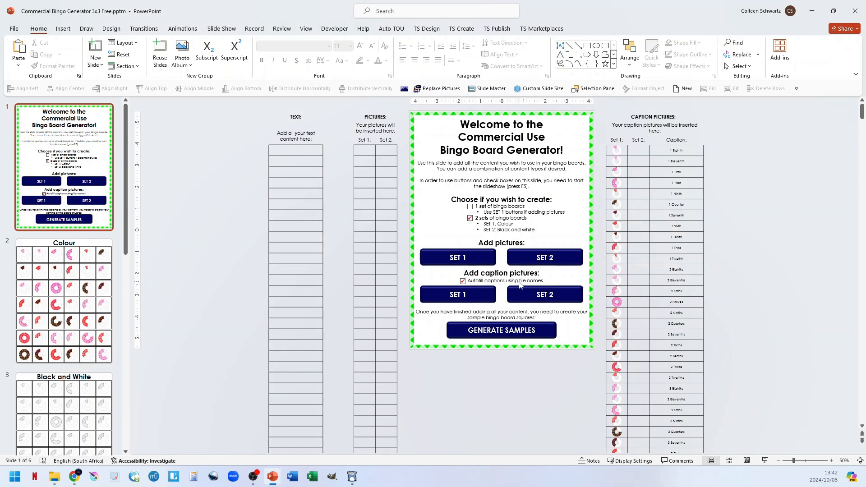
click(766, 464)
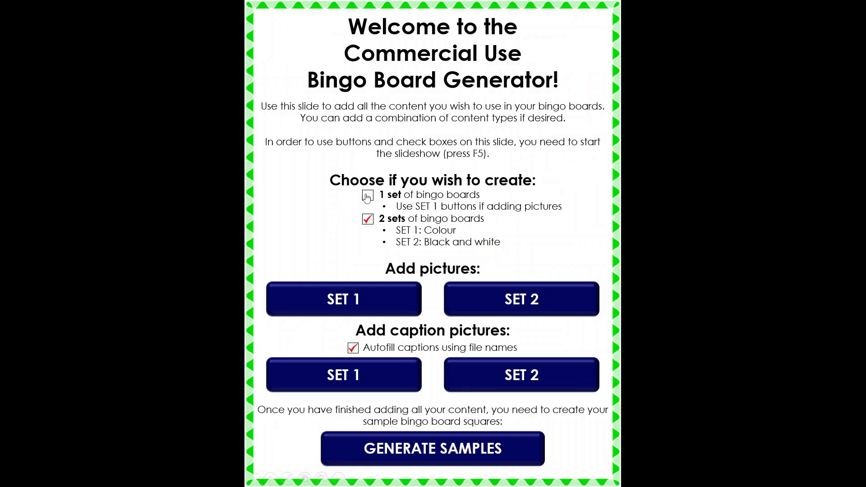
click(437, 451)
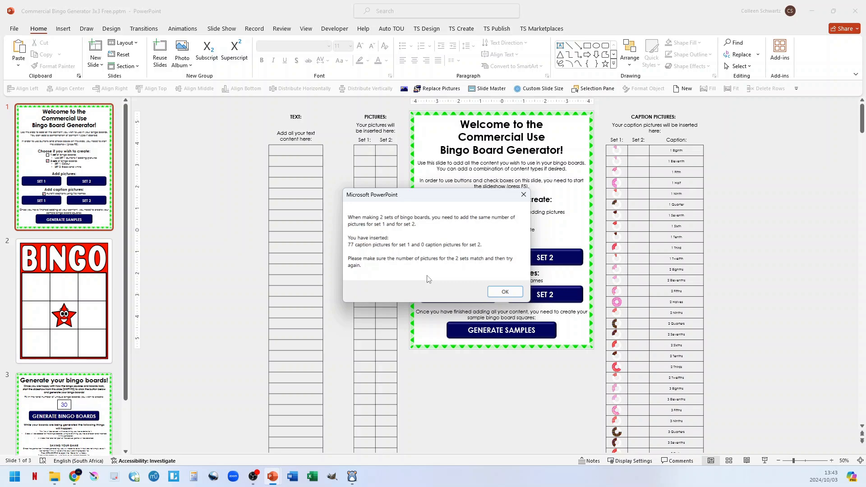
click(505, 292)
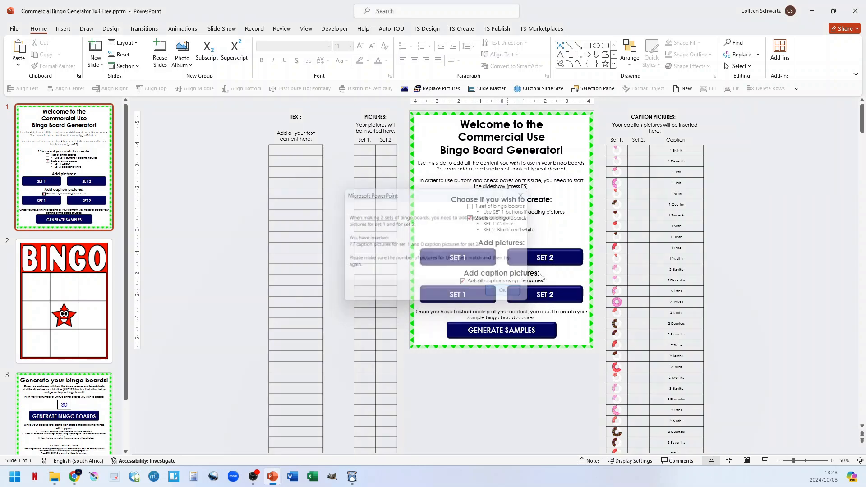
Run the slideshow, choose 1 set of bingo boards, and generate the sample squares
click(766, 465)
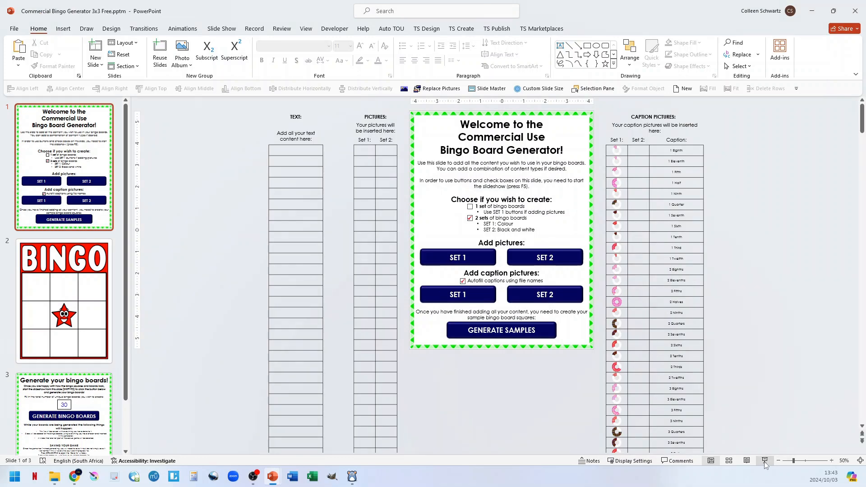
click(369, 198)
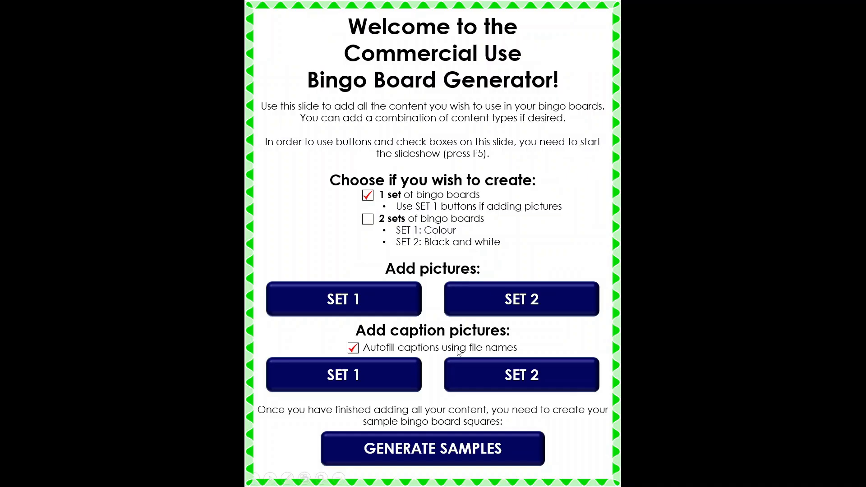
click(440, 449)
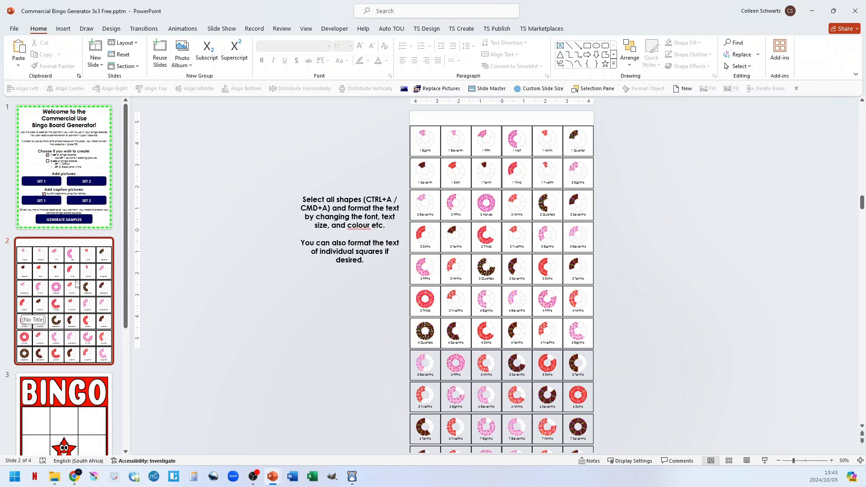
Examine the new slides and the captioned sample squares, looking closely at the caption of the 4 Quarters square
scroll(71, 309, down, 5)
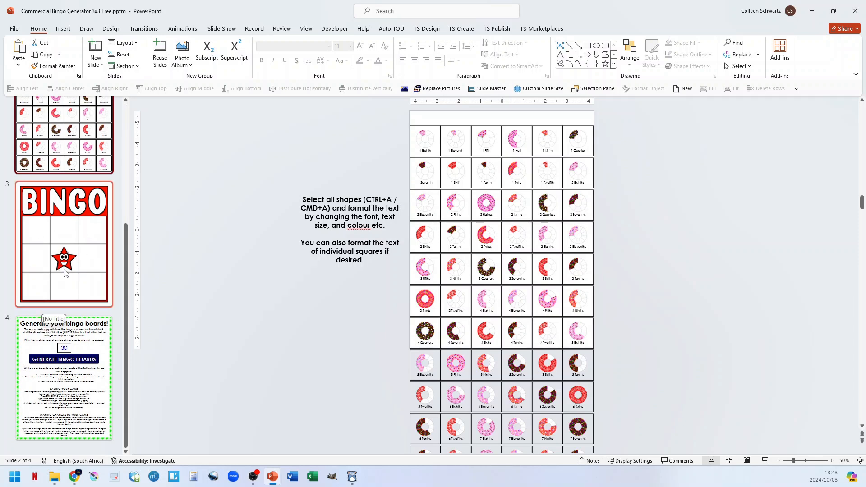
scroll(65, 273, up, 3)
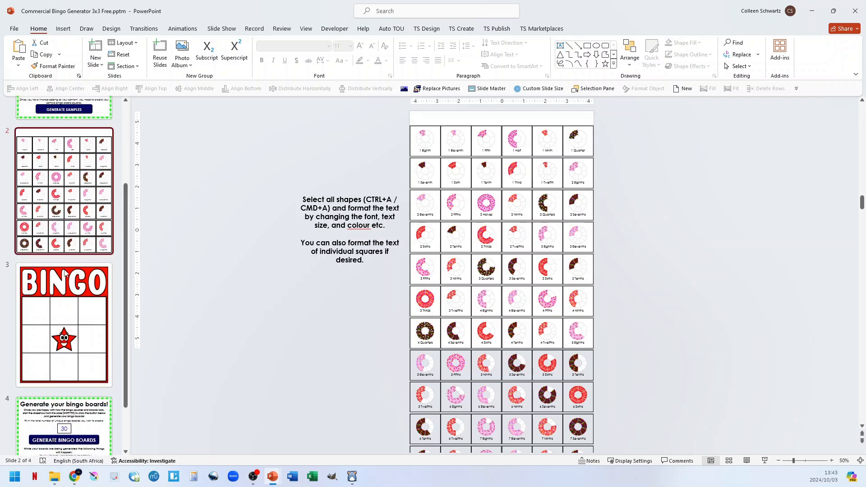
scroll(492, 280, down, 4)
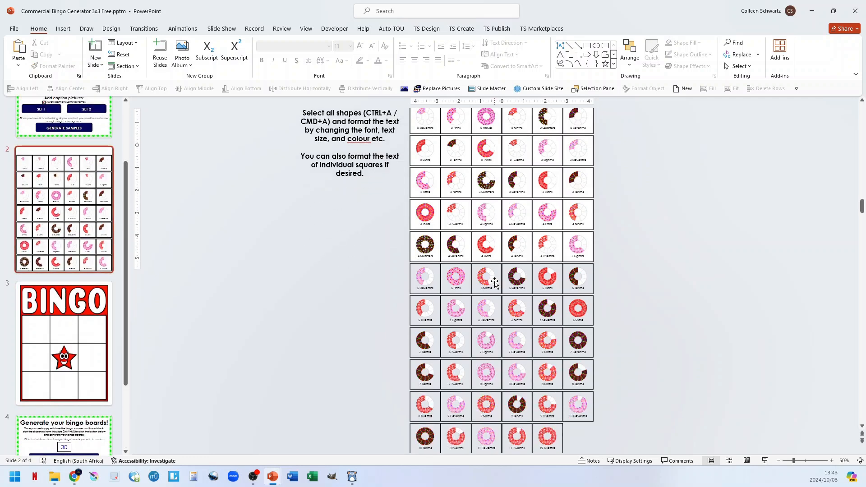
click(422, 244)
scroll(448, 258, up, 10)
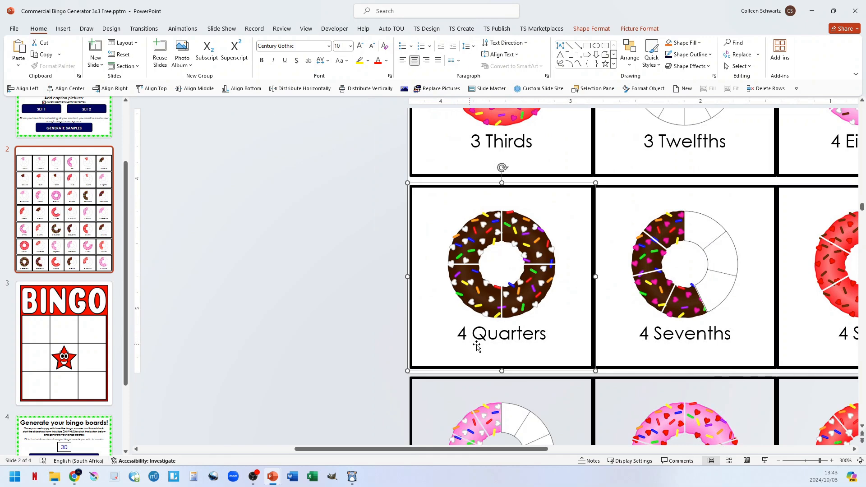
scroll(562, 343, down, 10)
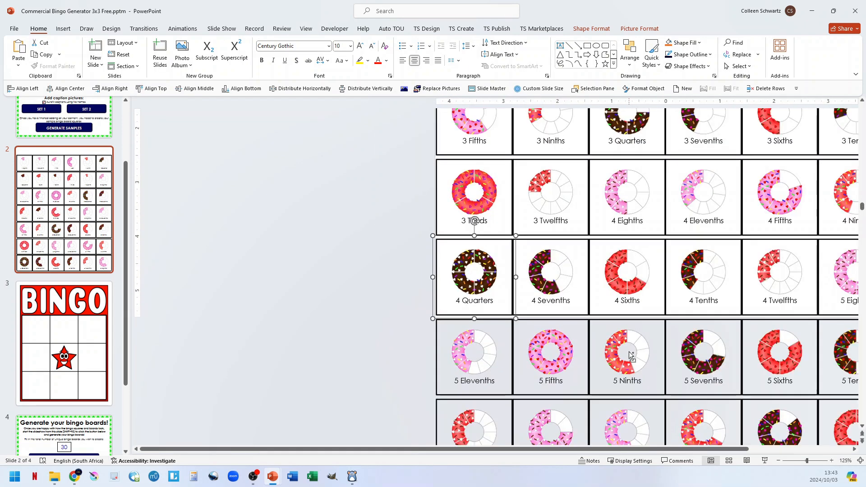
scroll(629, 355, down, 5)
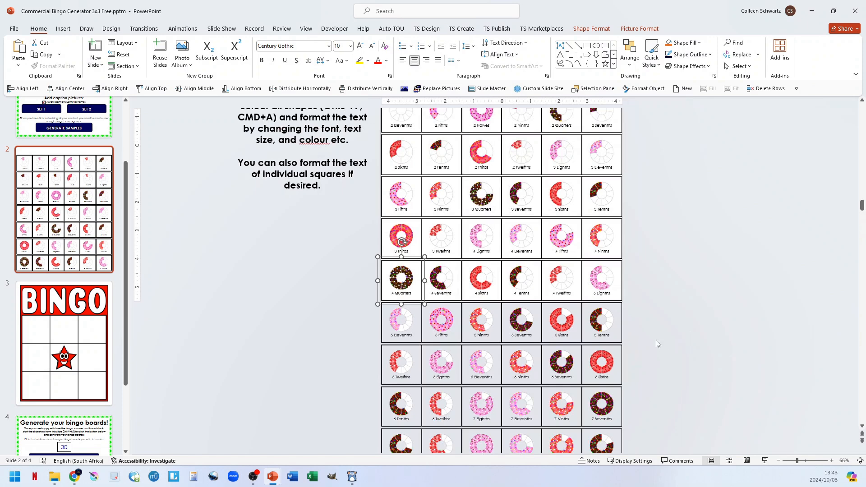
Select all sample squares on slide 2, preview other caption fonts, and make the captions bold in Century Gothic
key(ctrl+a)
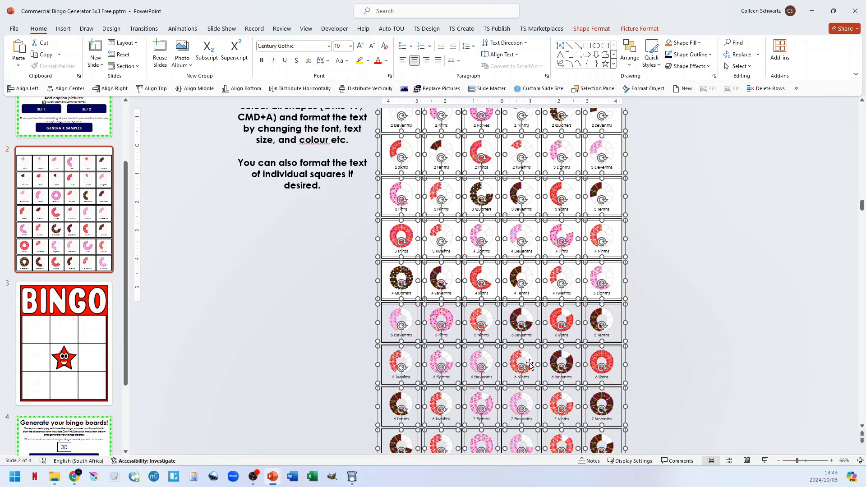
click(329, 46)
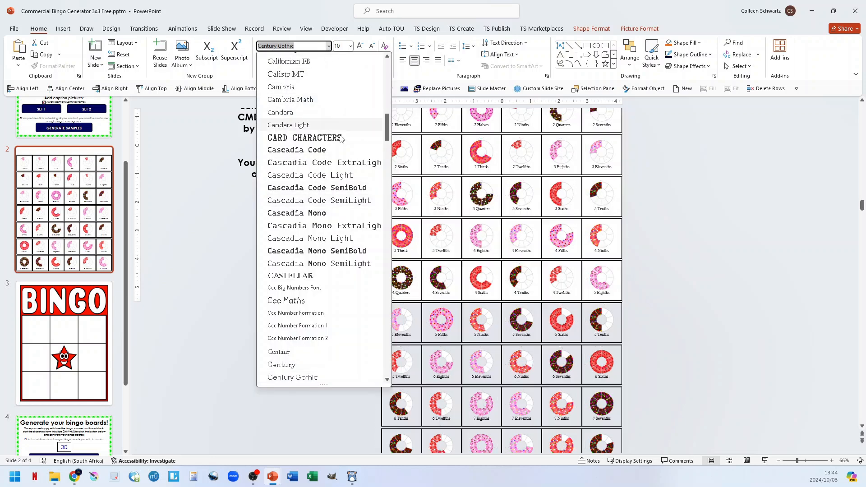
click(341, 46)
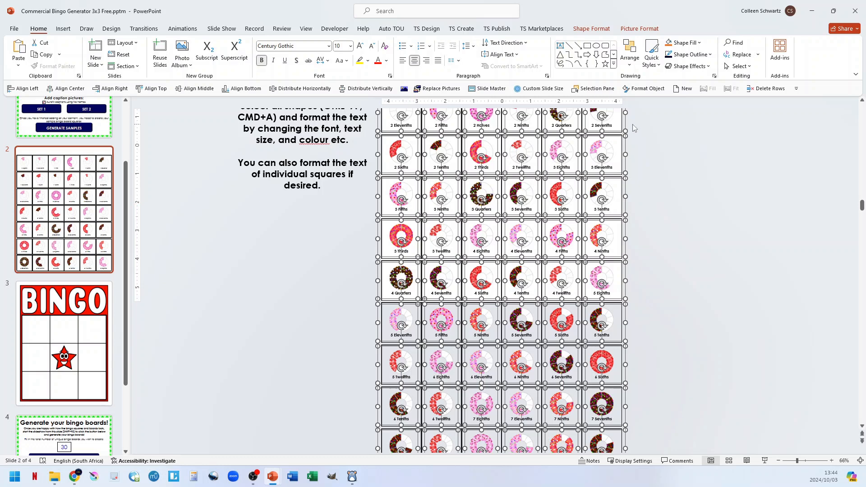
Set the bottom text margin of all sample squares to 0.1" and check the caption placement across the slide
right_click(568, 194)
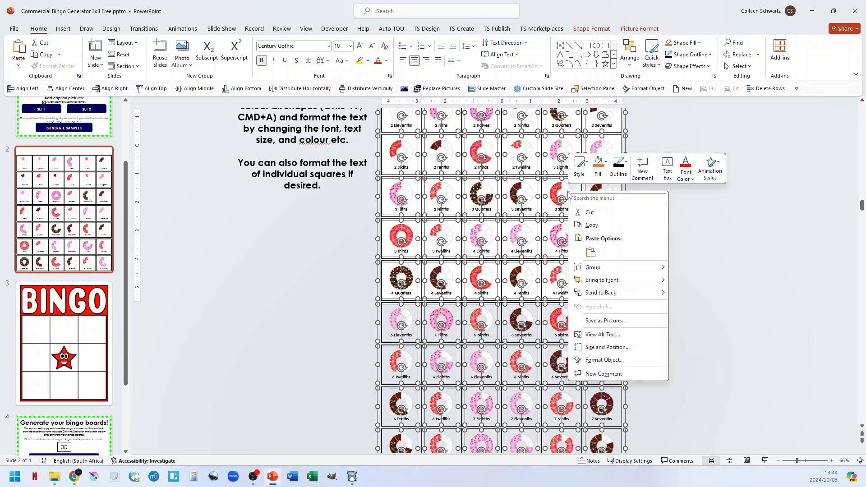
click(601, 360)
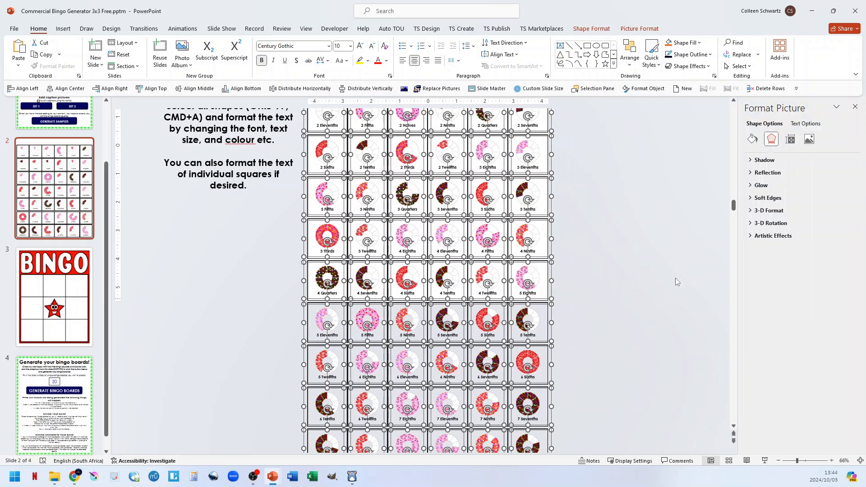
click(807, 124)
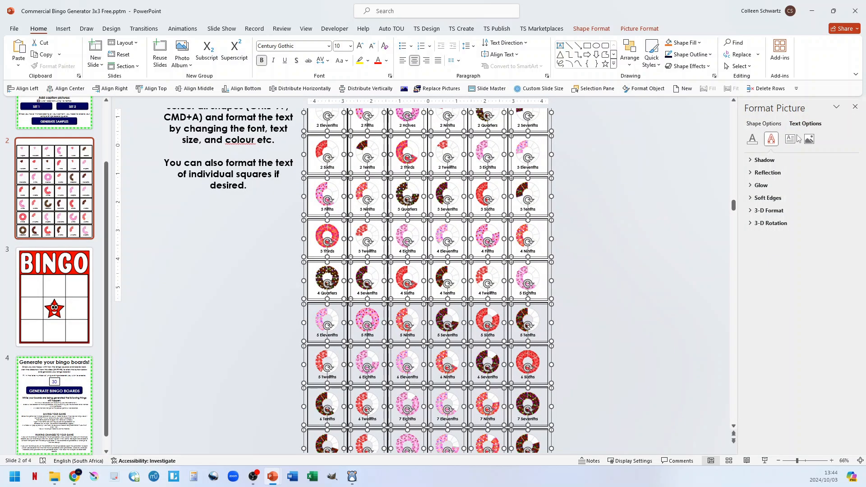
click(791, 139)
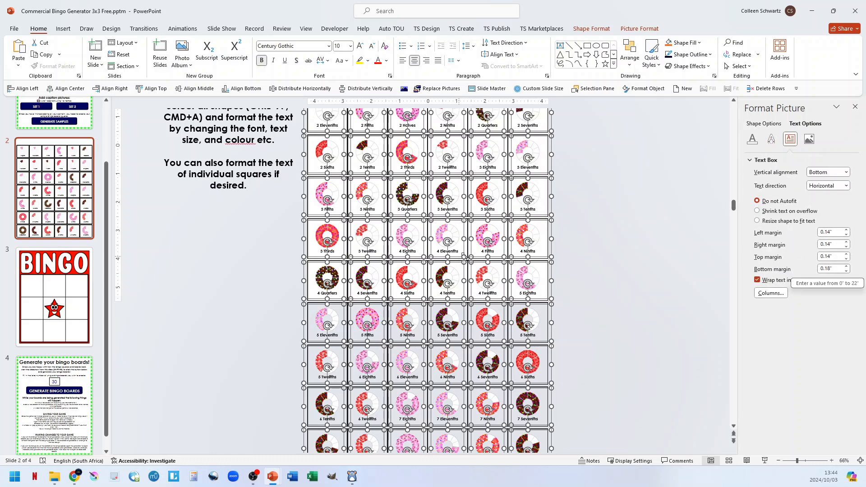
click(846, 271)
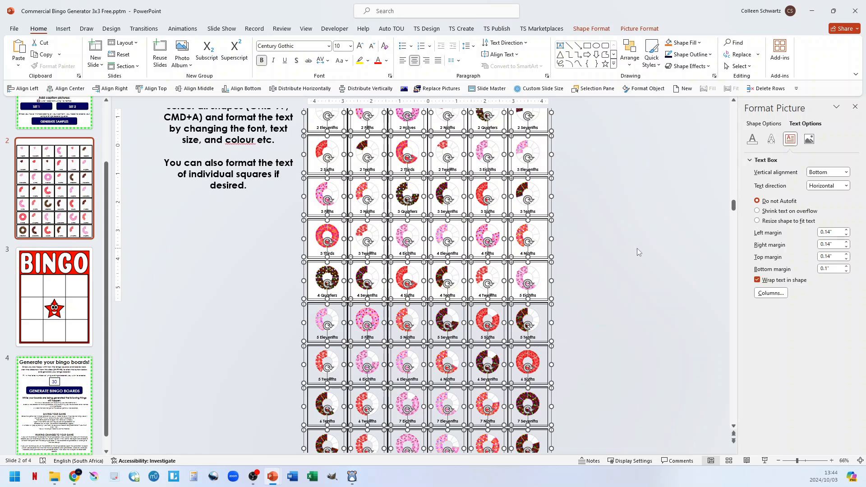
click(602, 241)
scroll(407, 318, down, 1)
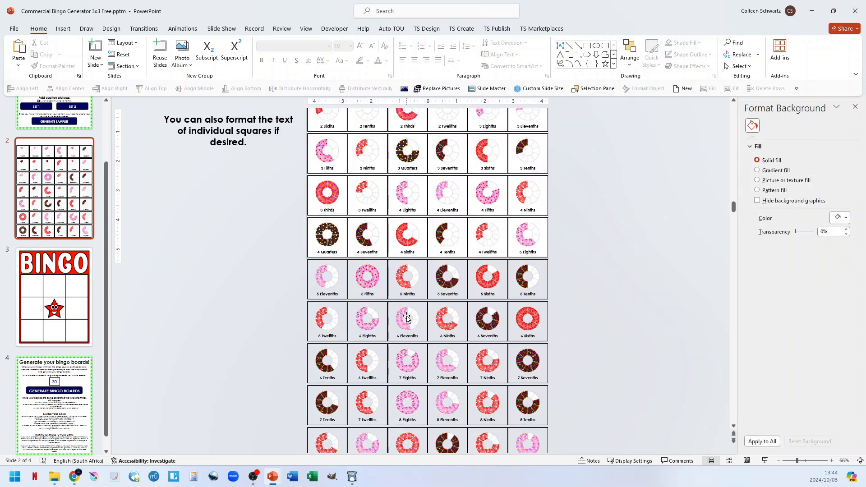
scroll(407, 319, down, 2)
scroll(407, 318, up, 3)
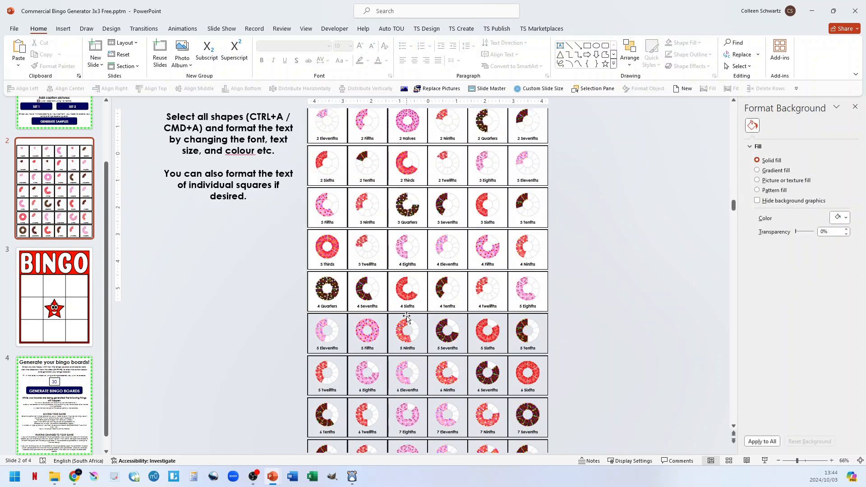
scroll(407, 318, up, 2)
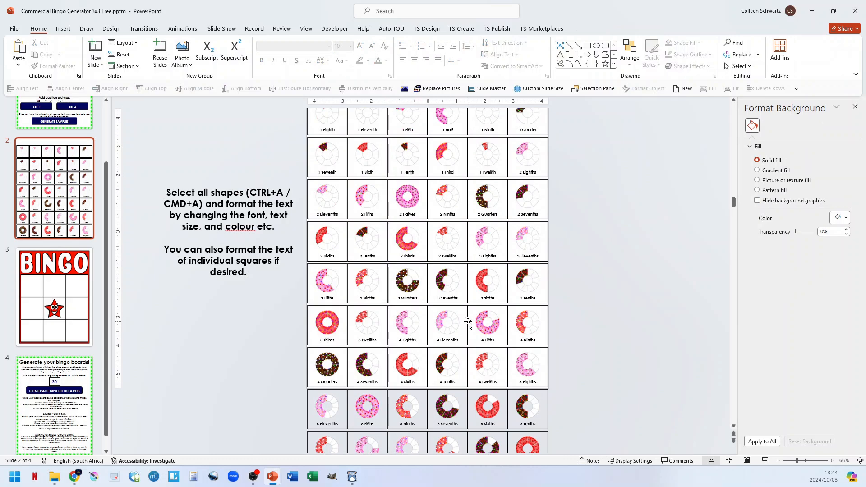
Apply the Pastel Aqua layout to the bingo board template on slide 3
click(49, 294)
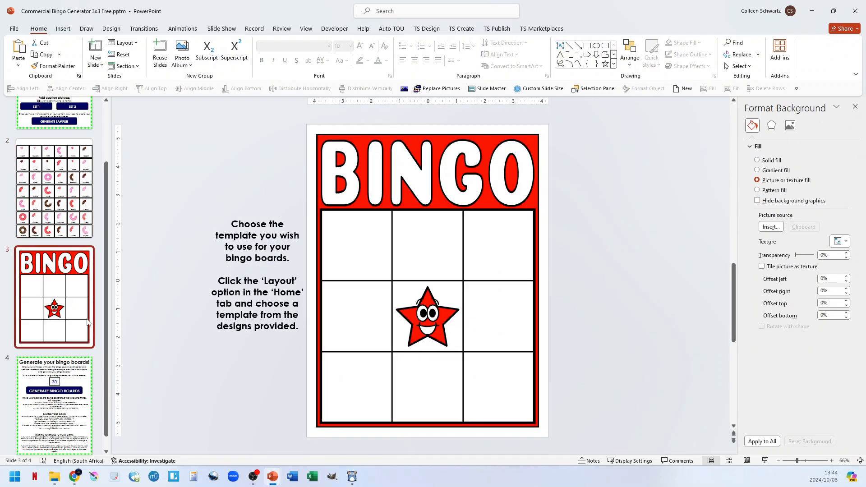
scroll(59, 271, down, 1)
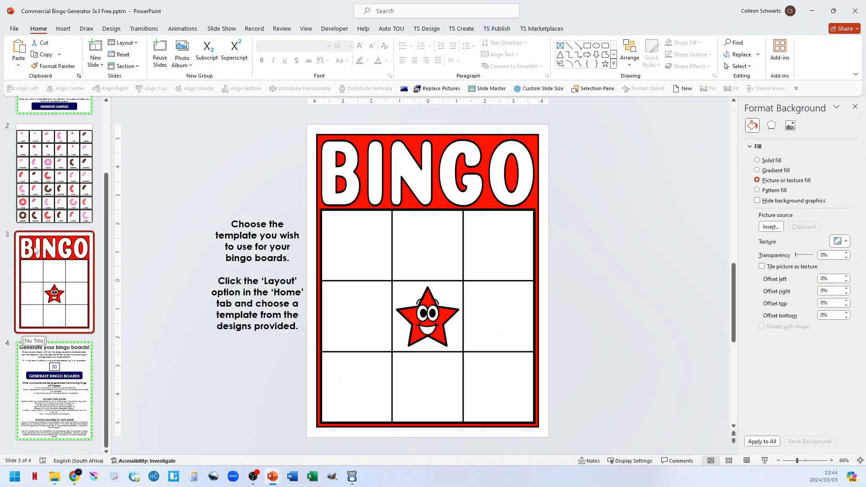
click(123, 42)
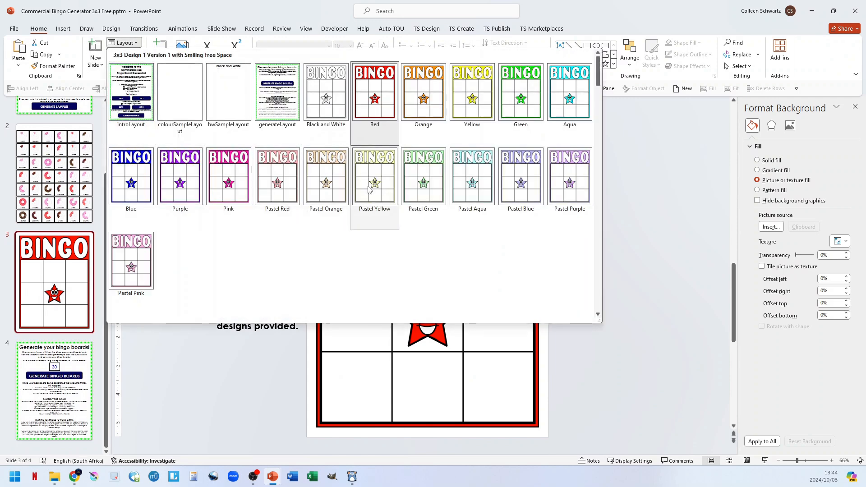
click(481, 177)
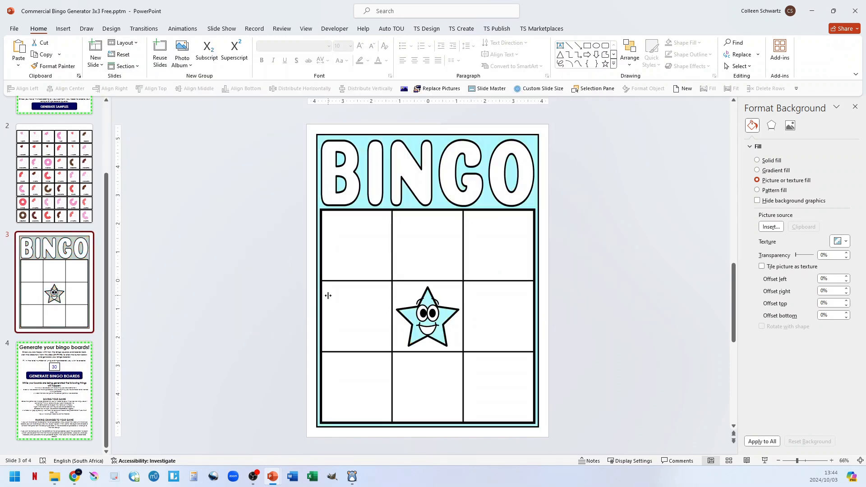
Run the slideshow from slide 4 and generate the 30 bingo boards
click(57, 404)
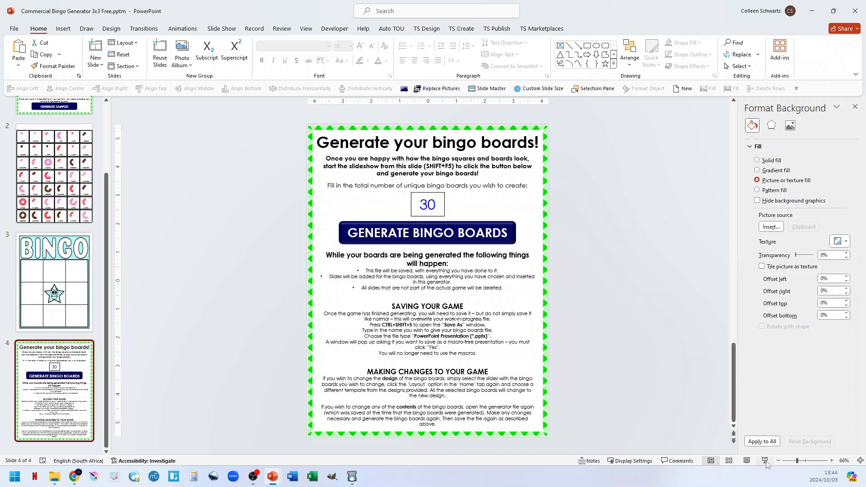
click(767, 465)
click(441, 176)
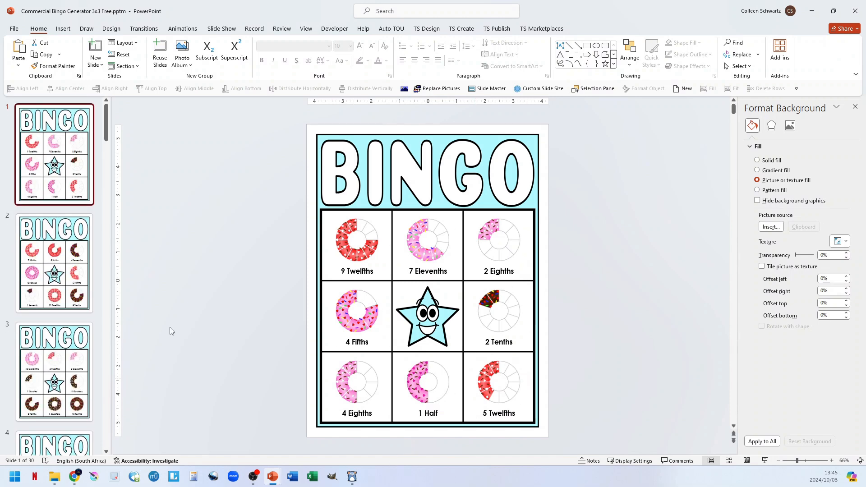
Look through the generated boards on slides 2 to 5, and undo the board generation
click(45, 266)
click(47, 361)
scroll(47, 284, down, 3)
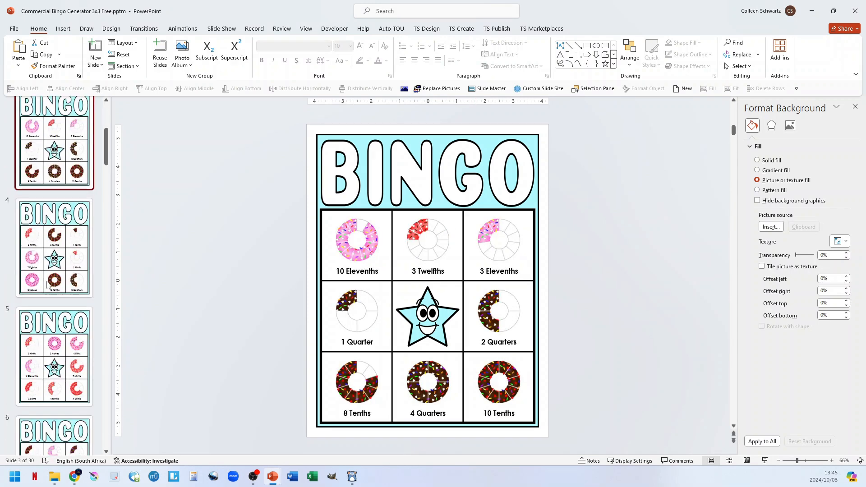
click(47, 284)
click(53, 341)
scroll(53, 341, up, 3)
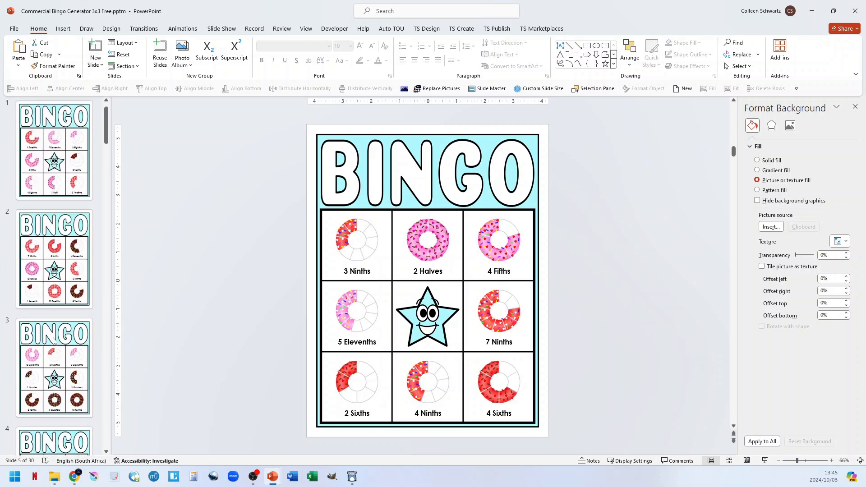
key(ctrl+z)
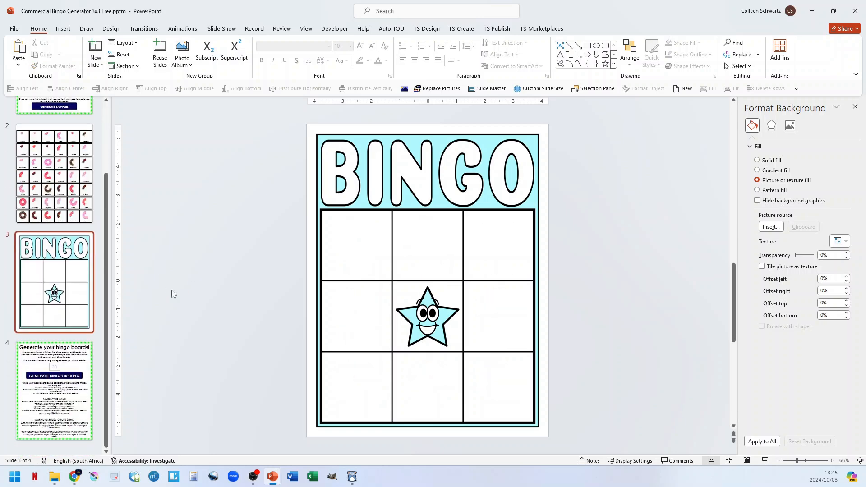
Fill the first nine cells of the text content table on slide 1 with the numbers 1 to 9
scroll(60, 284, up, 3)
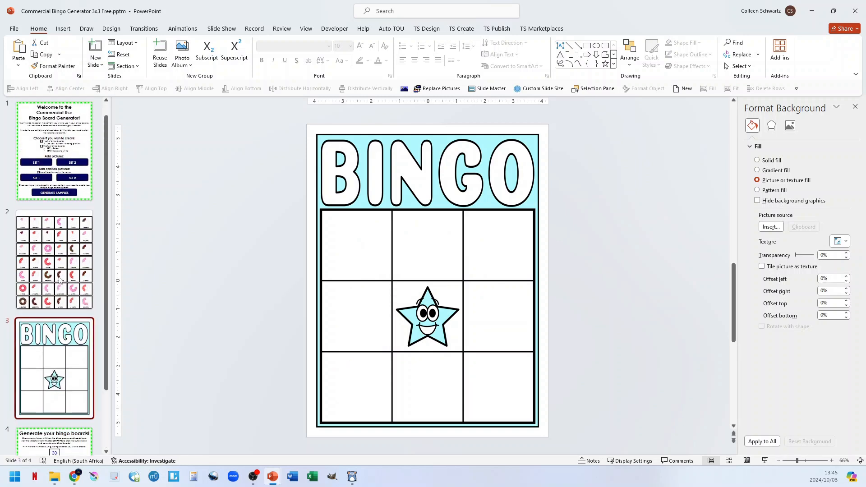
click(52, 143)
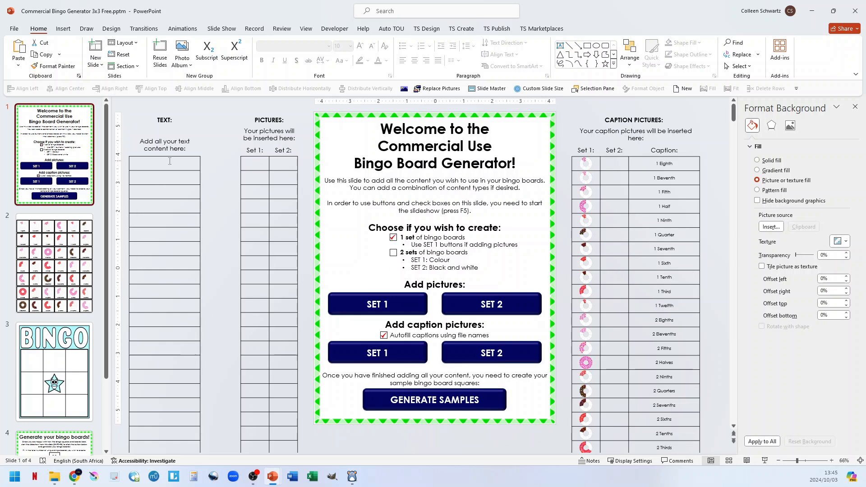
drag(170, 161, 174, 281)
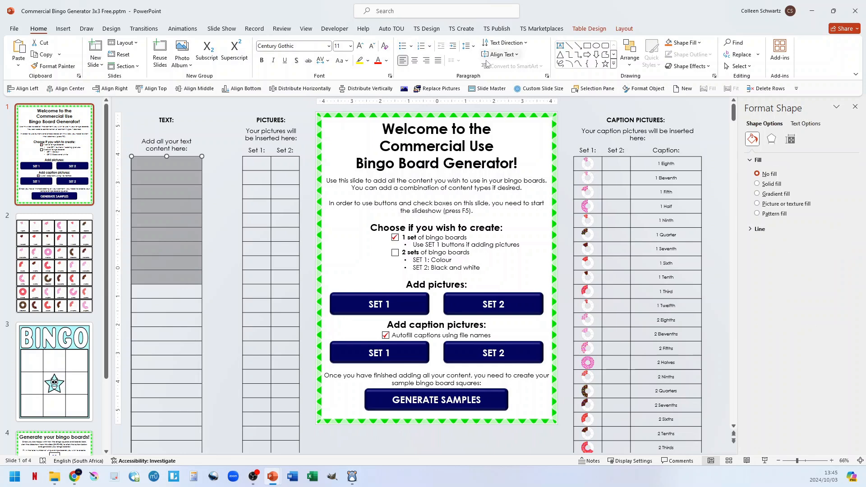
click(427, 29)
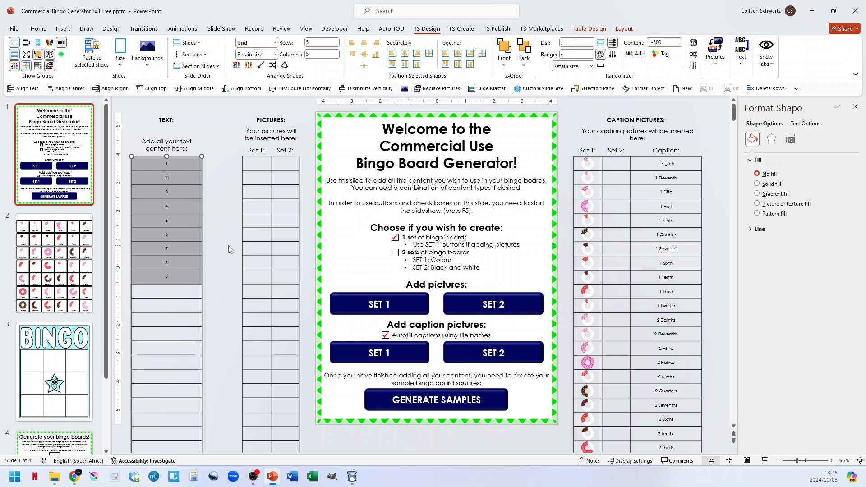
click(221, 232)
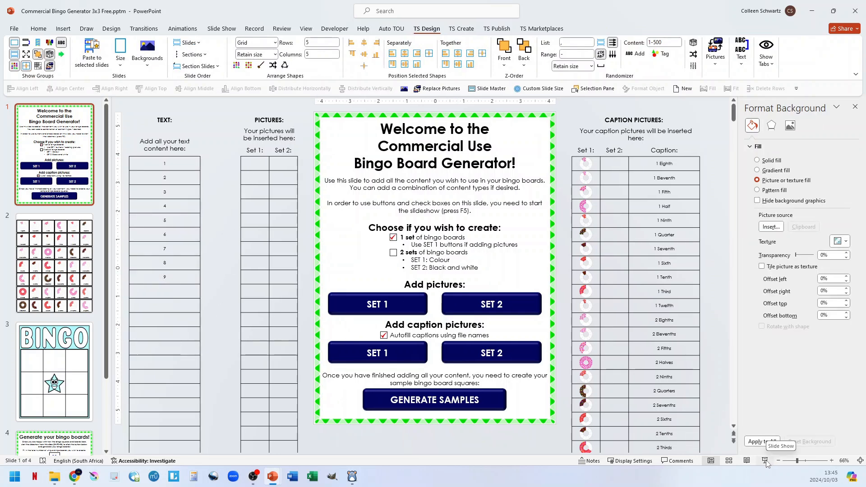
Run the slideshow and add the Colour folder images 1 Eighth.png through 1 Third.png as Set 1 pictures without captions
key(F5)
click(366, 314)
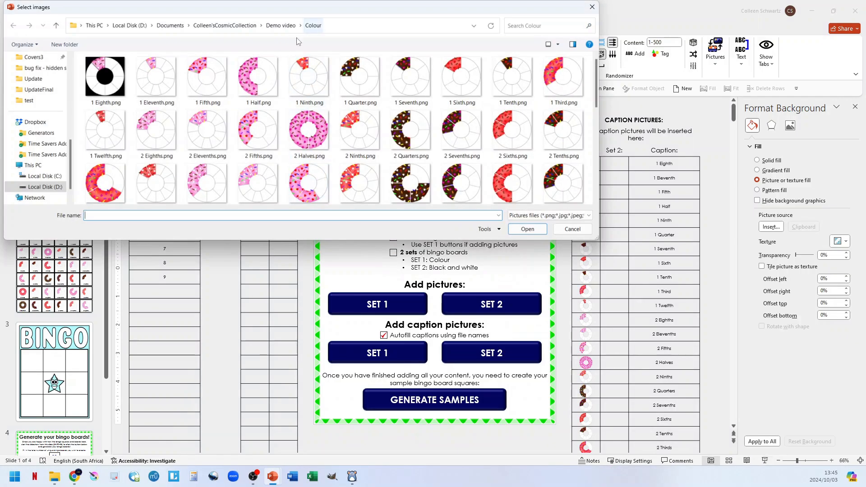
click(93, 88)
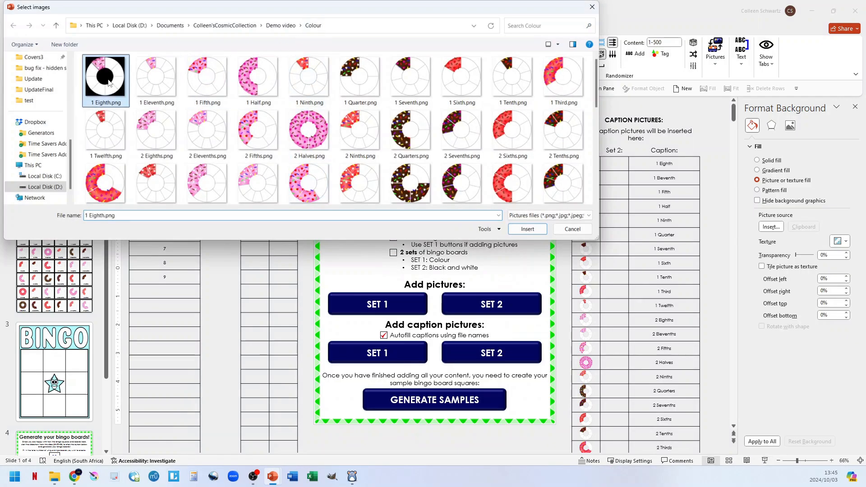
shift+click(568, 90)
click(528, 229)
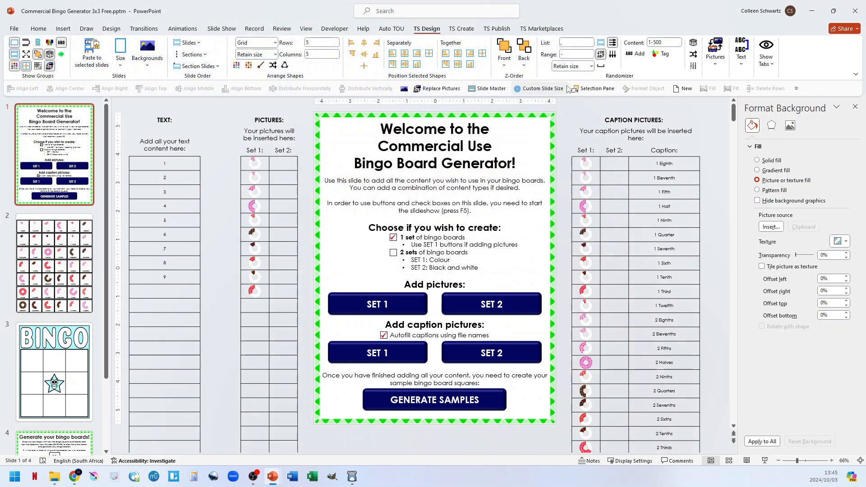
Run the slideshow, choose 2 sets of bingo boards, and add 1 Eighth.png through 1 Third.png from the BW folder as Set 2 pictures
click(765, 465)
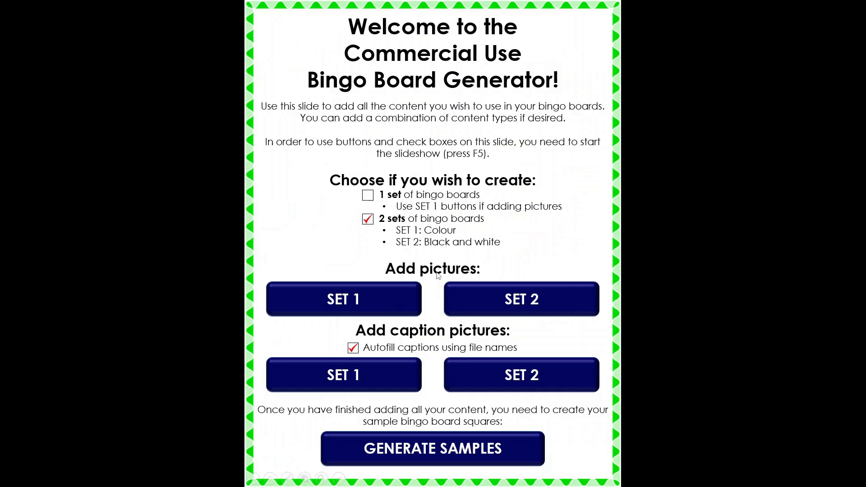
click(506, 302)
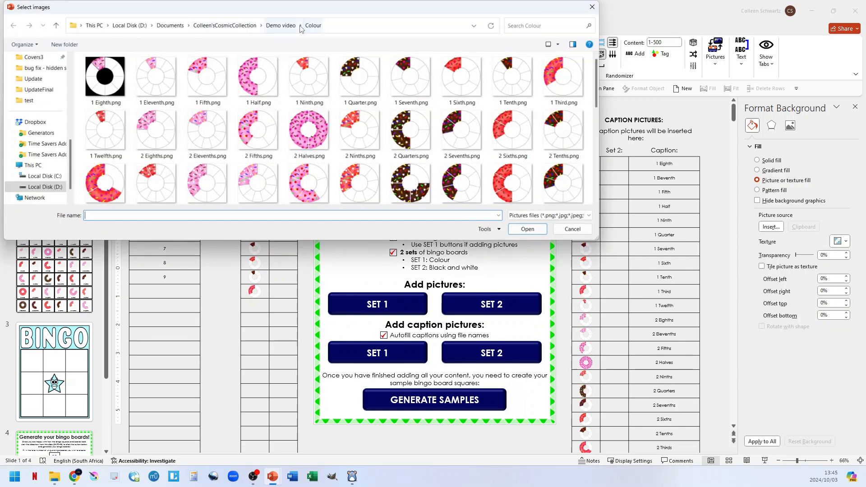
click(301, 25)
click(311, 39)
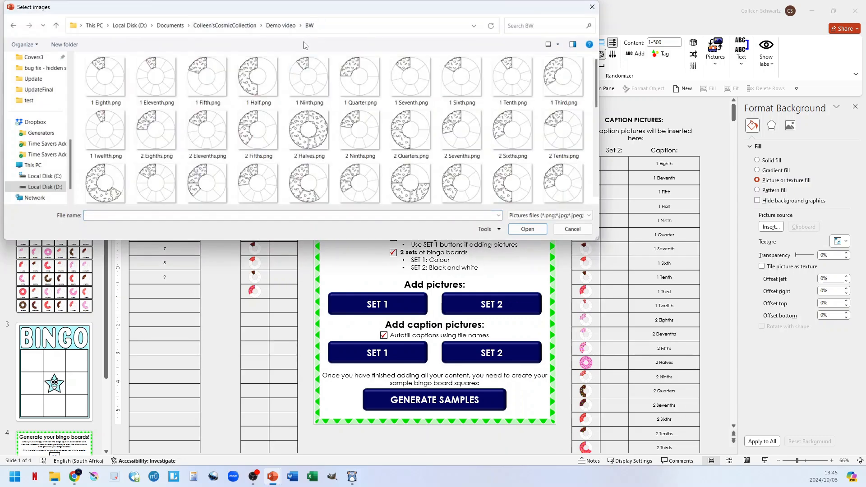
click(104, 79)
shift+click(558, 86)
key(Return)
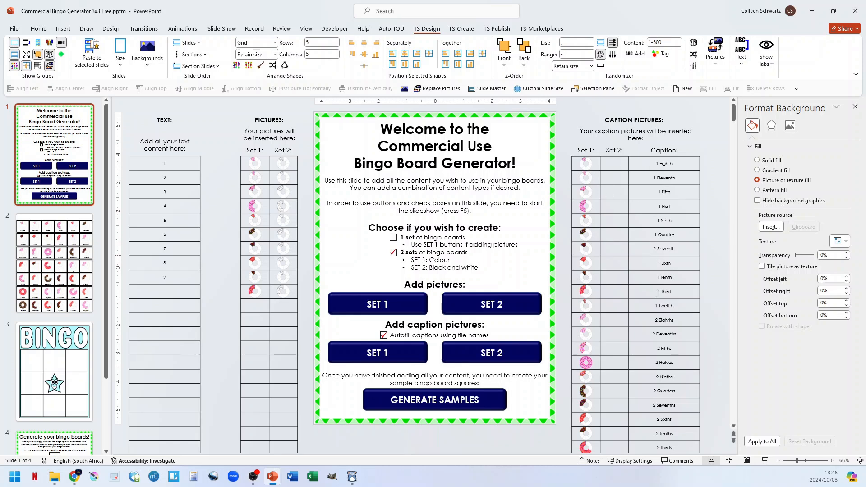
Run the slideshow and add all images in the BW folder as Set 2 caption pictures
click(764, 461)
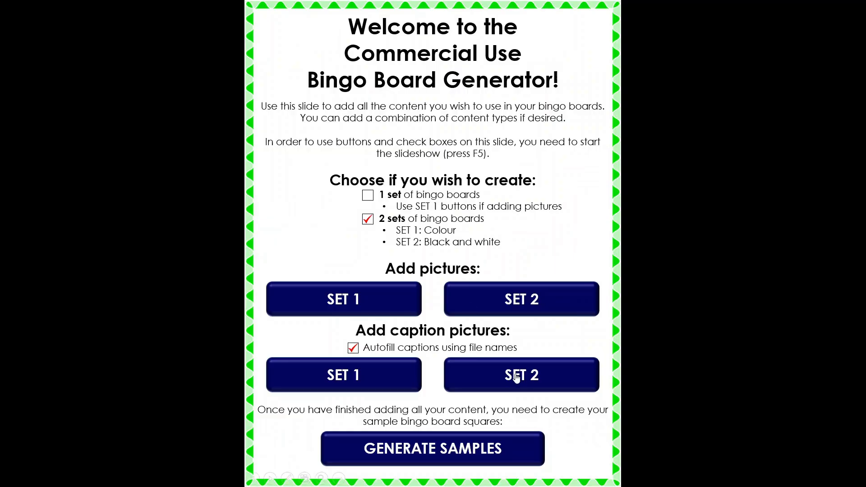
click(525, 380)
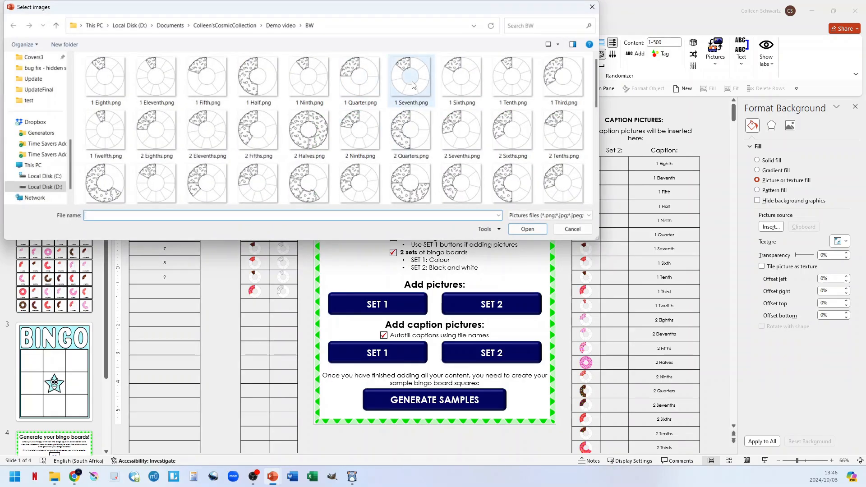
click(261, 88)
key(ctrl+a)
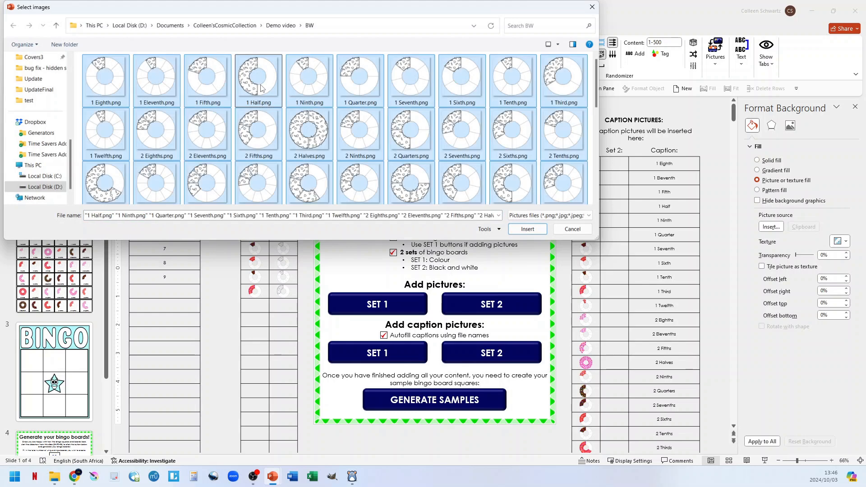
key(Return)
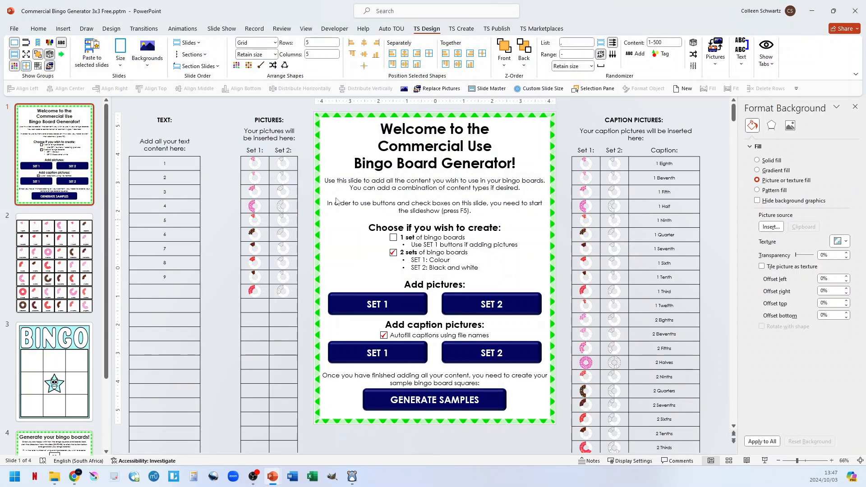
Run the slideshow and generate the sample squares for both the colour and black-and-white sets
click(765, 461)
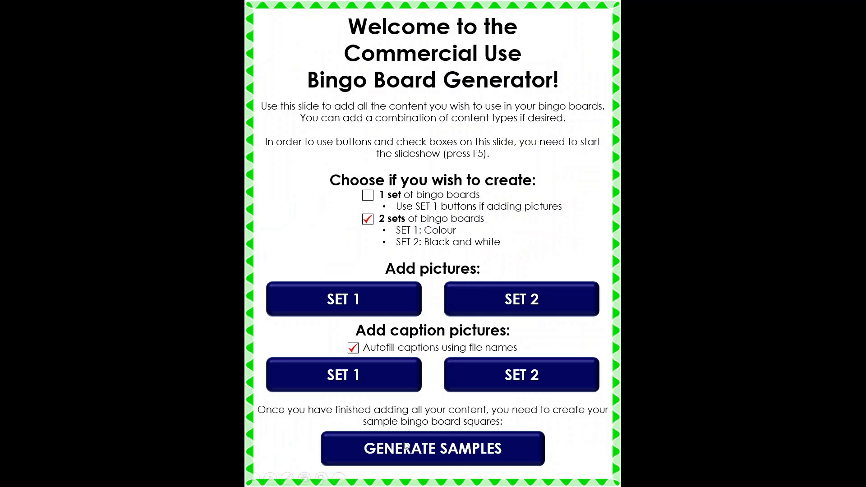
click(432, 451)
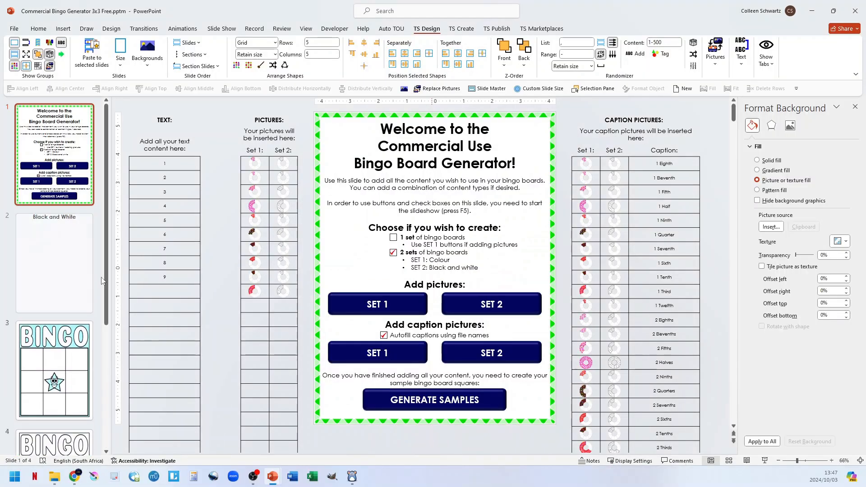
Examine the generated sample squares on the Colour and Black and White slides
click(47, 264)
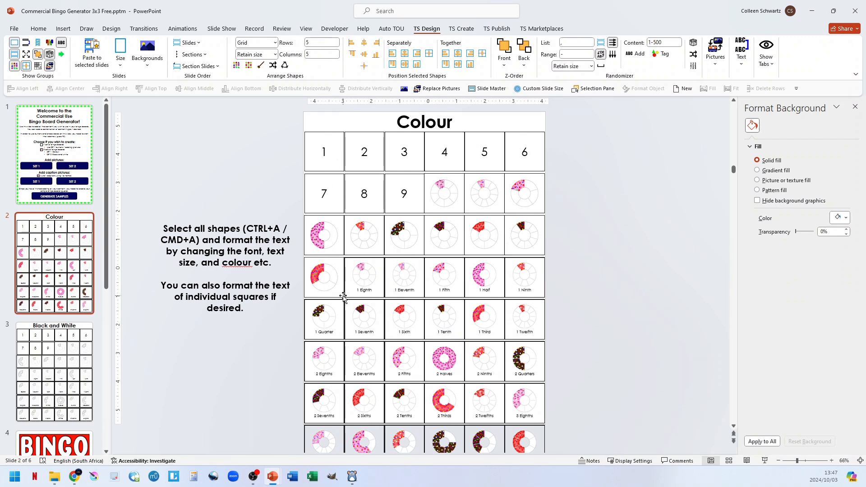
scroll(401, 289, down, 3)
scroll(401, 289, down, 4)
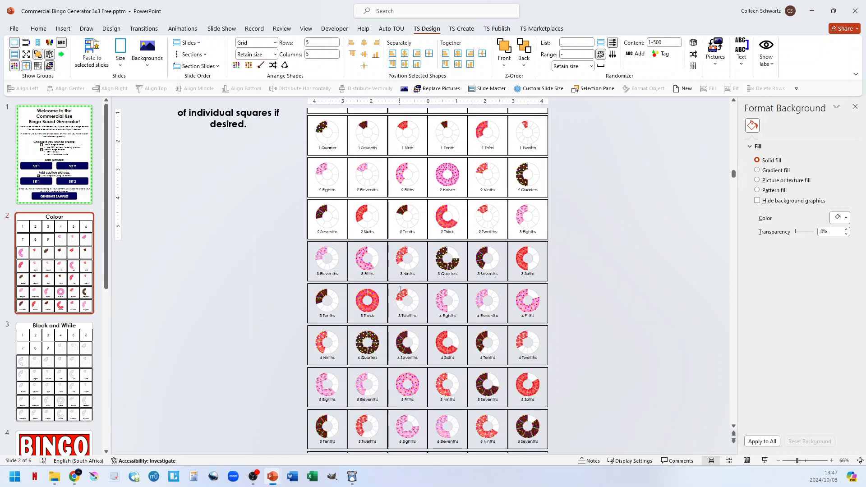
scroll(402, 293, down, 1)
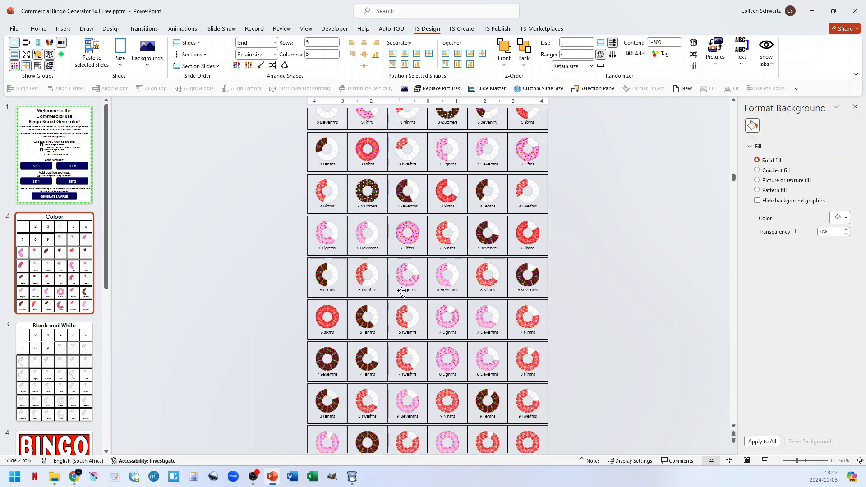
scroll(402, 293, down, 10)
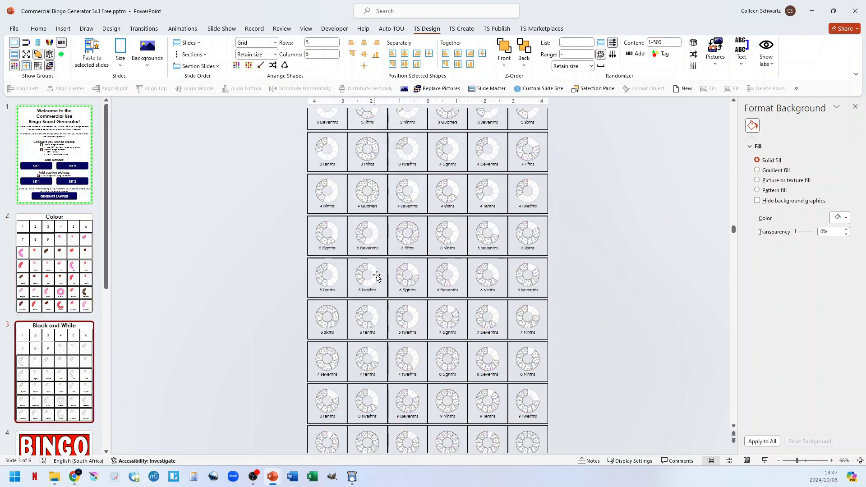
scroll(382, 273, up, 7)
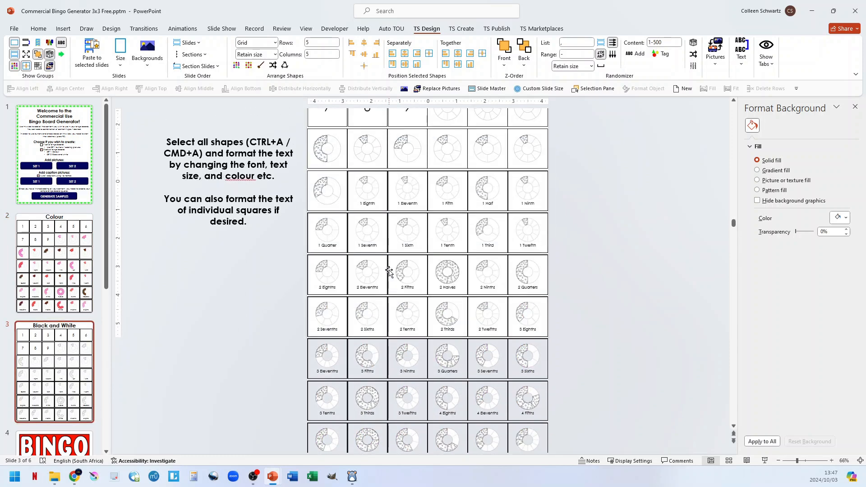
scroll(389, 272, up, 1)
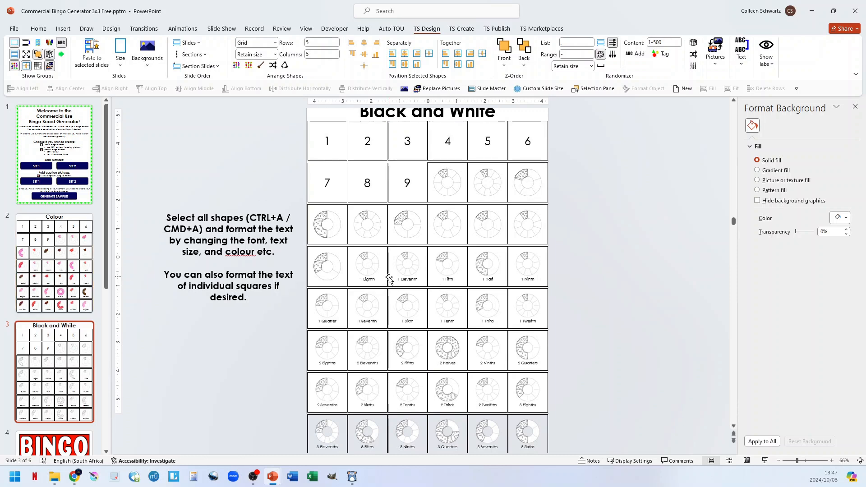
scroll(59, 302, down, 5)
Check both board template slides, run the slideshow from the final slide and generate 30 unique bingo boards
click(55, 199)
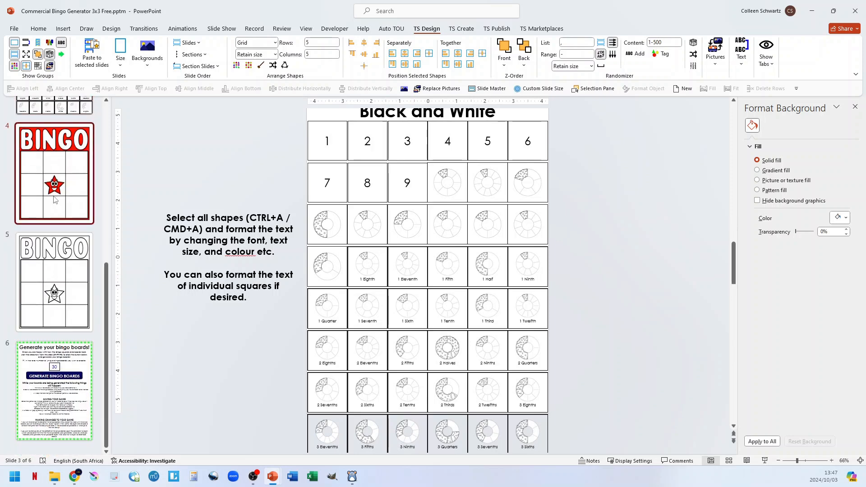
click(50, 301)
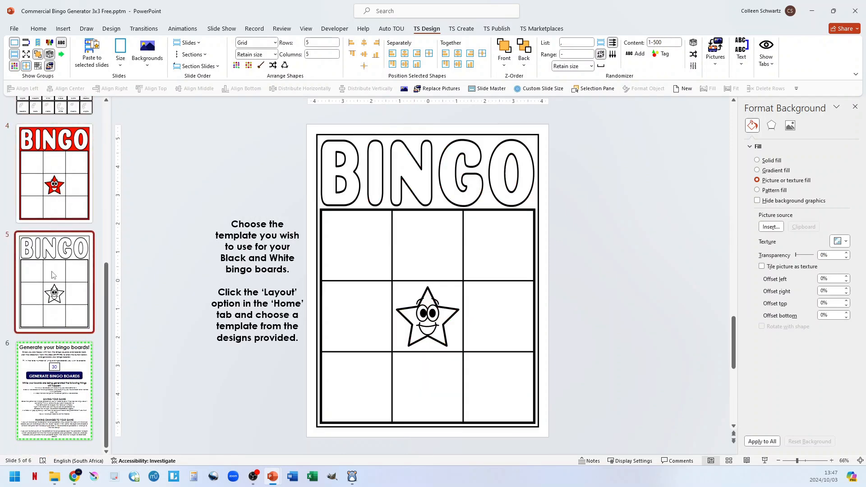
click(66, 365)
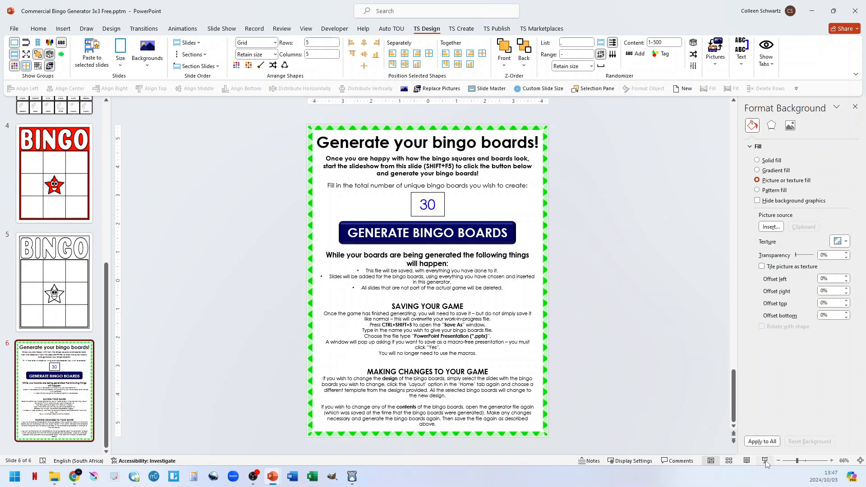
click(766, 462)
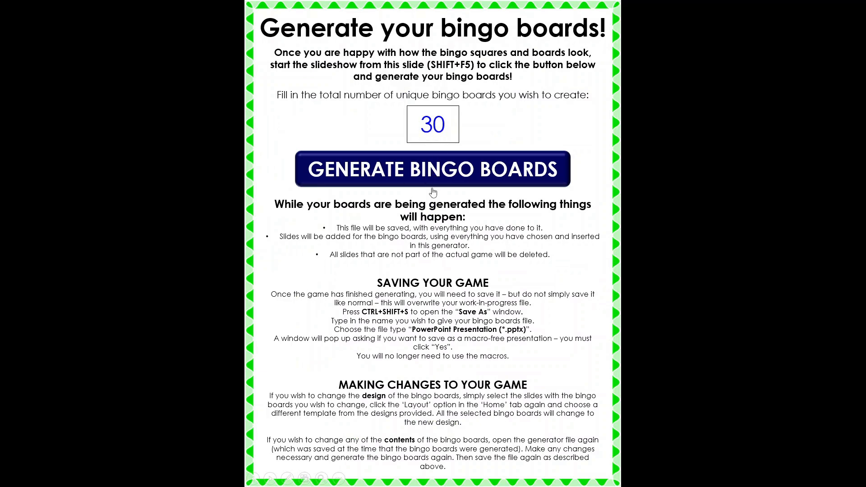
click(433, 174)
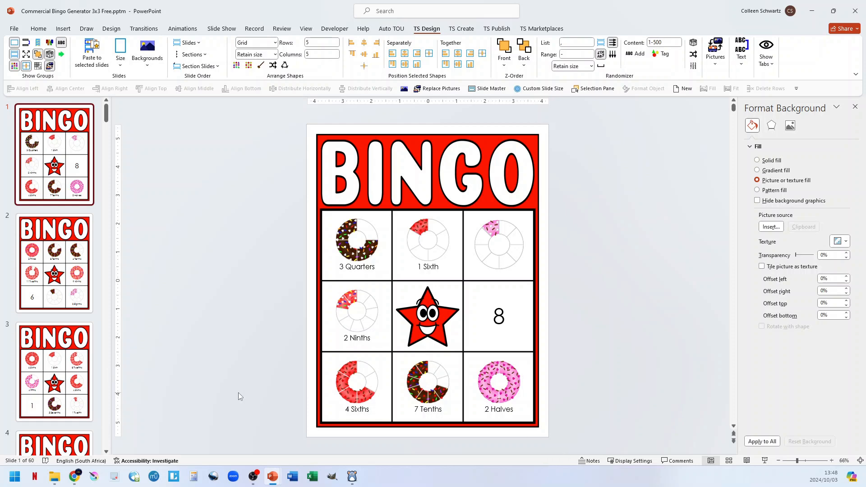
Look through the generated colour and black-and-white bingo boards and view the board on slide 26
scroll(67, 354, down, 13)
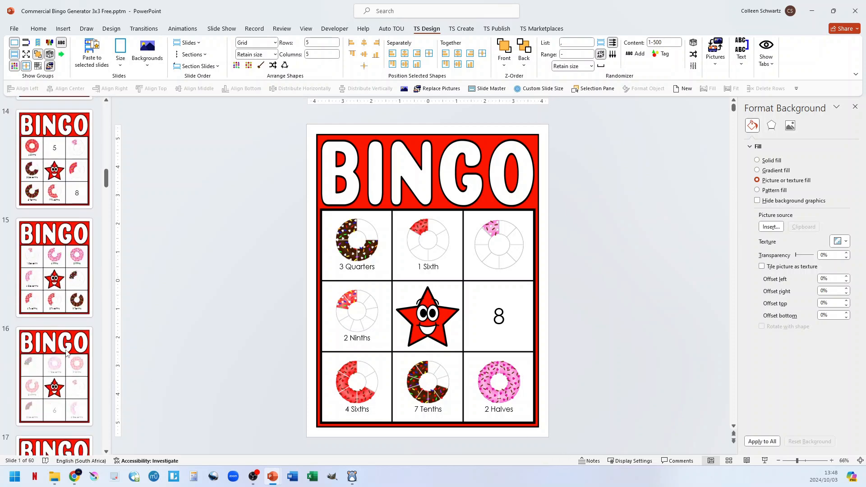
scroll(66, 353, down, 20)
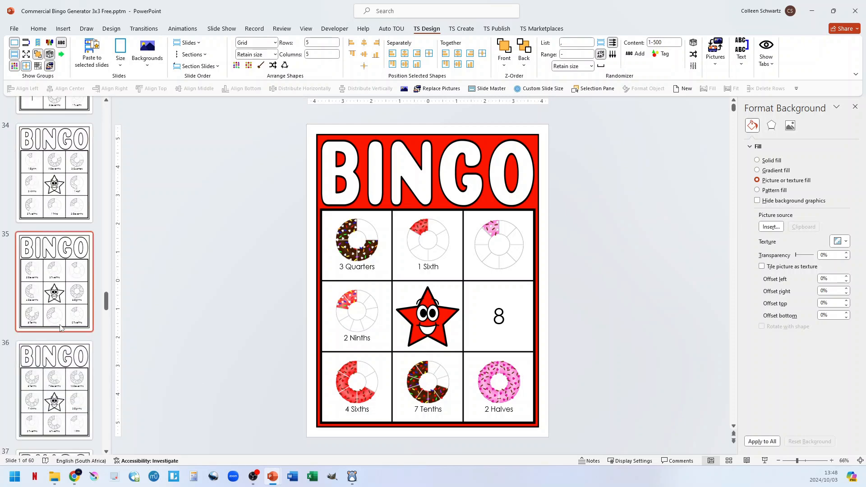
scroll(60, 328, up, 2)
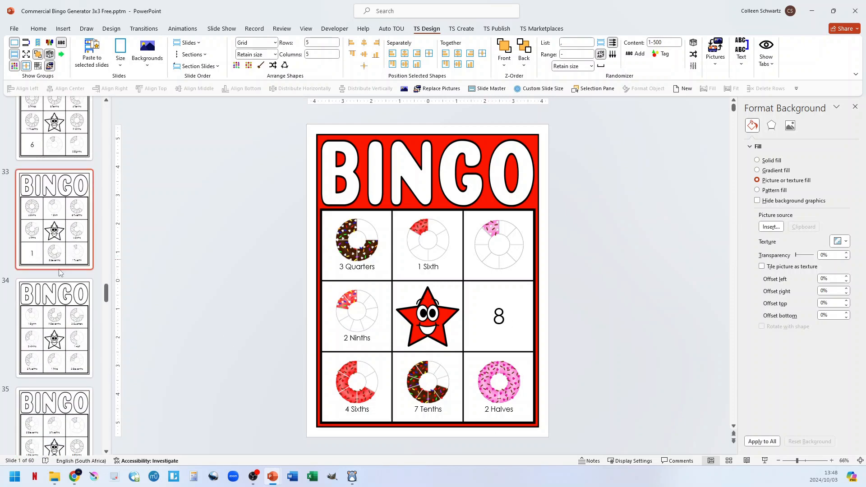
scroll(78, 284, up, 4)
scroll(77, 284, up, 3)
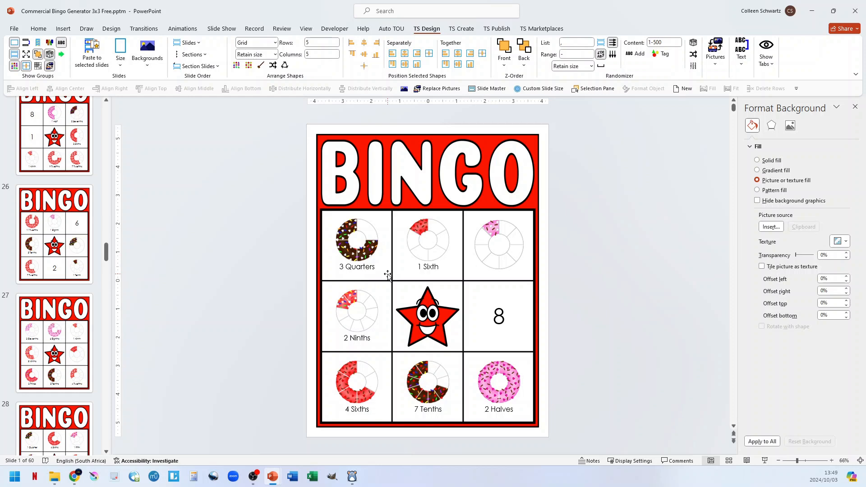
click(60, 253)
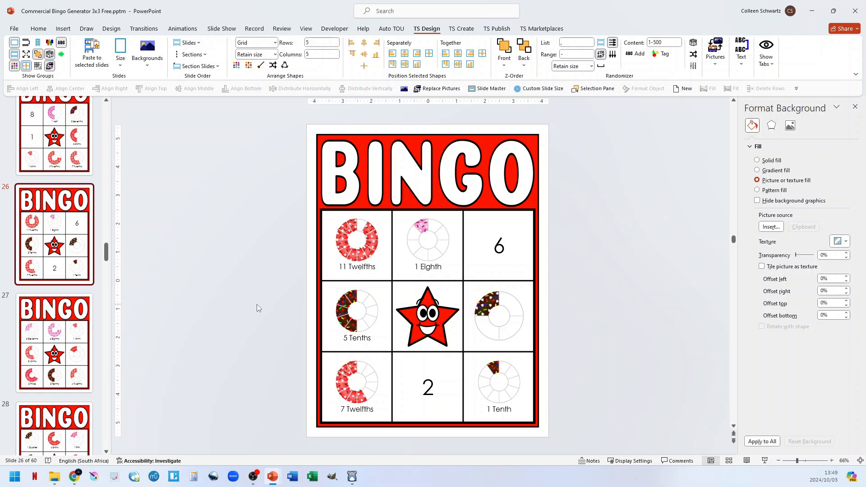
scroll(53, 304, up, 15)
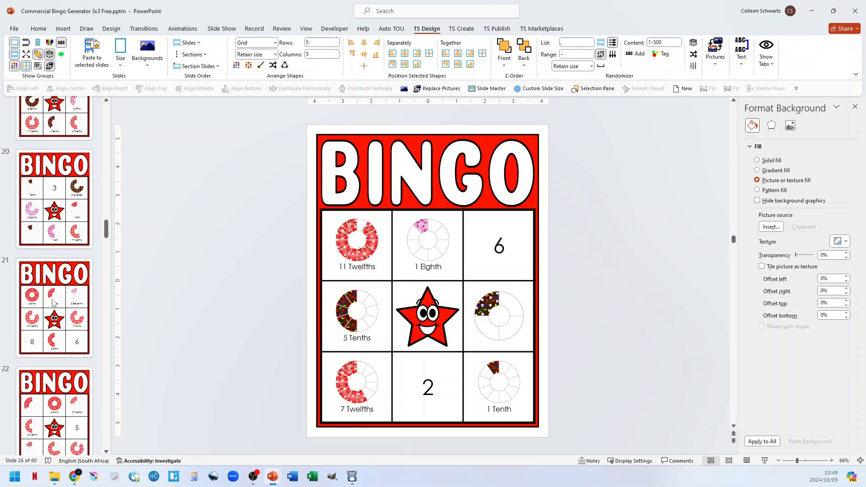
Review the generator's Black and White sample squares and the text, picture and caption content on its welcome slide
scroll(52, 303, down, 15)
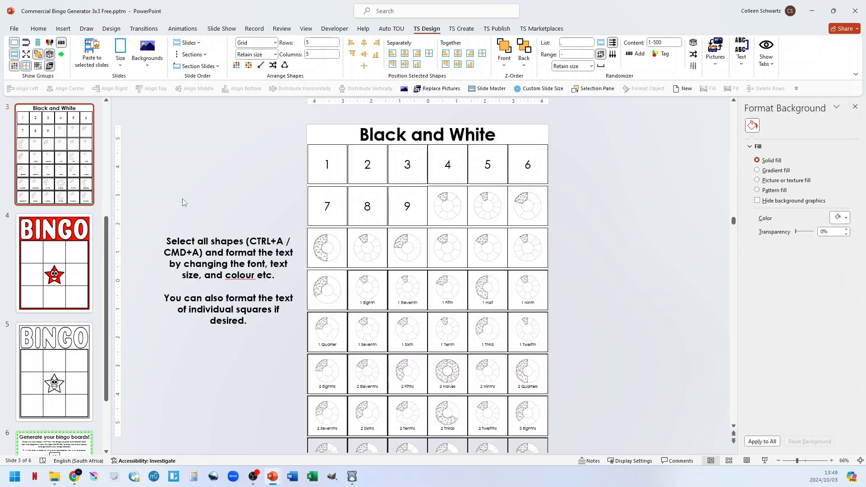
scroll(53, 171, up, 5)
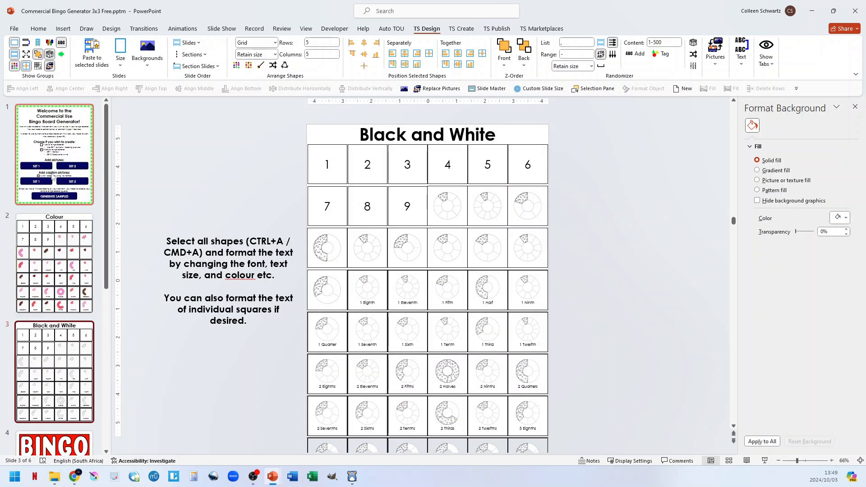
click(53, 171)
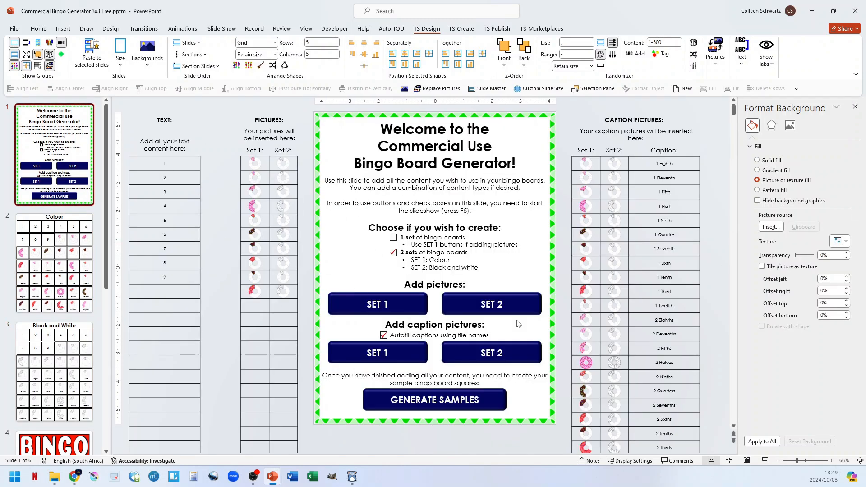
click(418, 402)
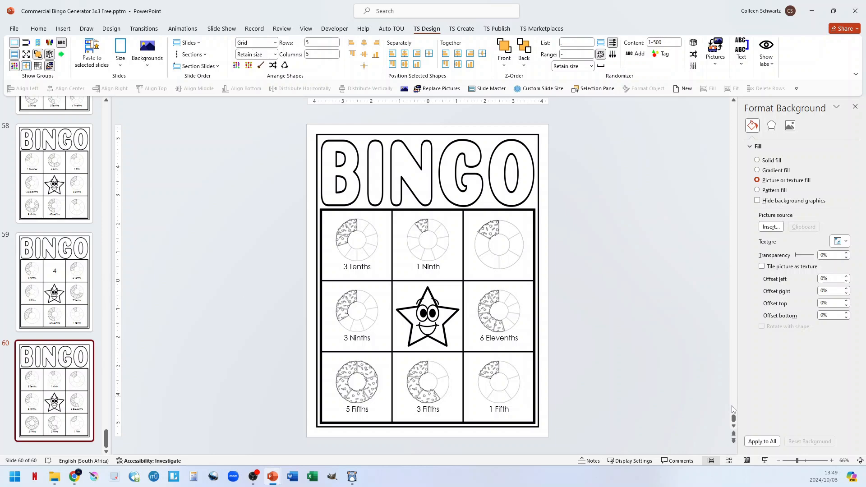
Show all boards in the slide sorter and apply the Pastel Aqua layout to the colour boards on slides 1 to 30
click(729, 461)
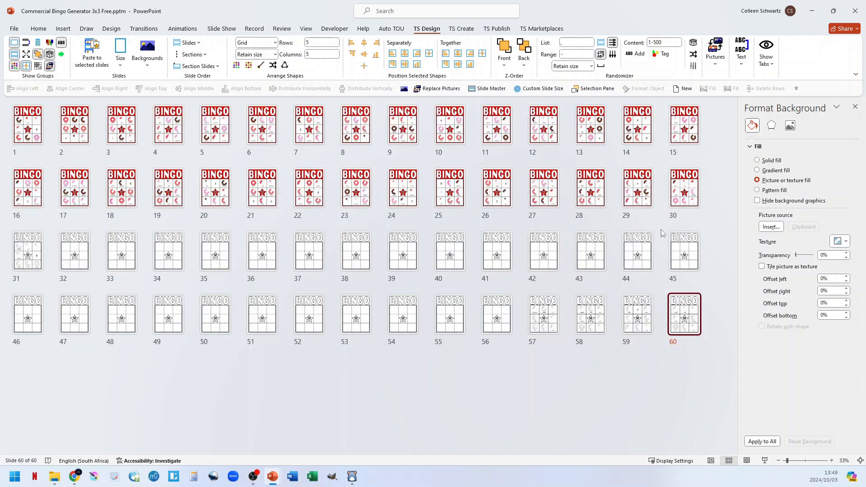
click(26, 124)
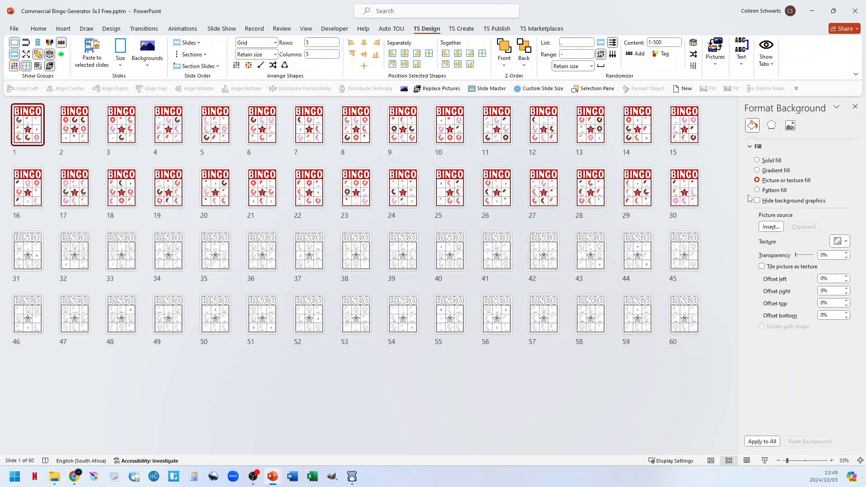
shift+click(685, 187)
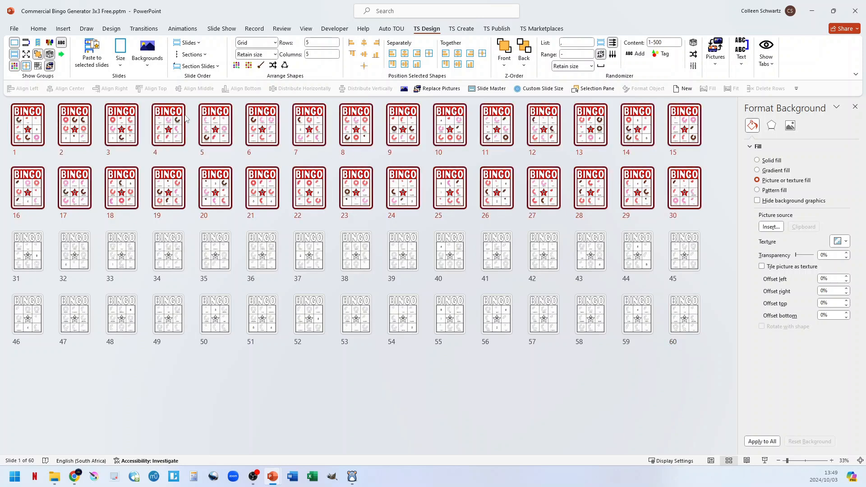
click(38, 28)
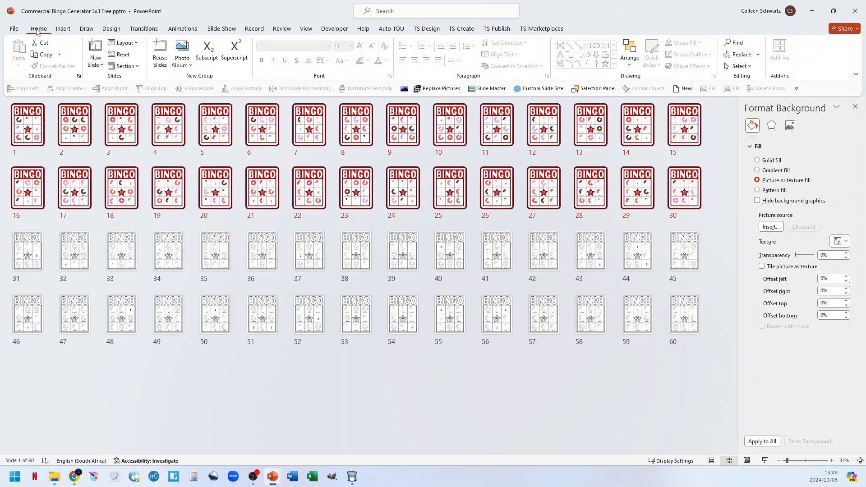
click(122, 43)
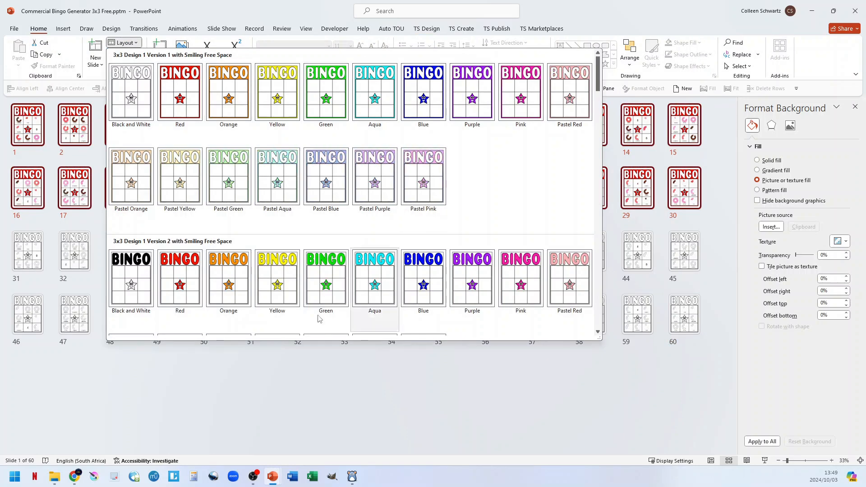
scroll(281, 180, down, 1)
click(281, 173)
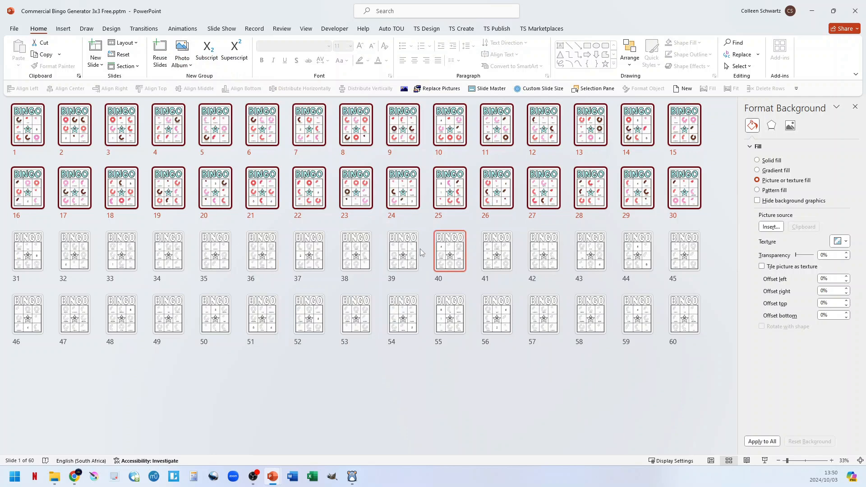
Apply a different Black and White layout with a smiling star free space to the boards on slides 31 to 60
click(27, 251)
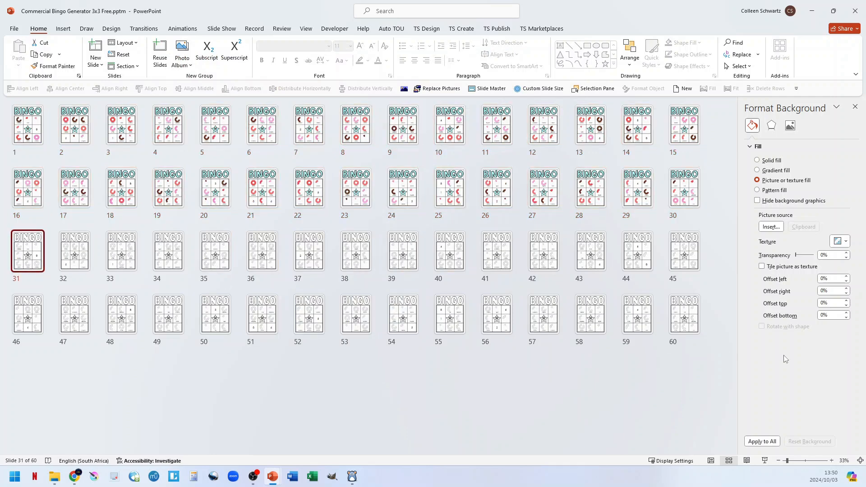
shift+click(691, 328)
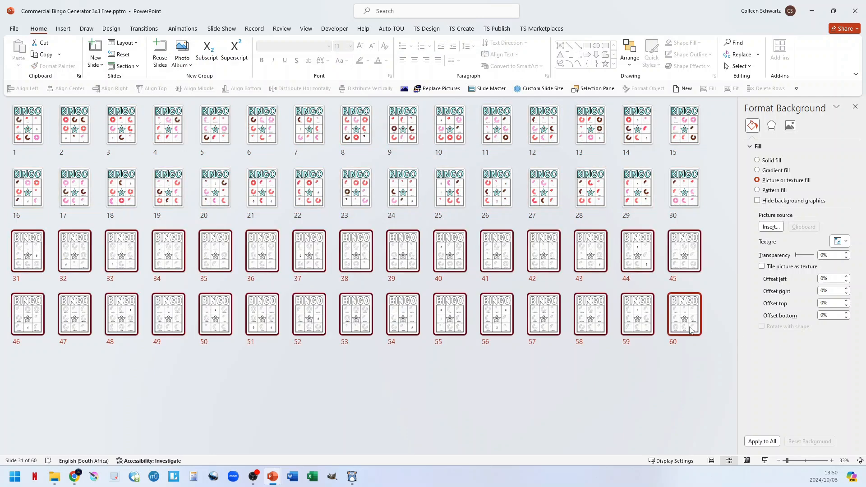
click(127, 43)
scroll(212, 167, down, 10)
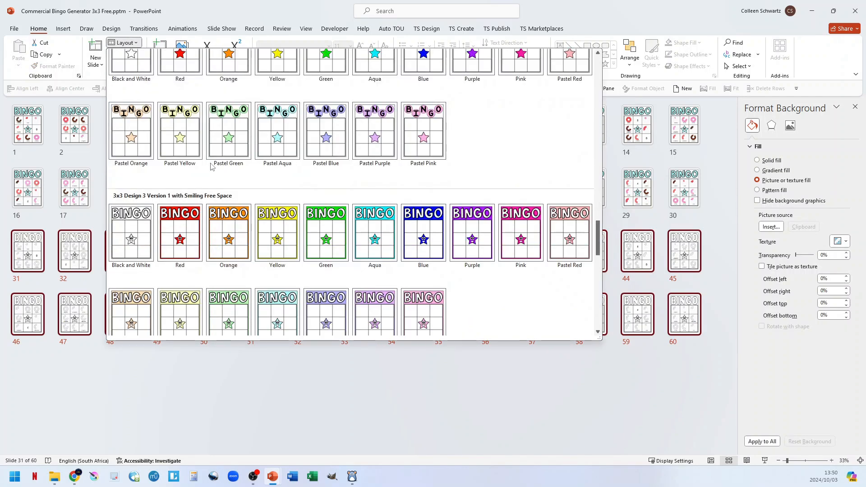
click(138, 235)
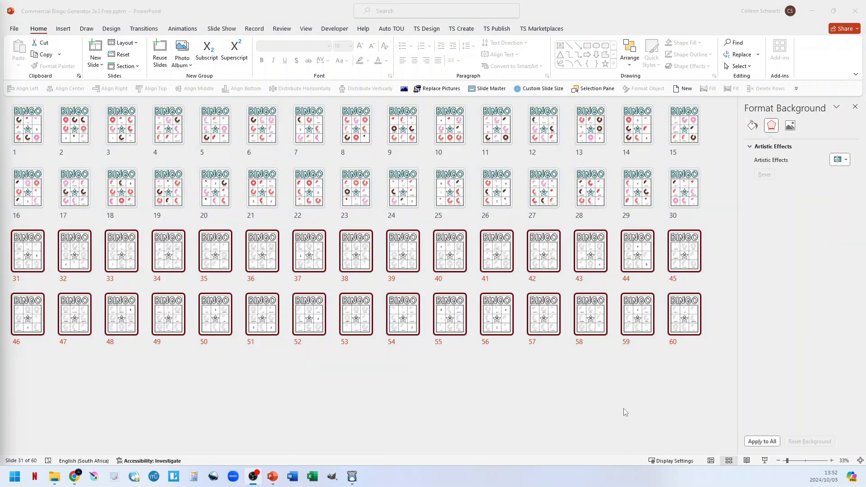
Return to the normal slide view and start saving a copy with the file type PowerPoint Presentation (*.pptx)
click(712, 462)
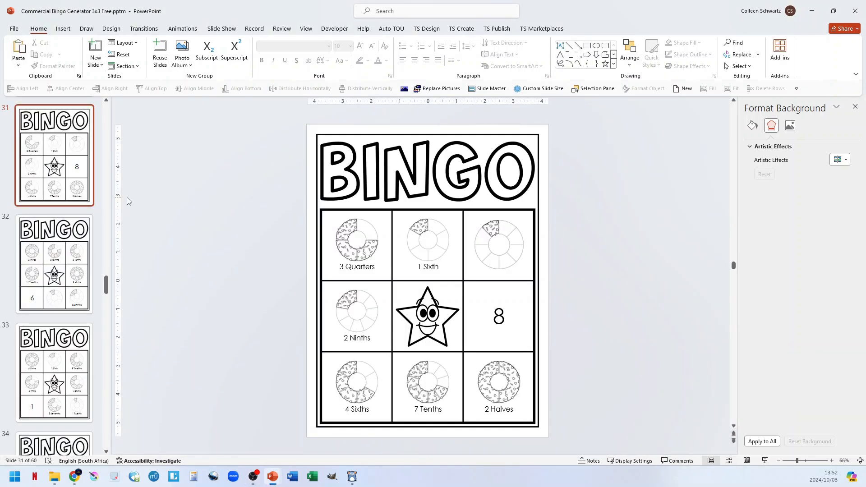
click(14, 30)
click(12, 31)
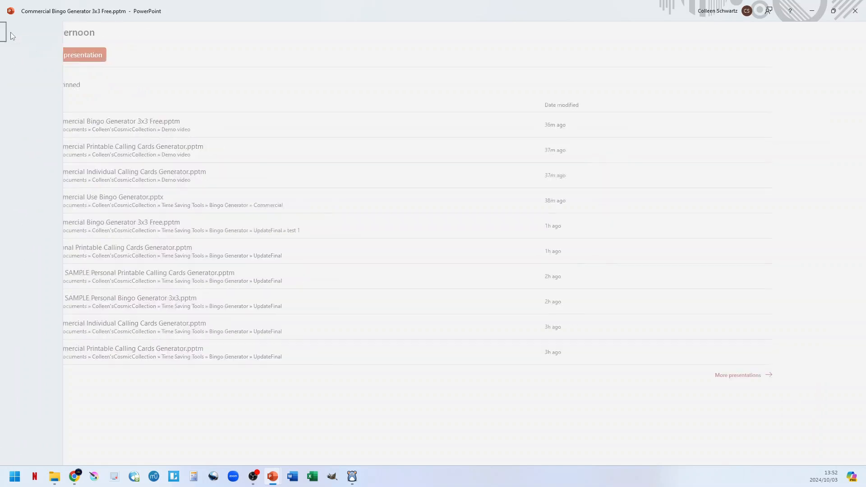
key(F12)
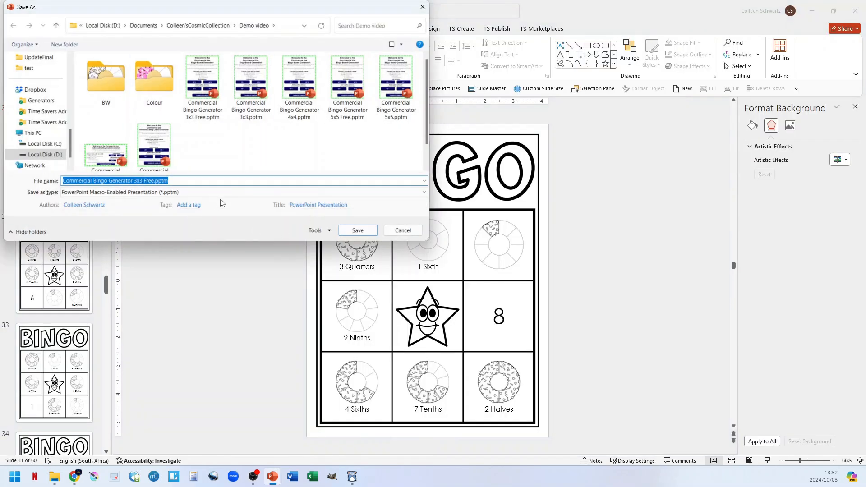
click(173, 194)
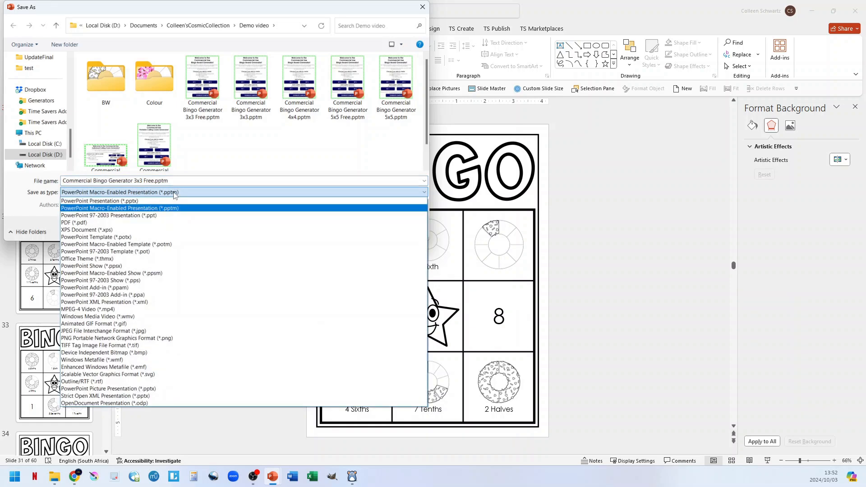
click(132, 204)
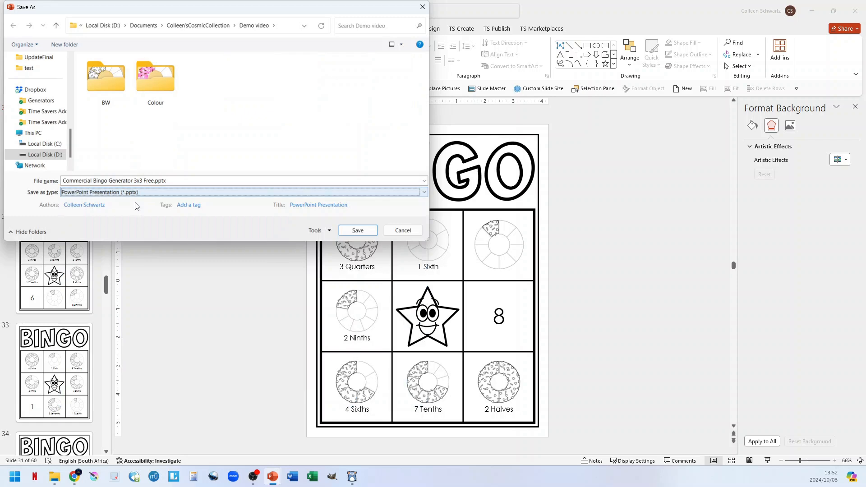
Name the file demo bingo boards.pptx and save it in the Demo video folder as a macro-free presentation
click(160, 180)
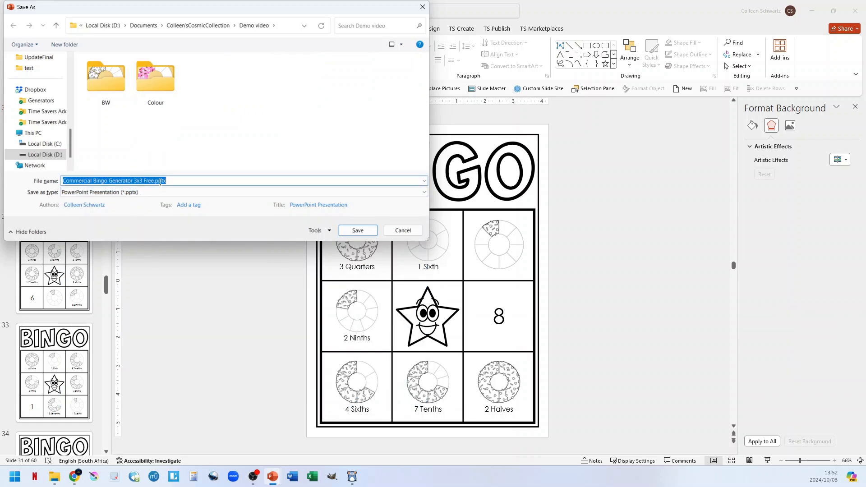
text(d)
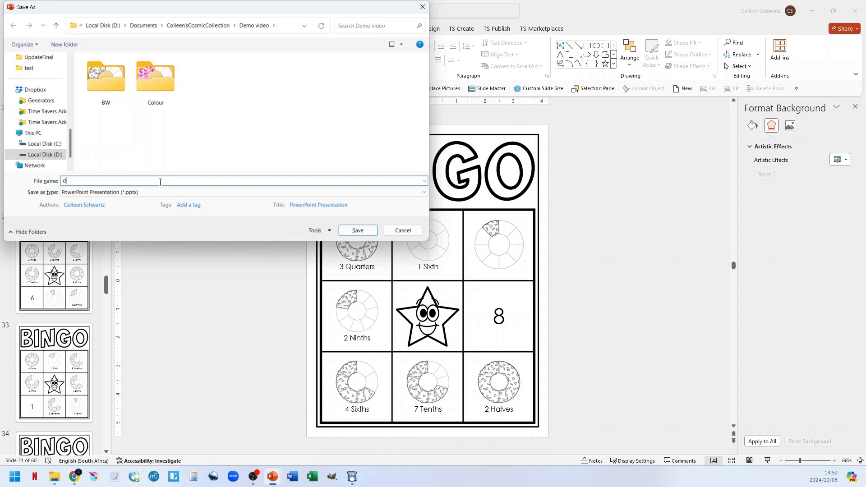
text(emo bingo boards.pptx)
key(Return)
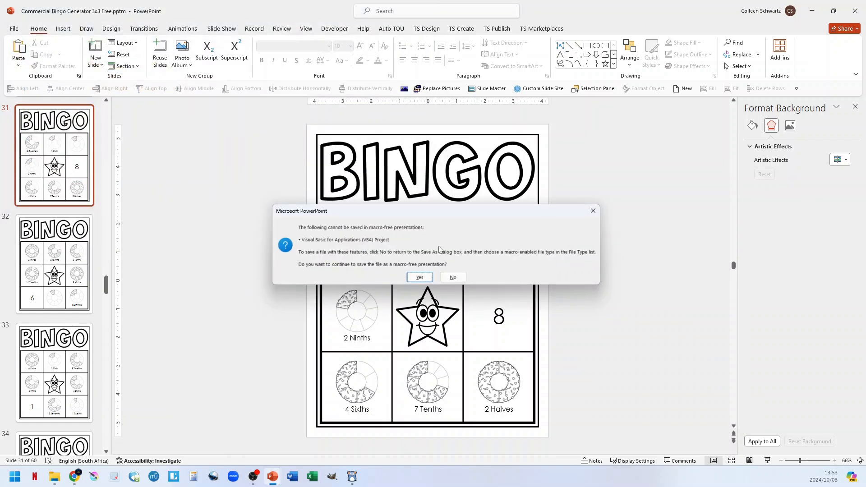
click(416, 278)
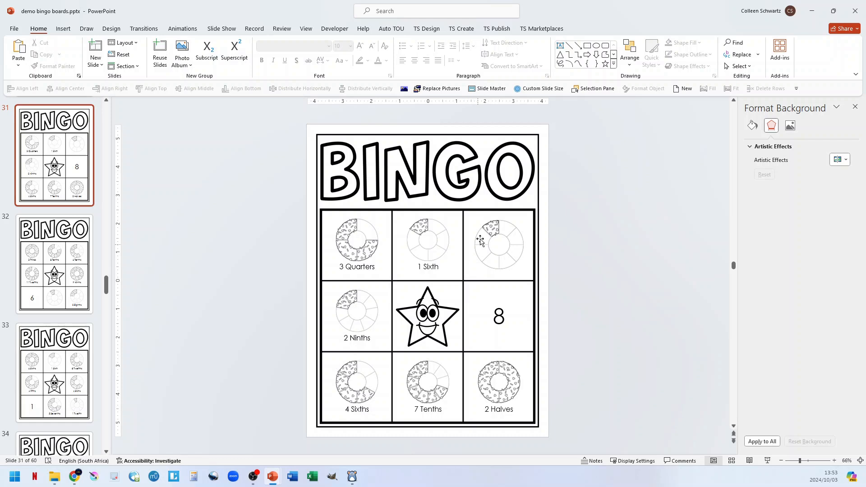
Reopen Commercial Bingo Generator 3x3 Free.pptm from the Demo video folder and look through its welcome, Colour and Black and White slides
click(814, 12)
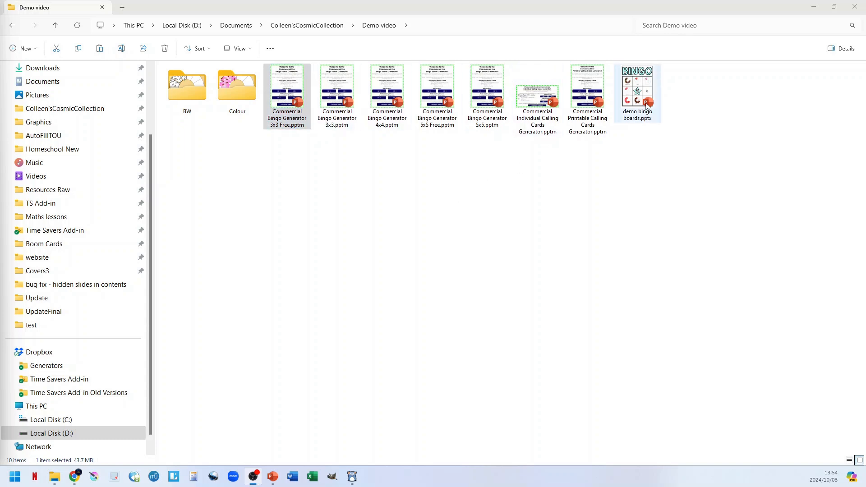
double_click(288, 100)
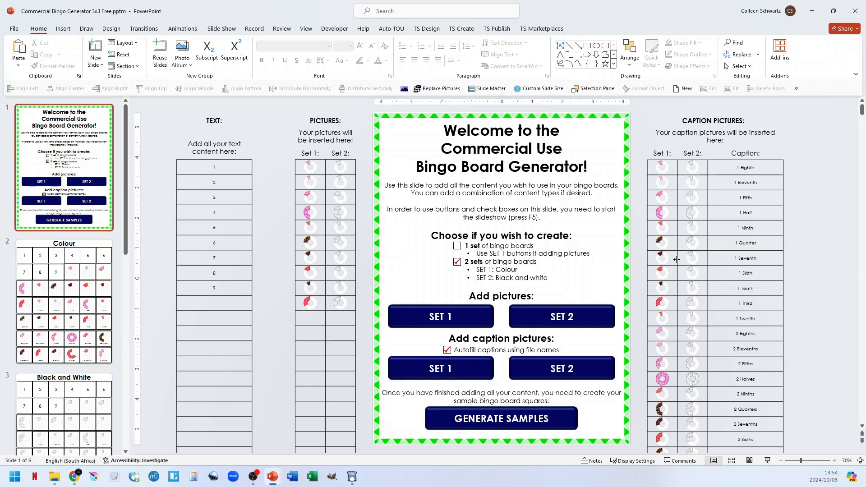
click(74, 309)
scroll(73, 330, down, 2)
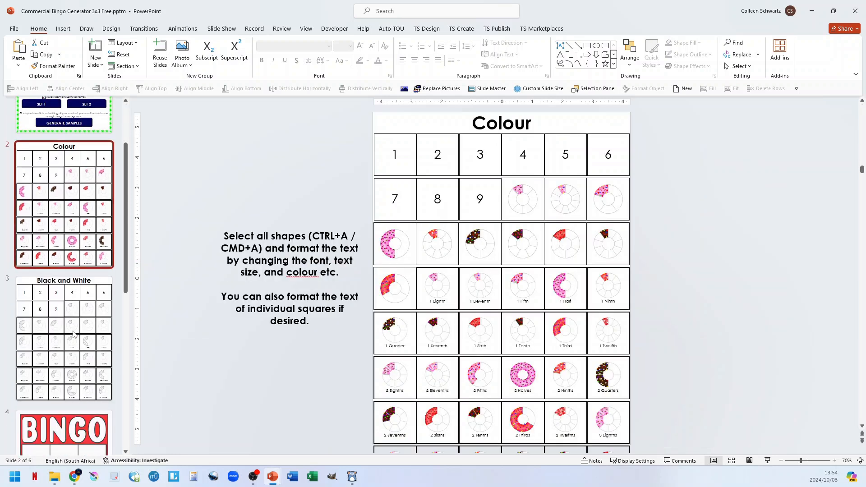
click(74, 330)
scroll(75, 325, down, 4)
scroll(76, 321, up, 6)
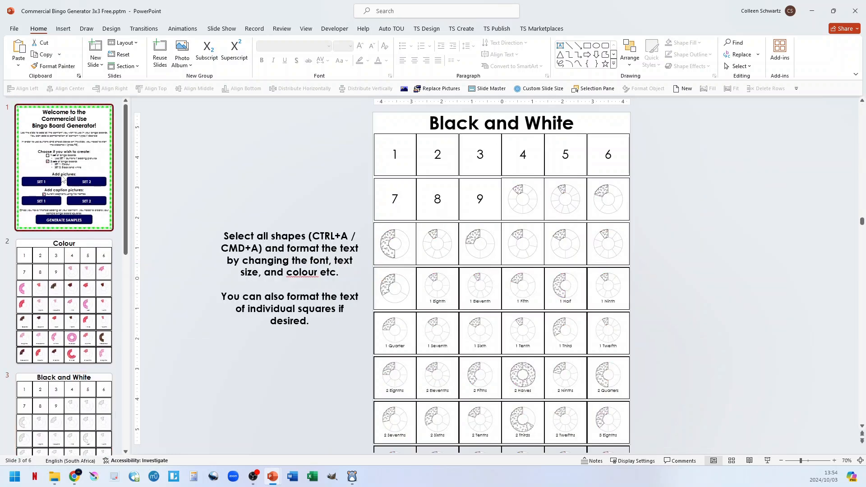
click(64, 167)
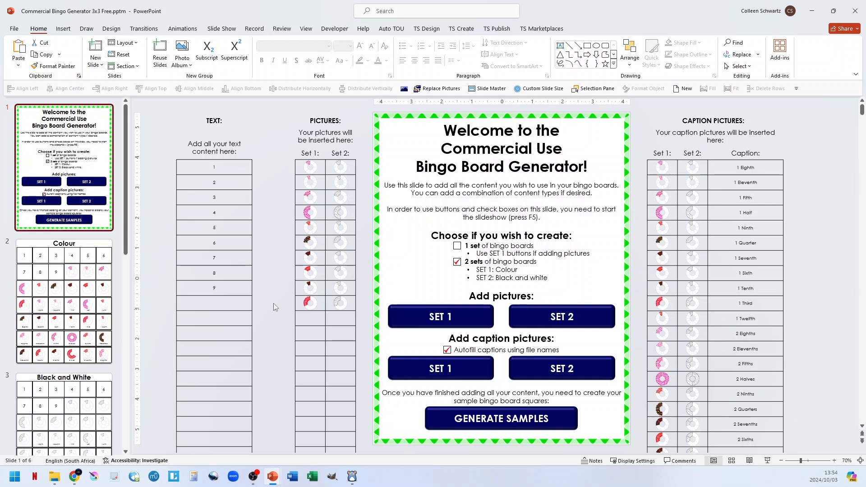
Examine the 1 Tenth caption on the Colour slide and the saving and editing instructions on the Generate your bingo boards slide
click(64, 320)
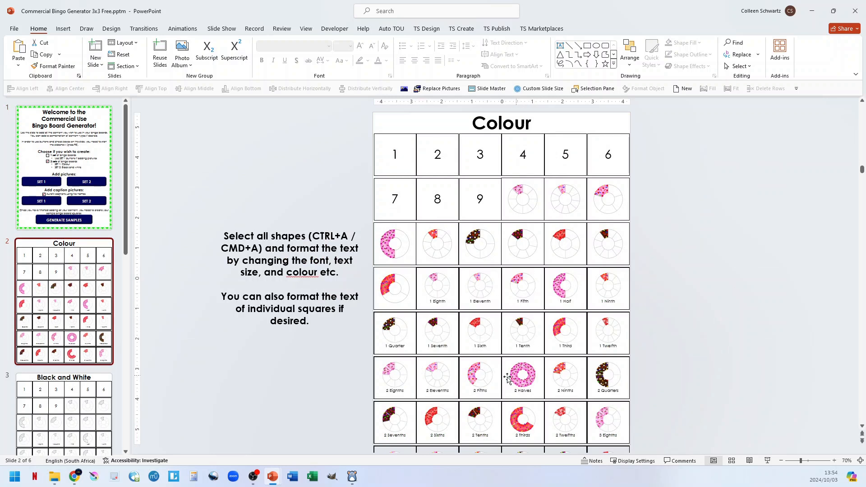
double_click(523, 346)
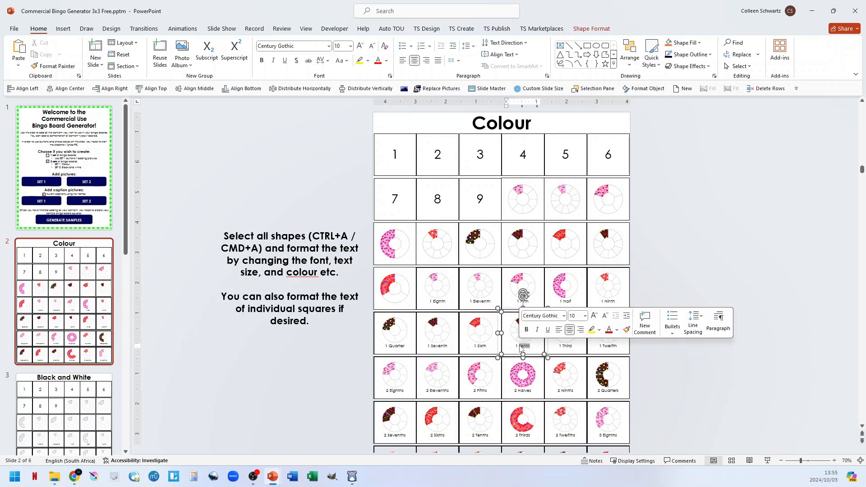
triple_click(520, 346)
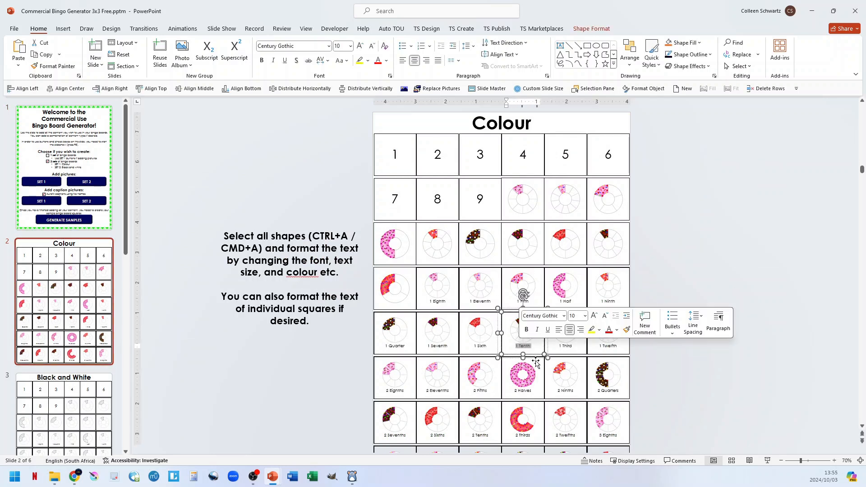
click(694, 278)
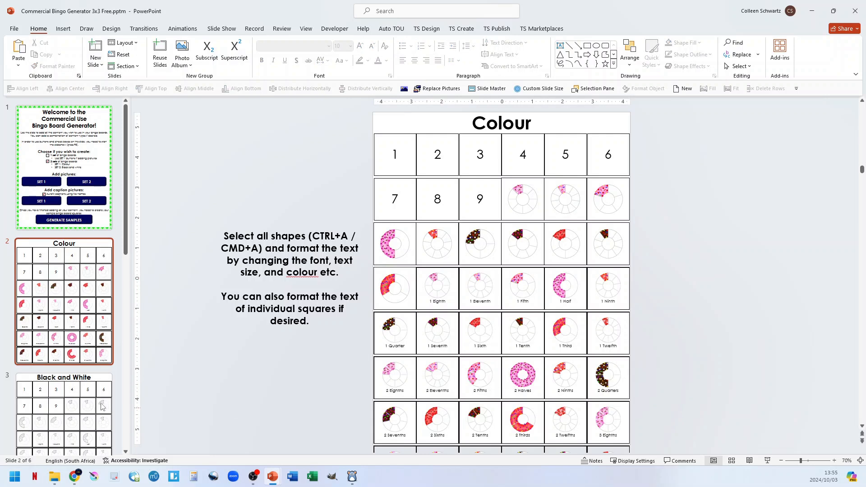
scroll(57, 383, down, 5)
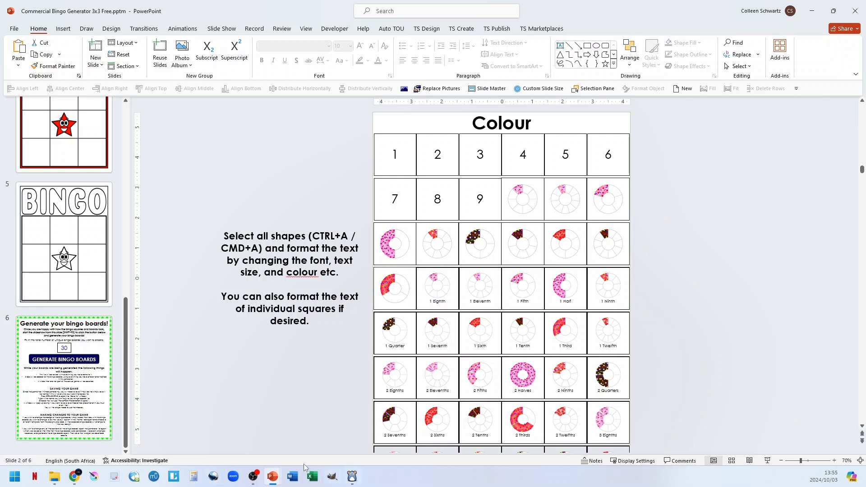
click(72, 394)
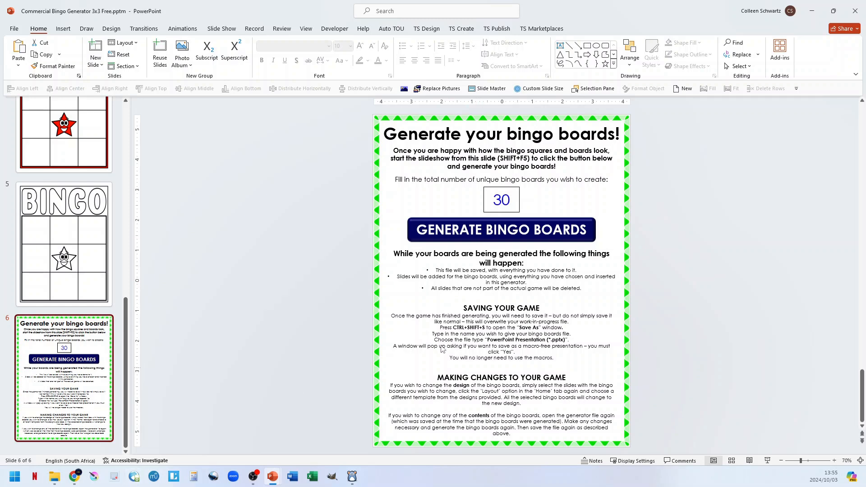
Open Commercial Printable Calling Cards Generator.pptm from the Demo video folder and enable its macros
click(55, 476)
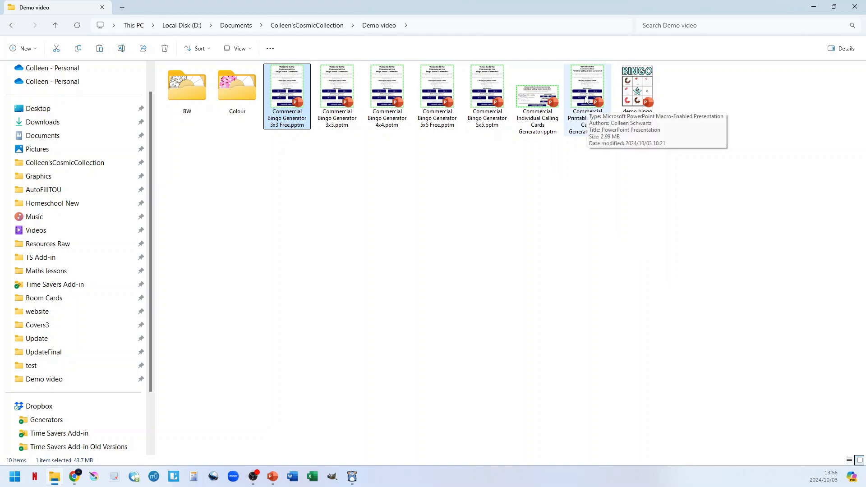
double_click(589, 101)
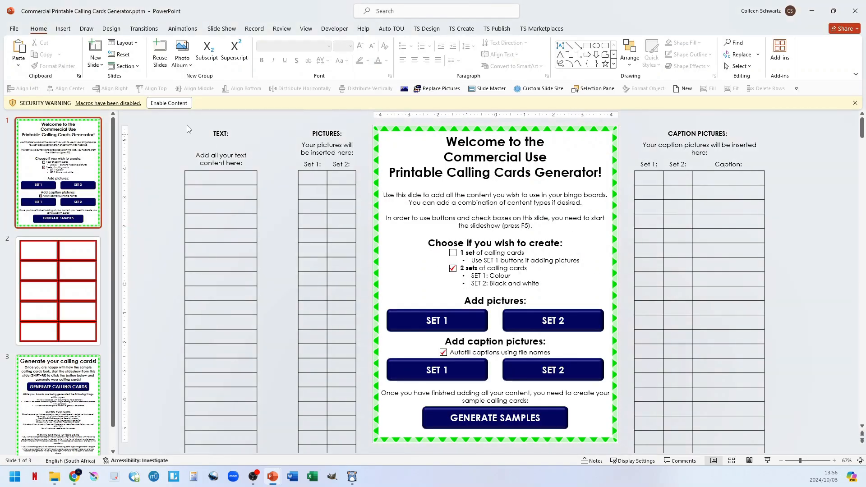
click(171, 104)
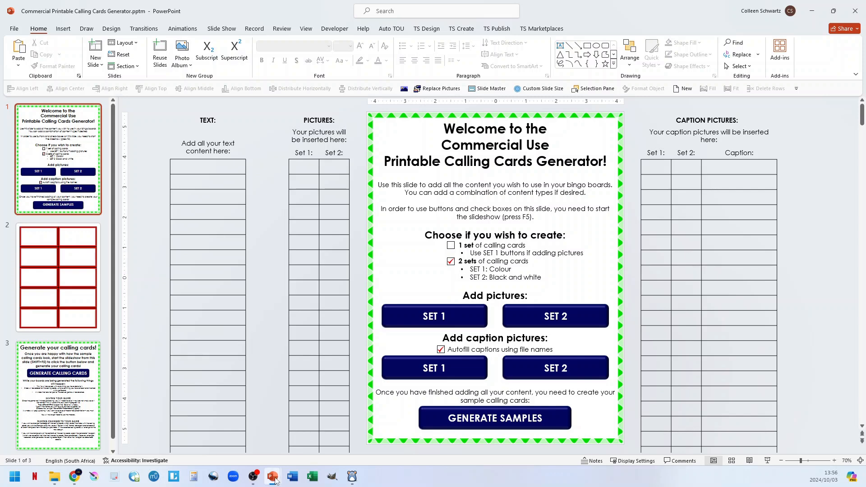
Switch back to the 3x3 Free bingo generator and copy all text, picture and caption content from its welcome slide
mouse_move(275, 480)
click(426, 439)
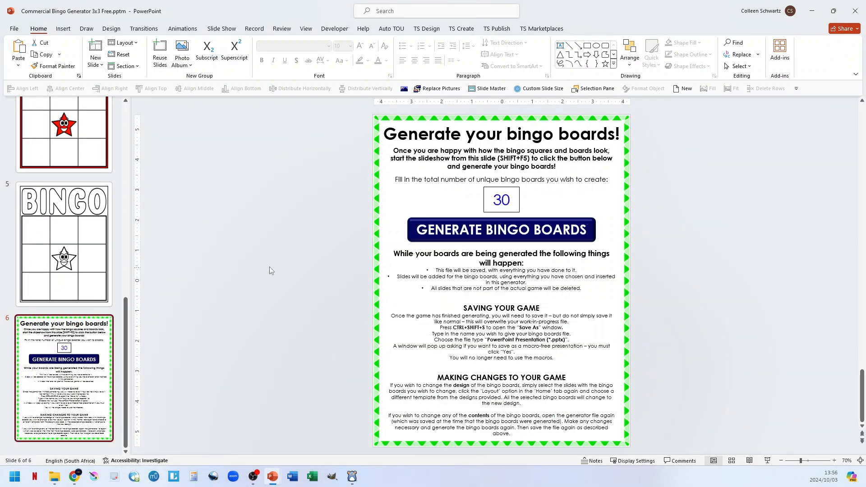
scroll(90, 269, up, 7)
click(70, 204)
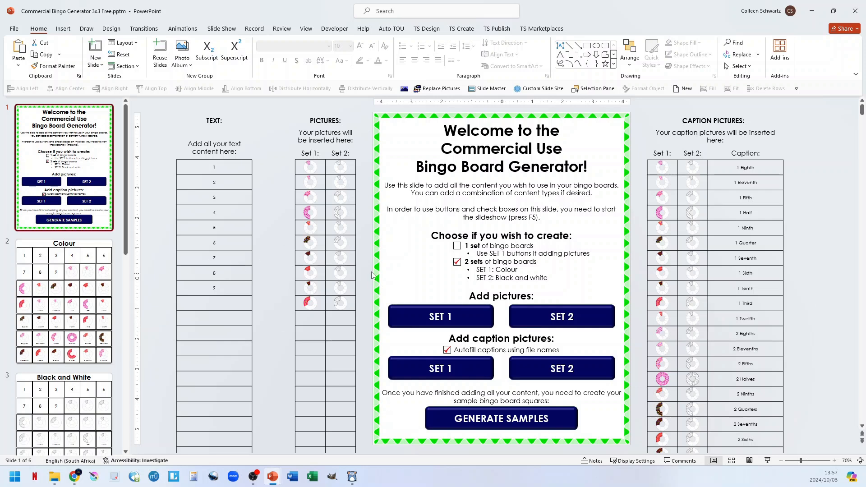
click(273, 279)
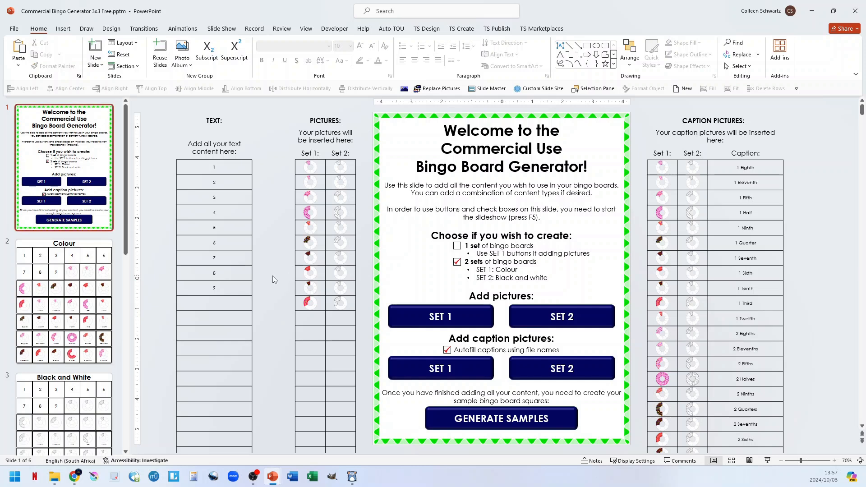
key(ctrl+a)
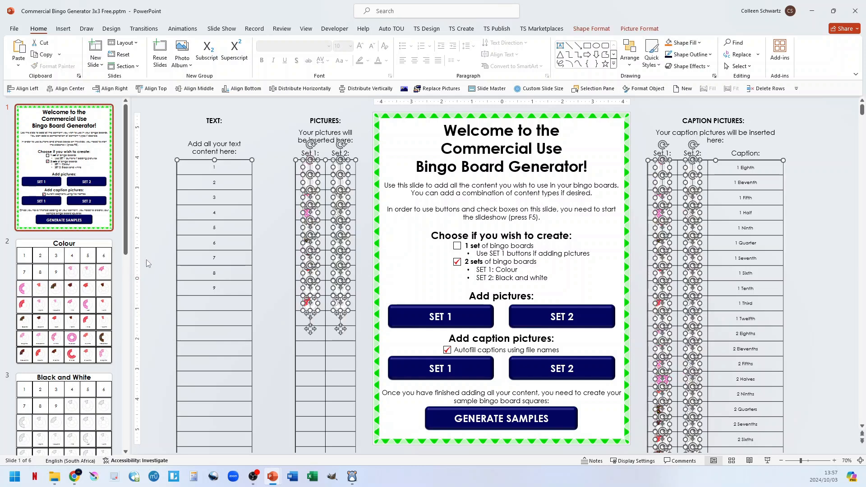
Replace the empty tables on the Printable Calling Cards Generator's welcome slide with the content copied from the bingo generator
click(813, 11)
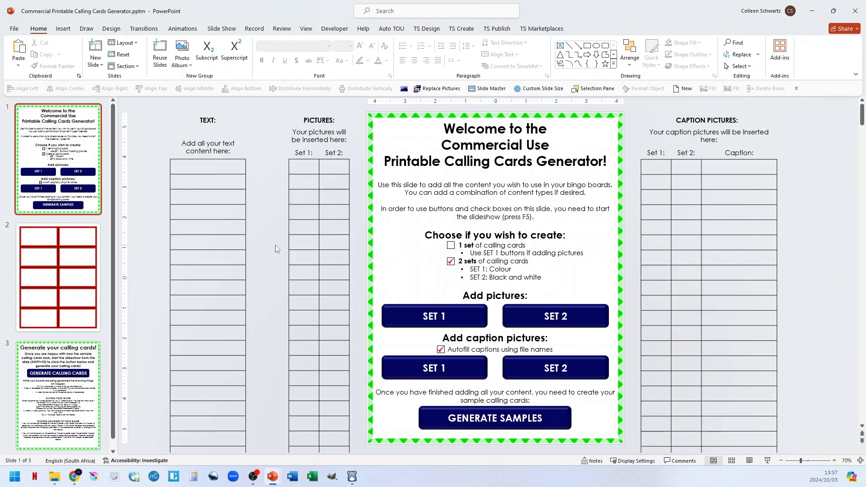
key(ctrl+a)
key(Delete)
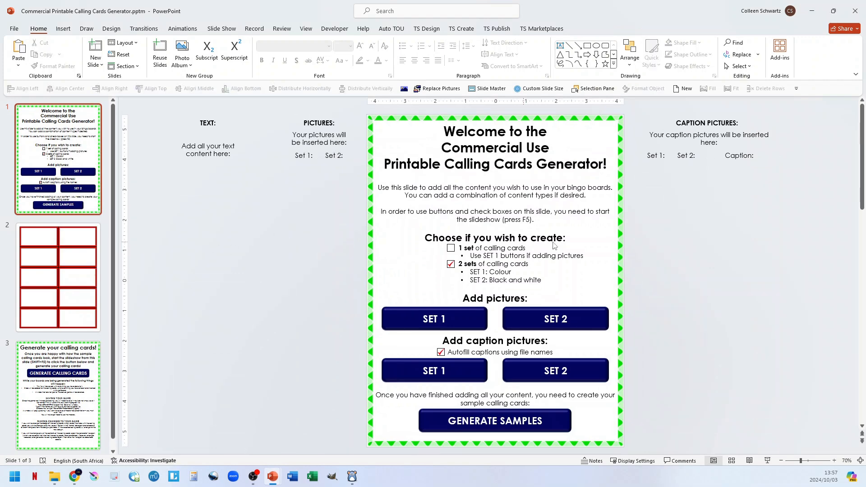
key(ctrl+v)
scroll(677, 380, up, 5)
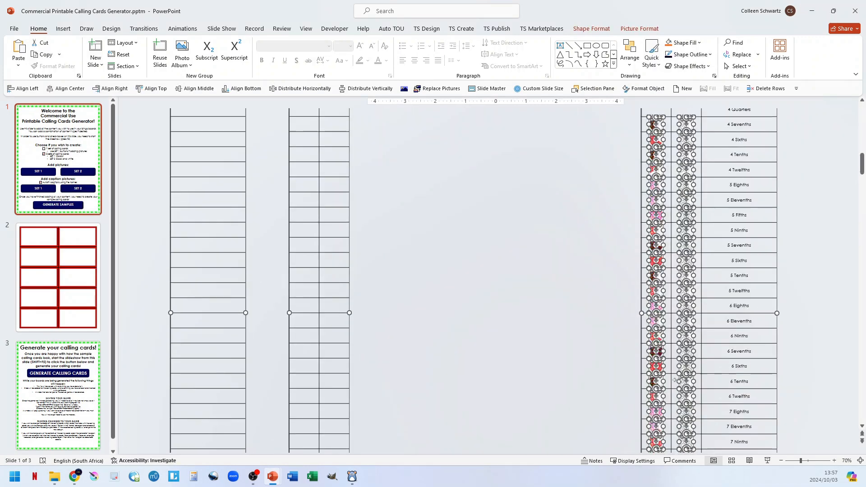
scroll(679, 380, up, 6)
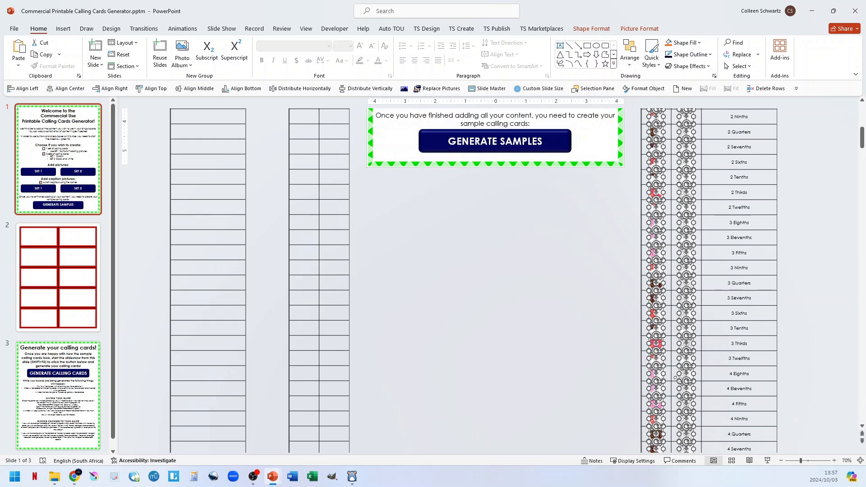
scroll(674, 384, up, 2)
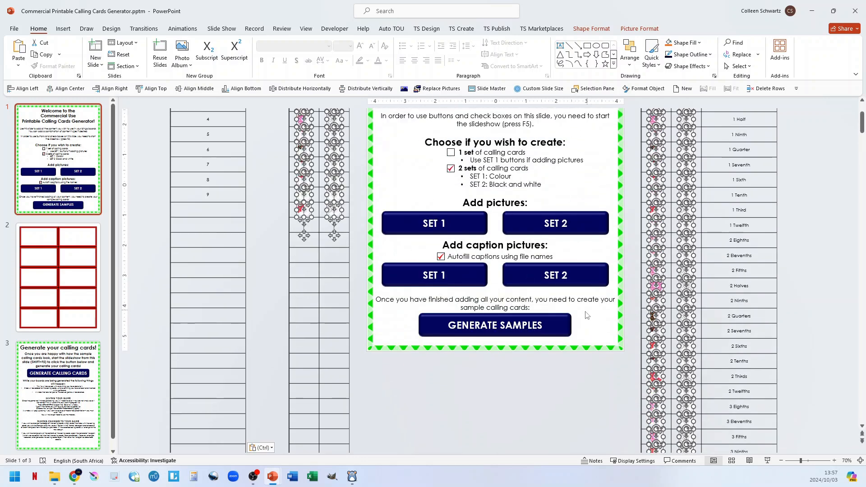
scroll(587, 316, up, 1)
click(631, 315)
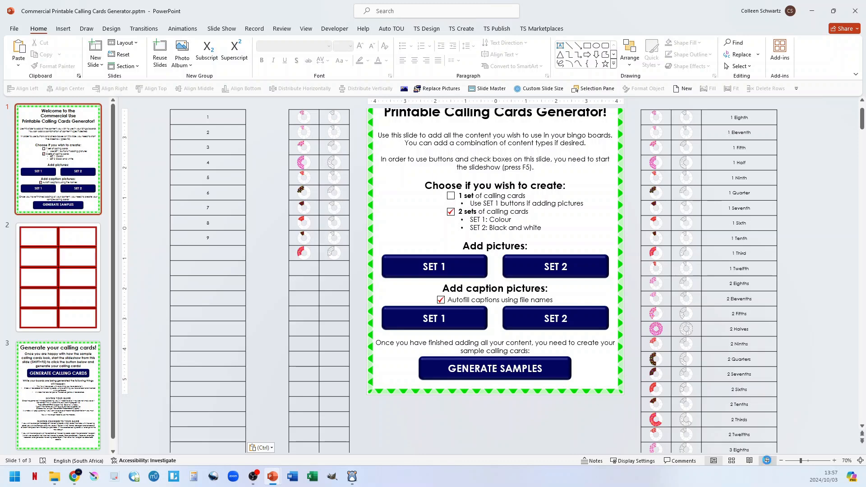
Run the slide show to generate the Colour and Black and White sample calling cards, and exit the show
click(768, 461)
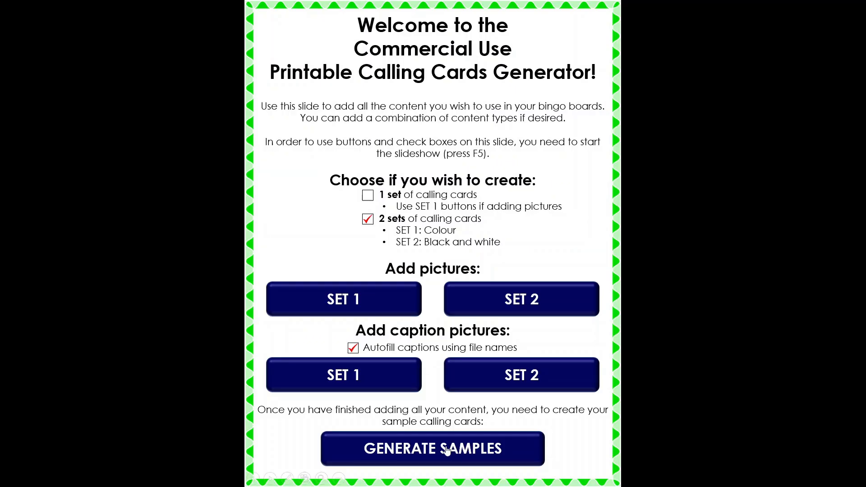
key(Escape)
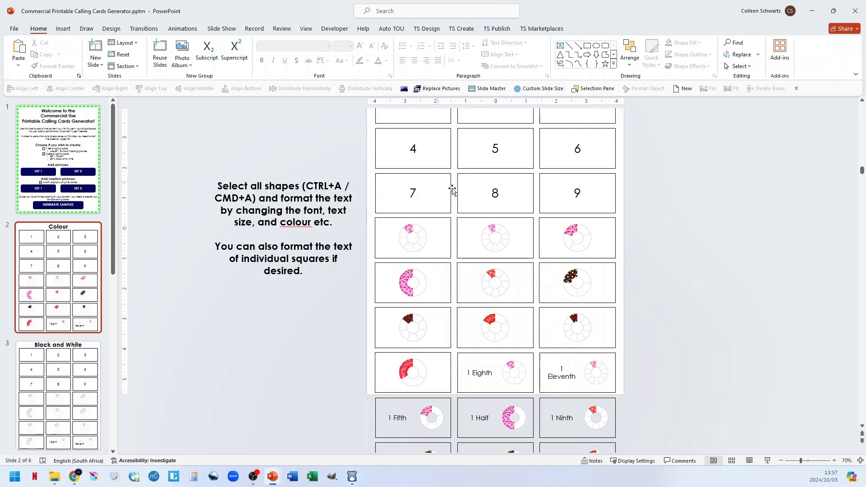
Review the generated sample calling cards on the Colour slide and the Black and White slide
scroll(448, 242, up, 2)
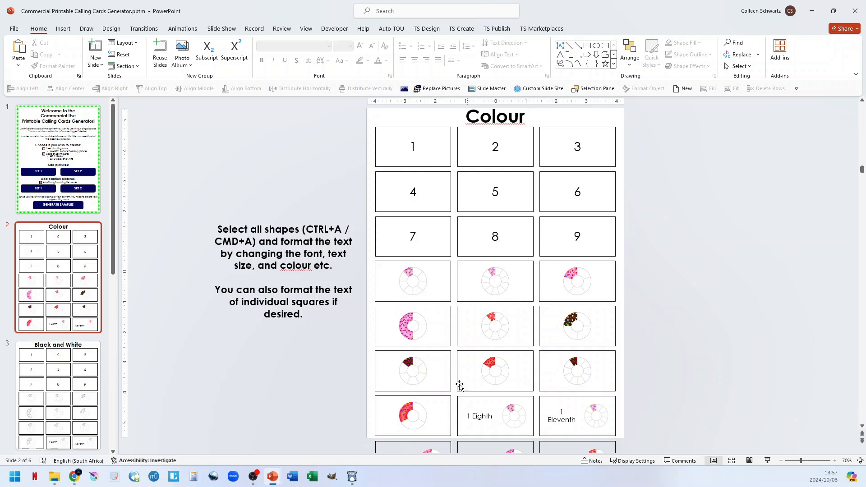
scroll(490, 312, down, 2)
scroll(490, 312, down, 3)
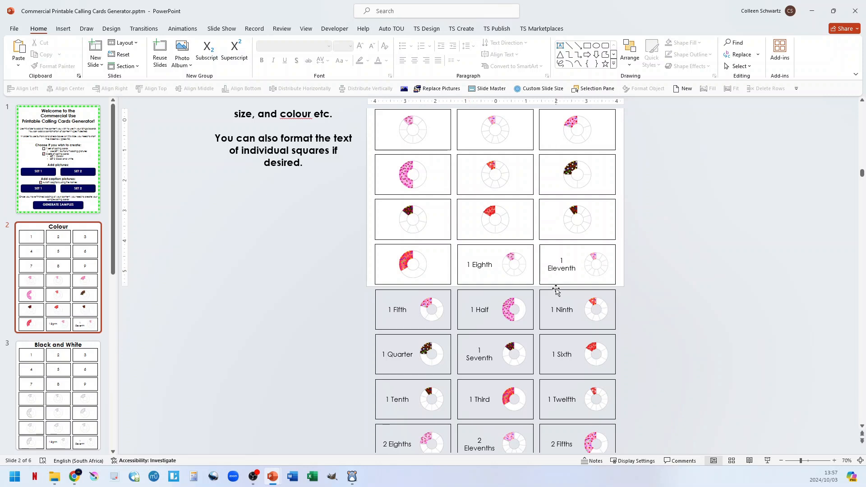
scroll(546, 303, down, 4)
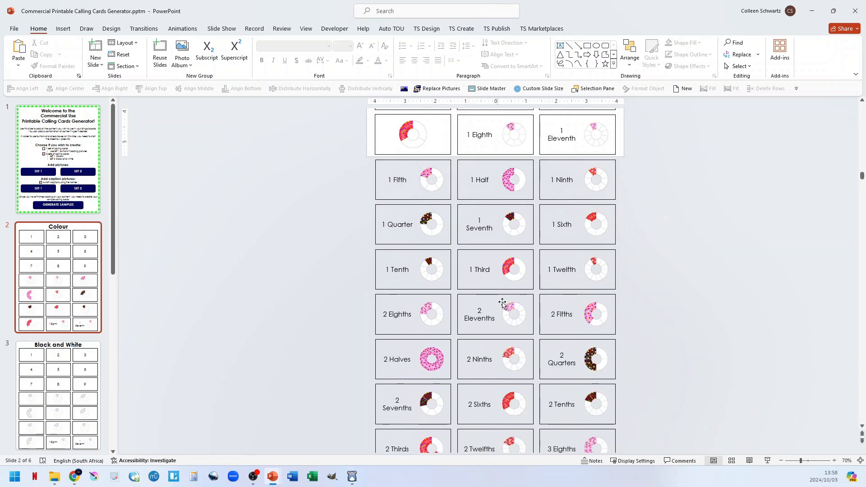
scroll(506, 304, up, 1)
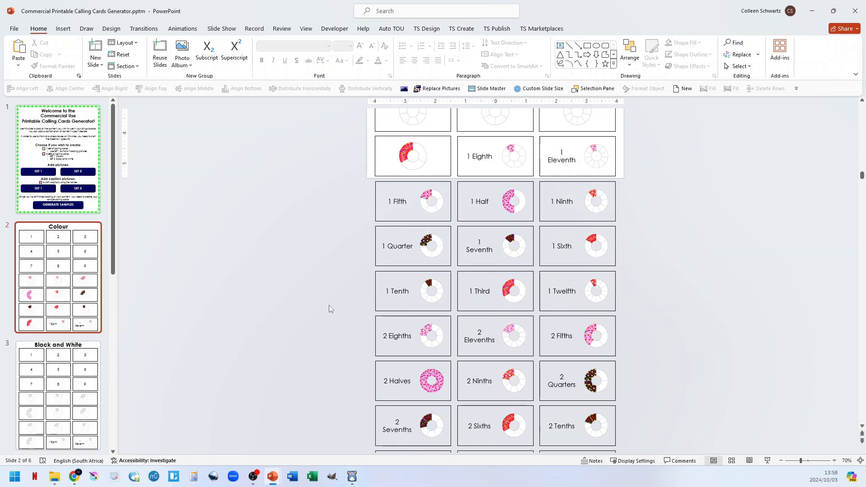
click(70, 347)
scroll(451, 310, up, 9)
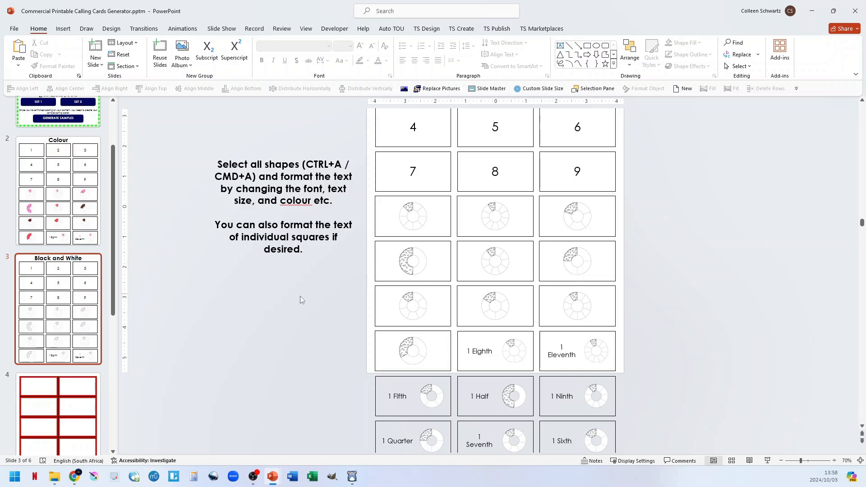
Try the Orange layout on the colour calling card template slide, and switch it to the Pastel Green layout
scroll(62, 316, down, 3)
click(62, 351)
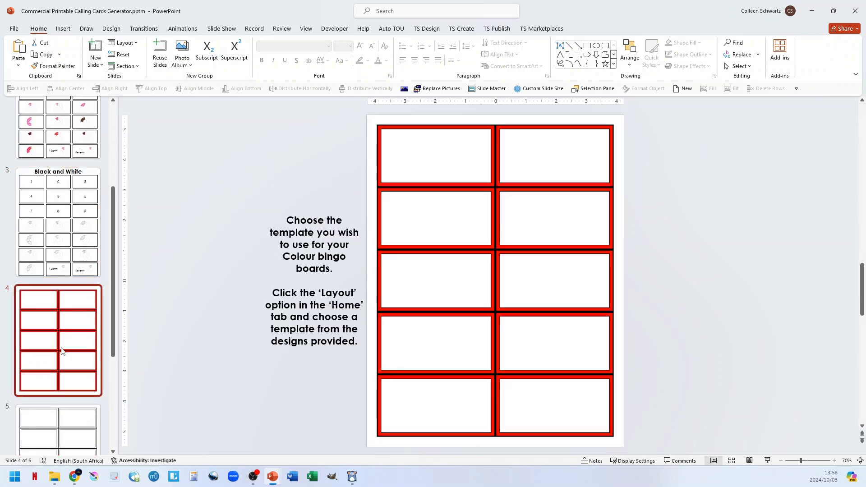
click(124, 43)
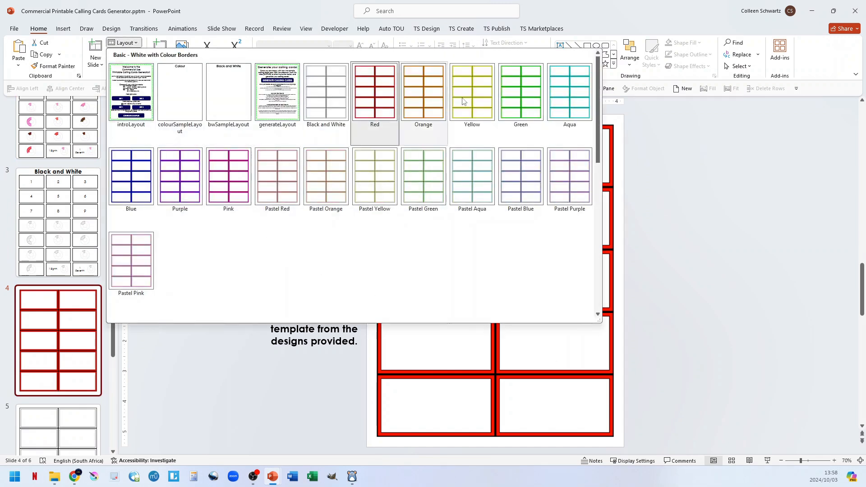
click(425, 106)
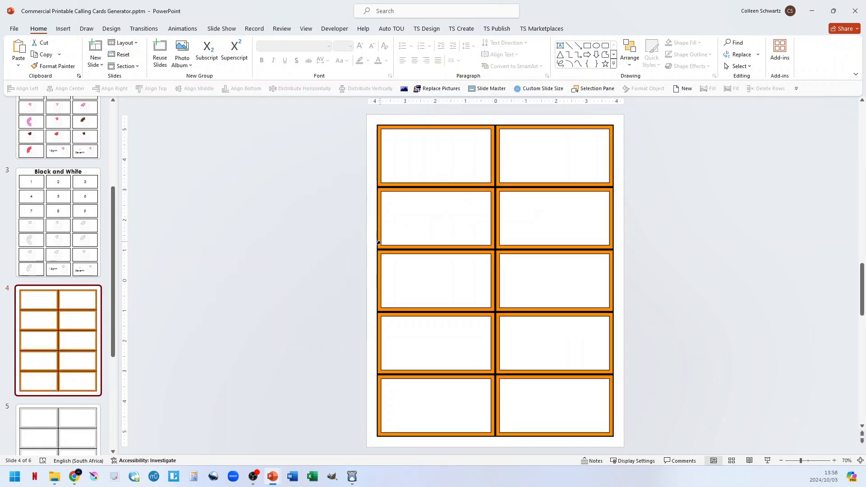
click(124, 43)
click(433, 178)
Browse the layout designs available for the black-and-white calling card template on slide 5
scroll(45, 307, down, 3)
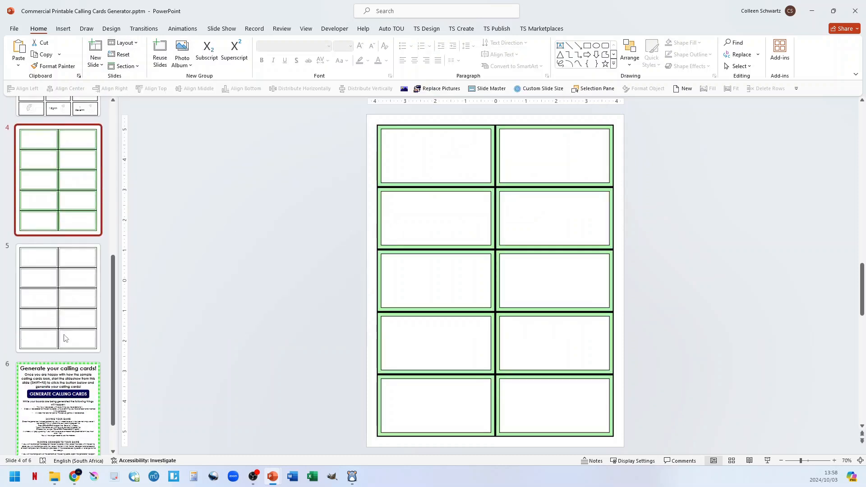
click(42, 286)
click(124, 43)
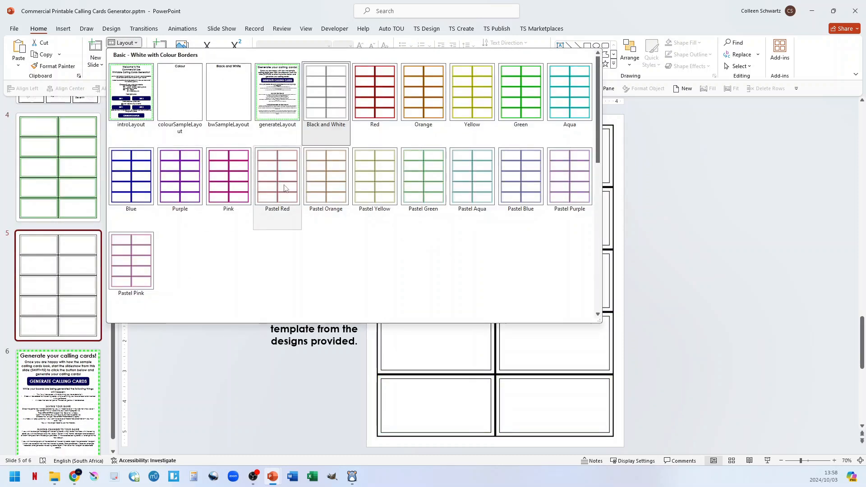
scroll(289, 183, down, 5)
scroll(293, 199, up, 5)
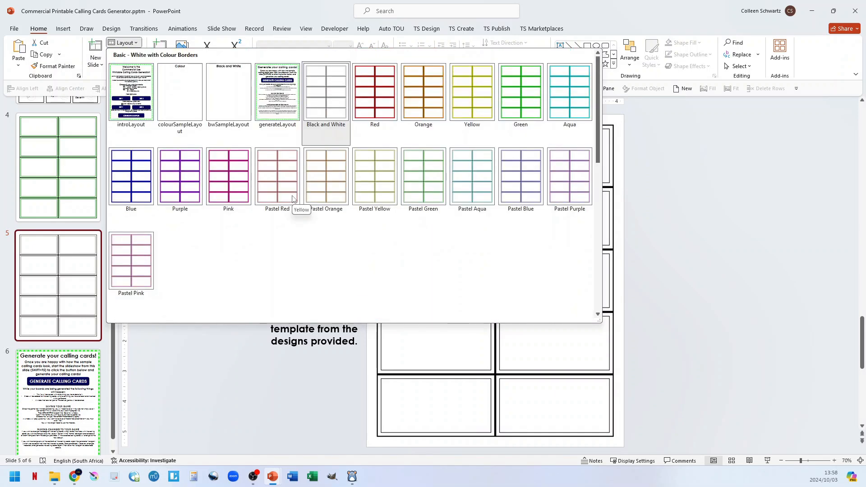